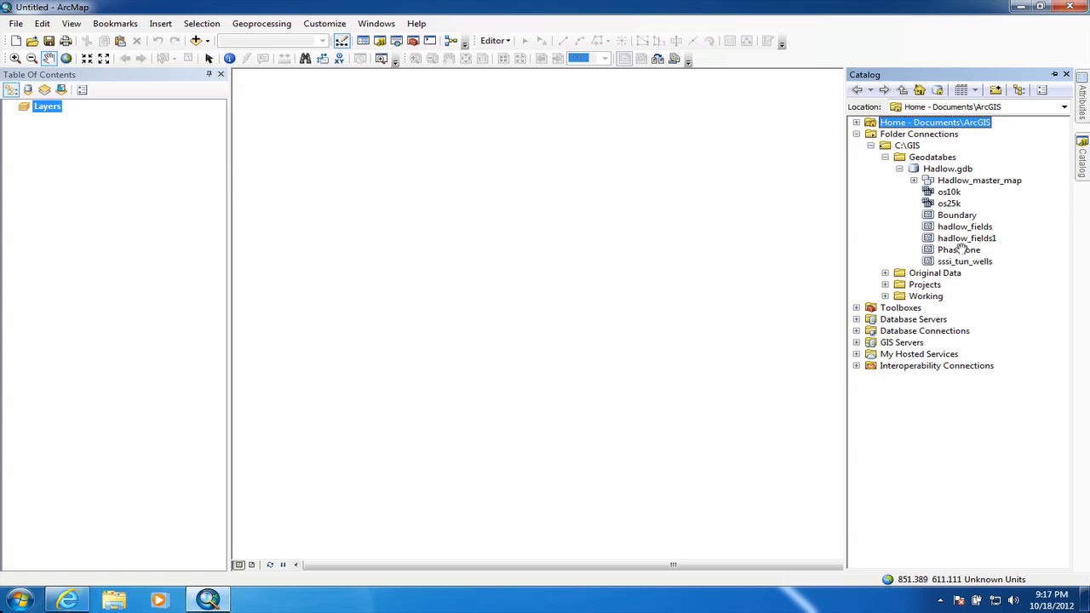
# Add the hadlow_fields and Boundary feature classes from Hadlow.gdb to the map.
pyautogui.click(959, 249)
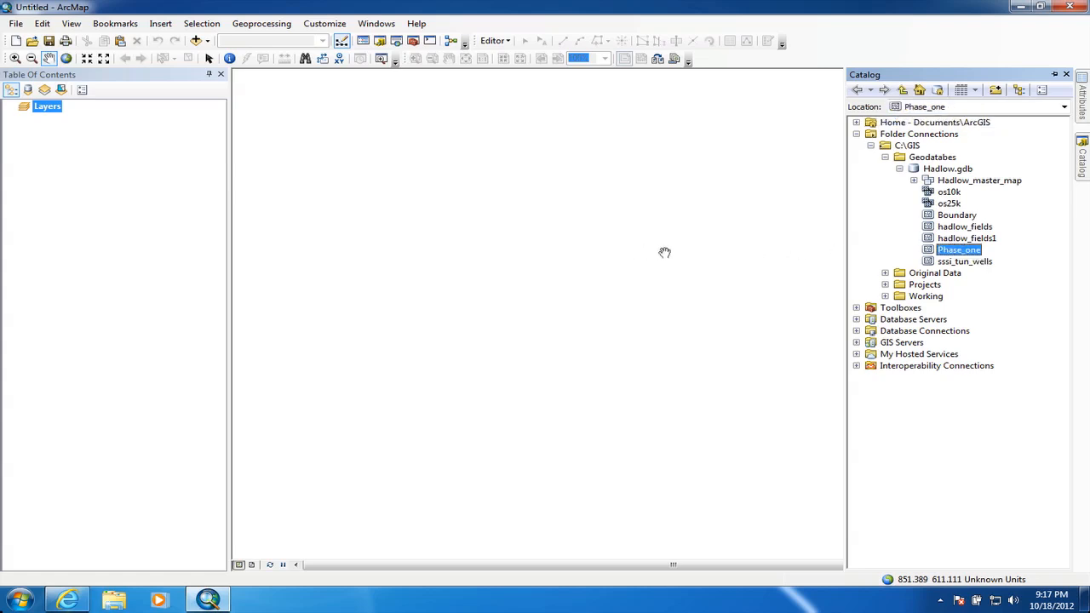
pyautogui.click(967, 226)
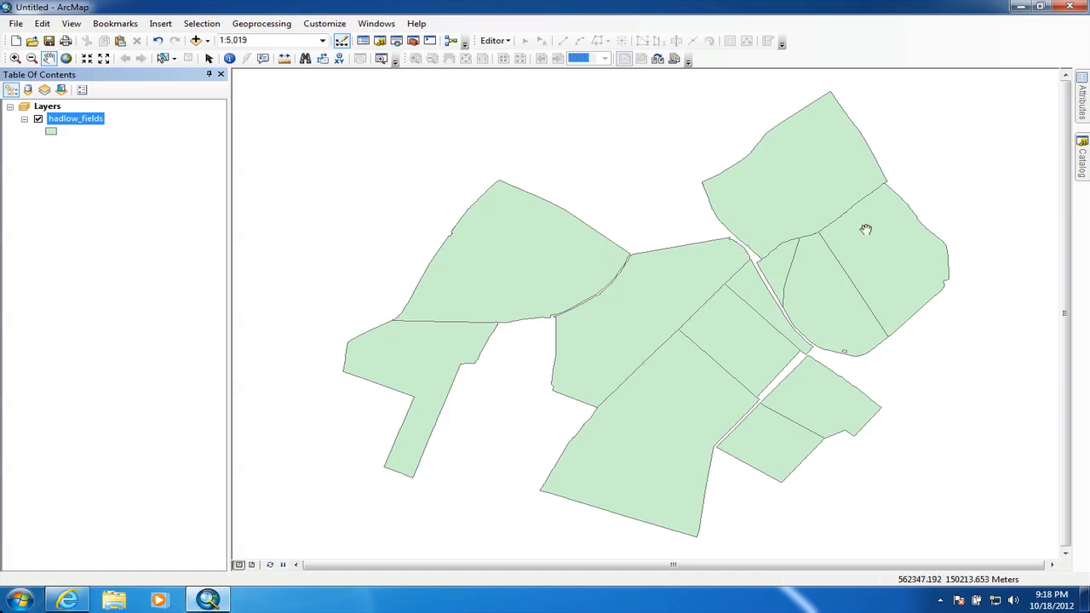
pyautogui.moveTo(1083, 152)
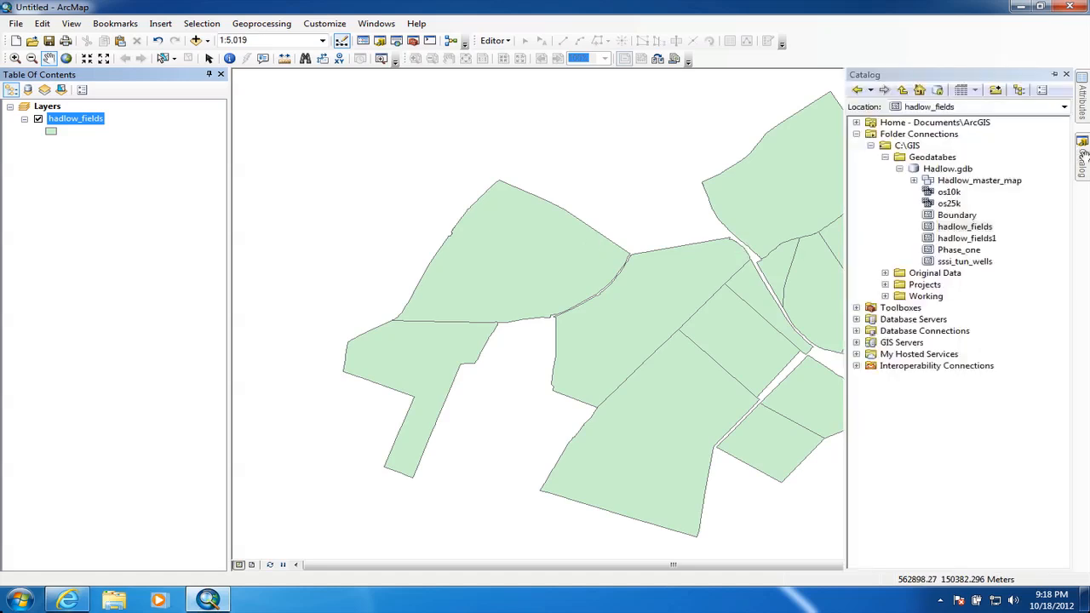
pyautogui.click(968, 215)
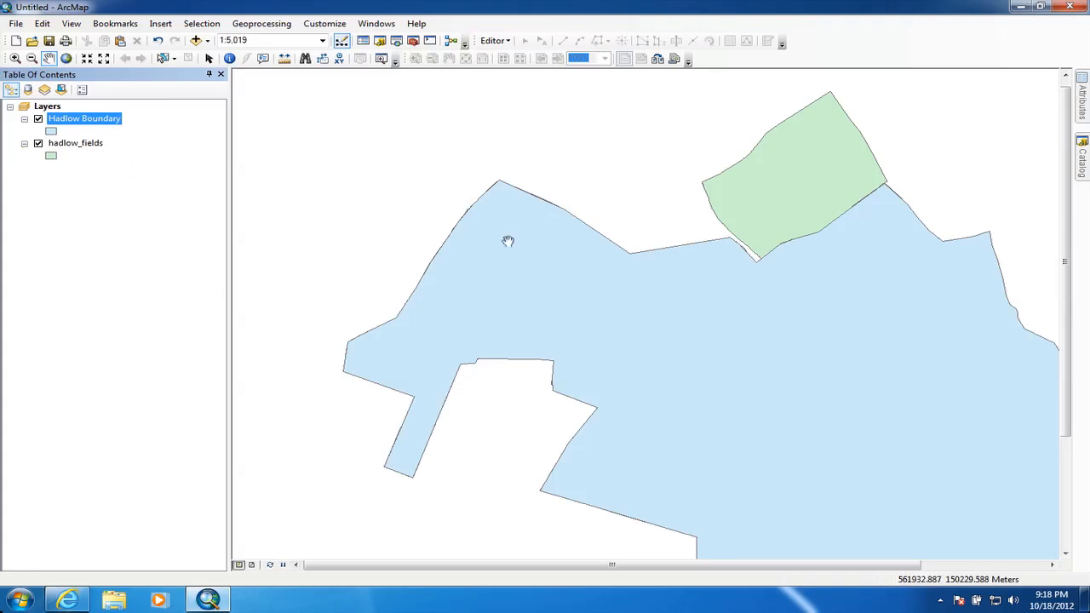
# Add the os25k raster from Hadlow.gdb to the map and place it beneath the boundary and fields layers.
pyautogui.moveTo(1083, 152)
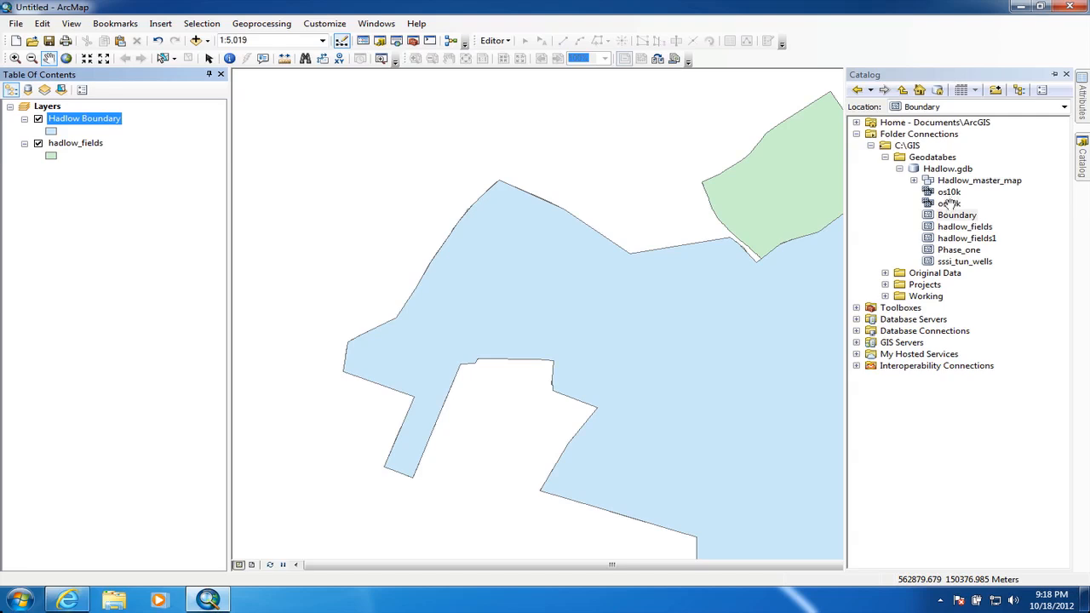
pyautogui.click(948, 203)
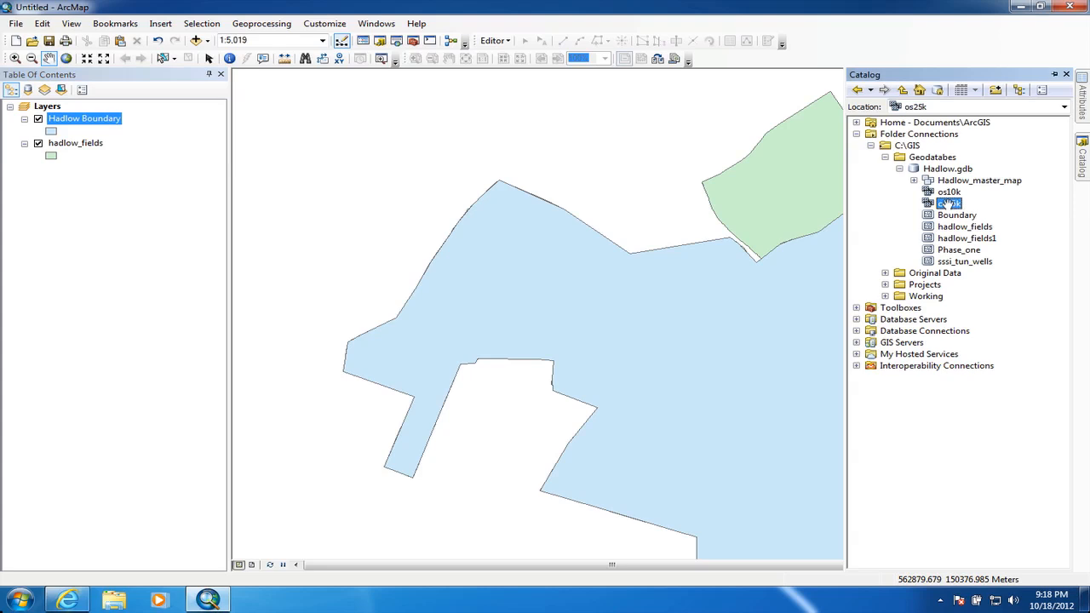
pyautogui.moveTo(945, 203); pyautogui.dragTo(659, 192)
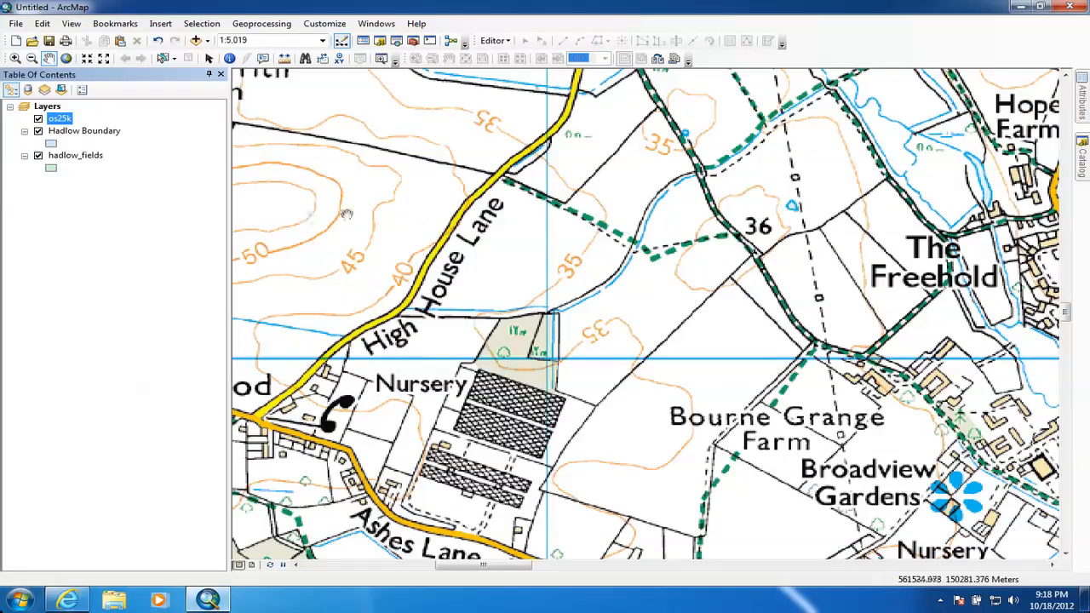
pyautogui.click(65, 119)
pyautogui.moveTo(60, 120); pyautogui.dragTo(64, 158)
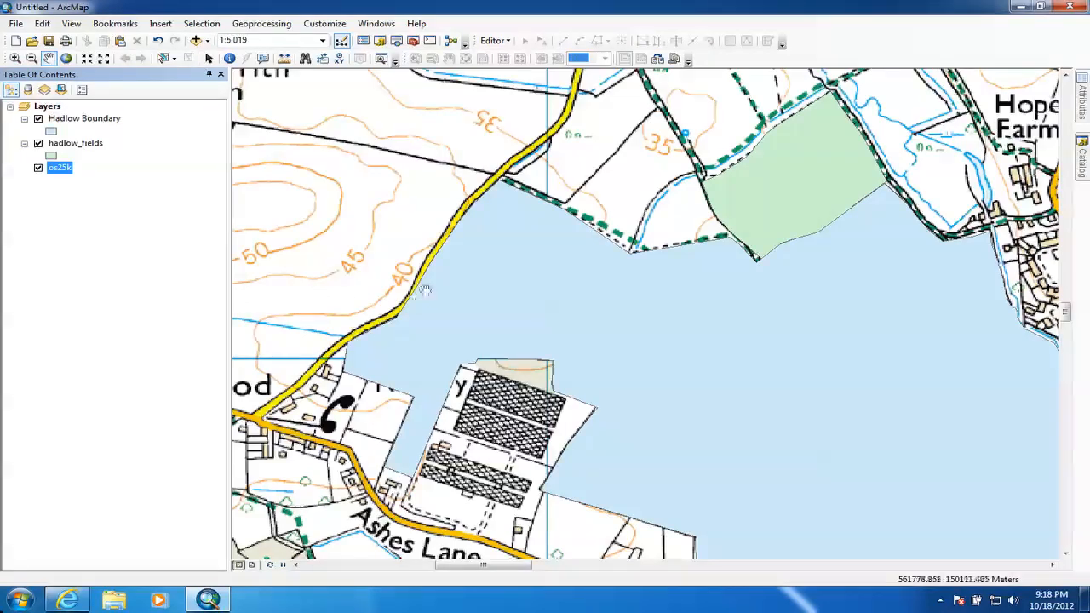
# Switch to the page layout view and set the paper orientation to Landscape.
pyautogui.click(241, 564)
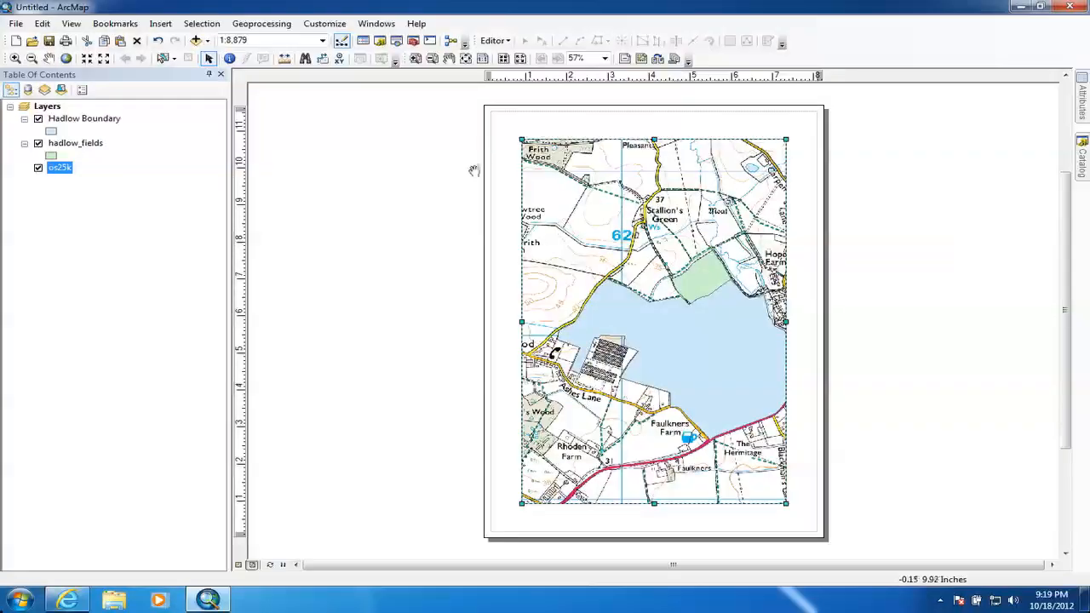
pyautogui.click(16, 23)
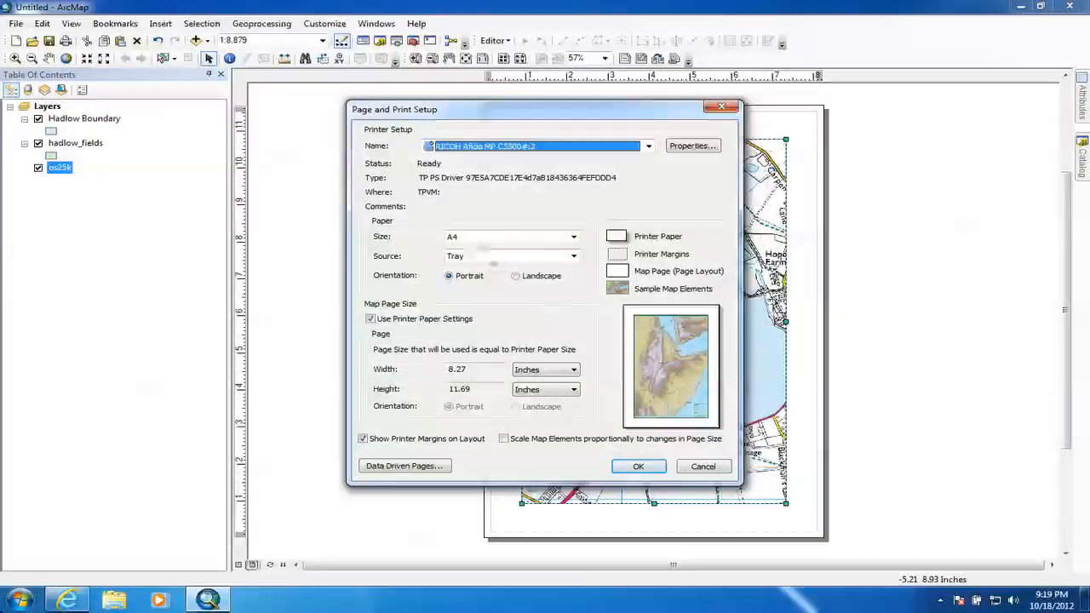
pyautogui.click(516, 276)
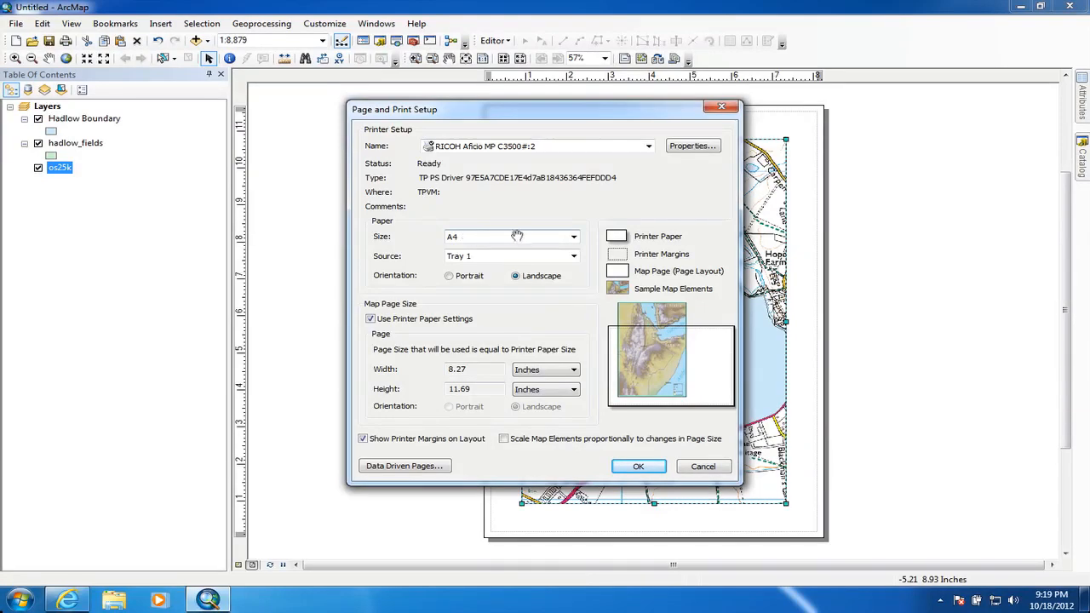
pyautogui.click(637, 466)
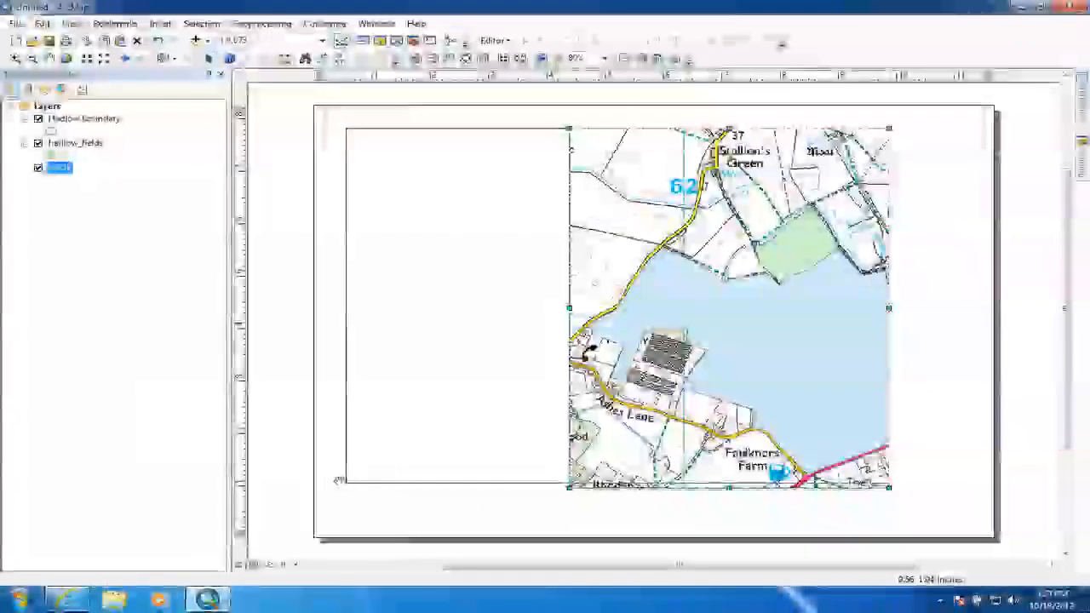
# Resize the data frame to fill the landscape page within its margins, leaving a strip free above the map.
pyautogui.moveTo(333, 479); pyautogui.dragTo(326, 474)
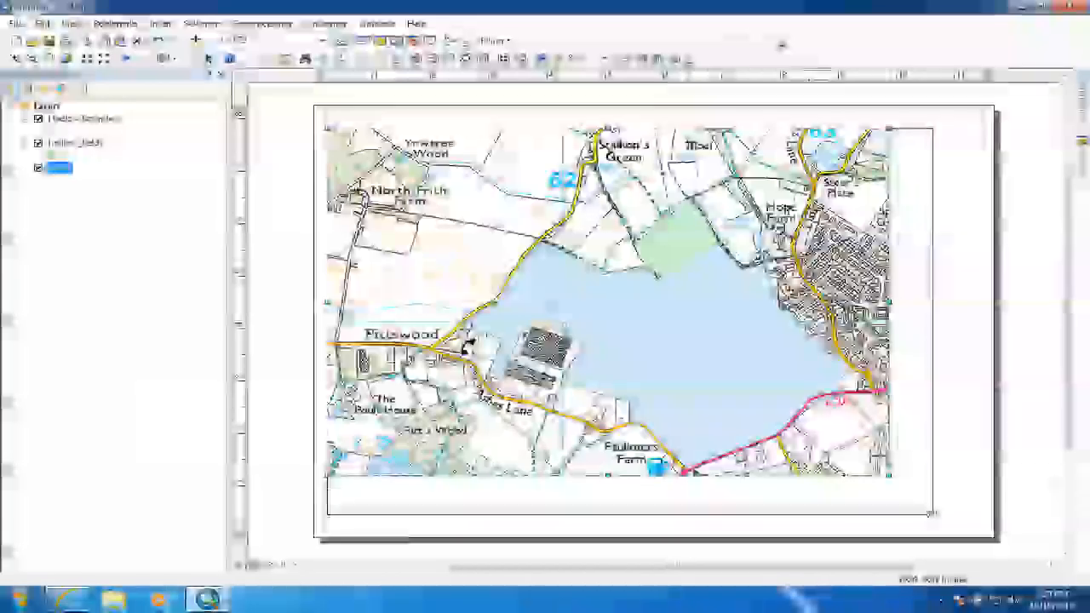
pyautogui.moveTo(891, 480); pyautogui.dragTo(985, 519)
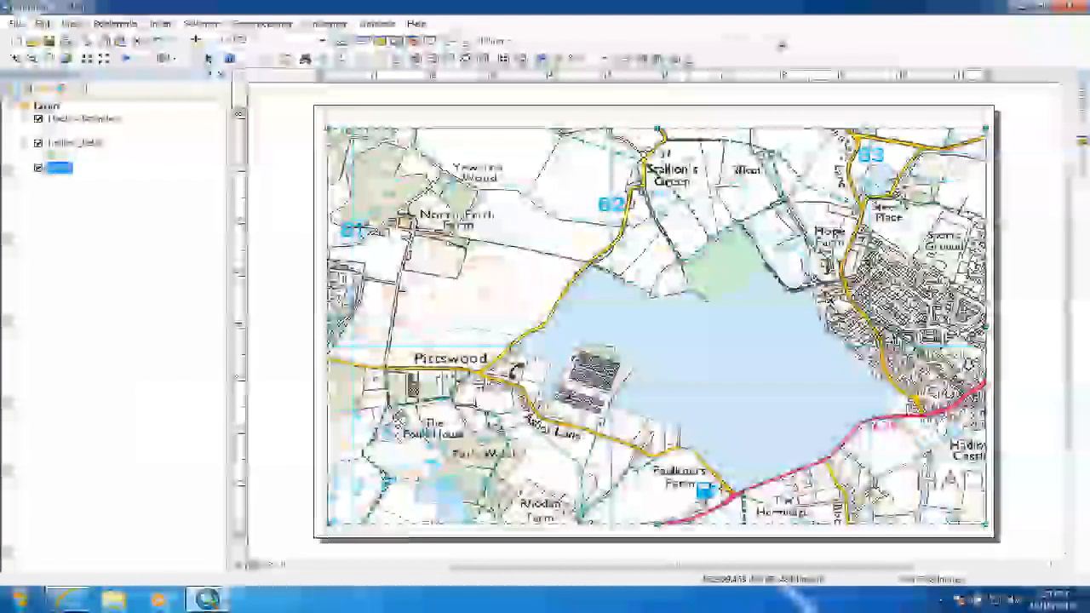
pyautogui.moveTo(661, 129); pyautogui.dragTo(659, 139)
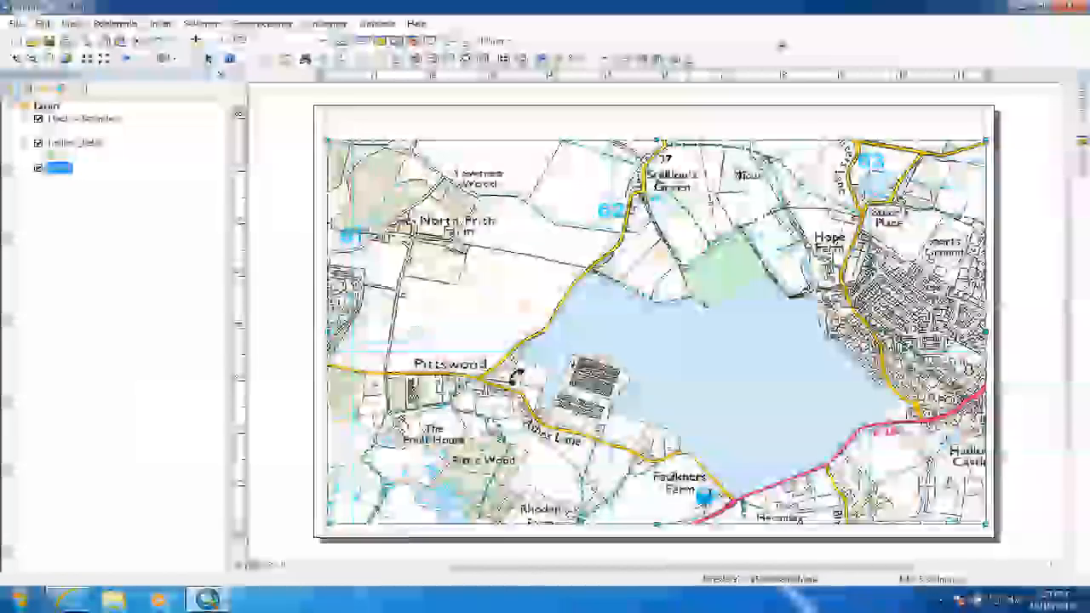
pyautogui.click(38, 167)
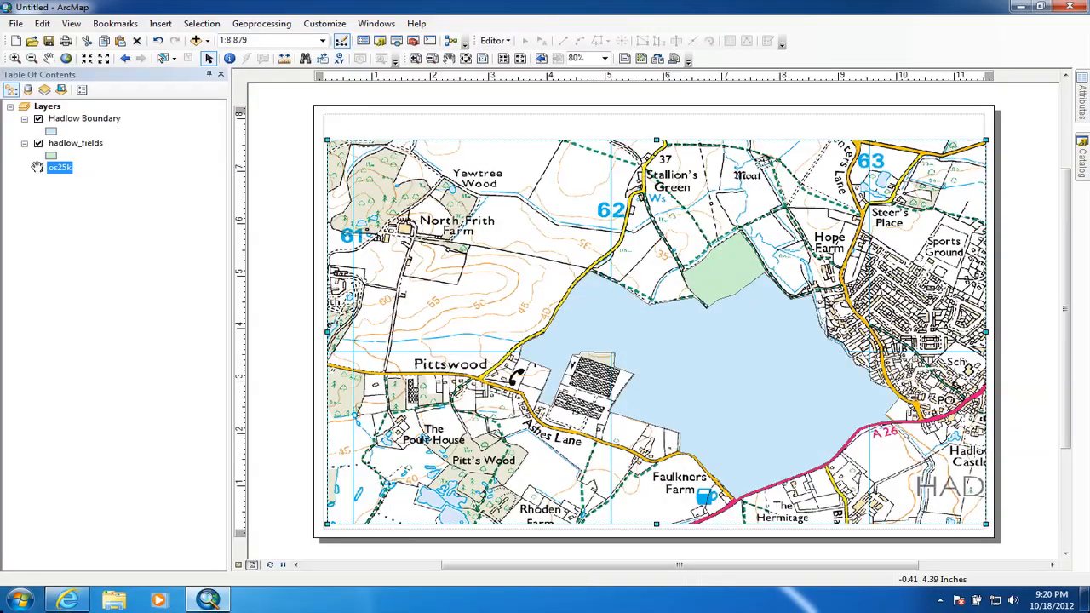
pyautogui.click(38, 166)
# Symbolize the Hadlow Boundary layer with the Hollow style, an outline width of 4 and a red outline colour.
pyautogui.click(51, 129)
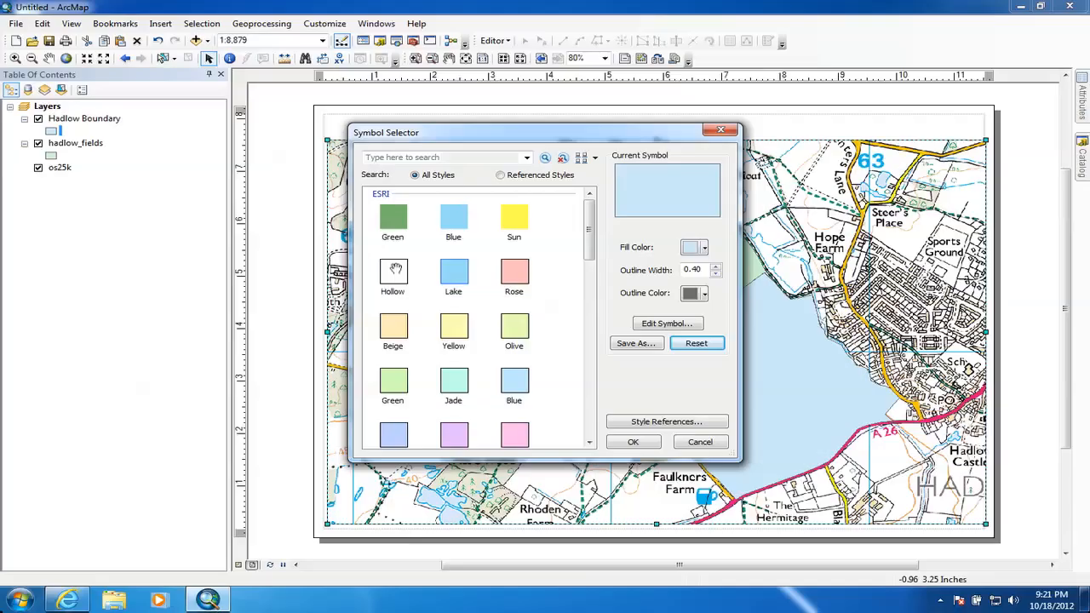
pyautogui.click(395, 271)
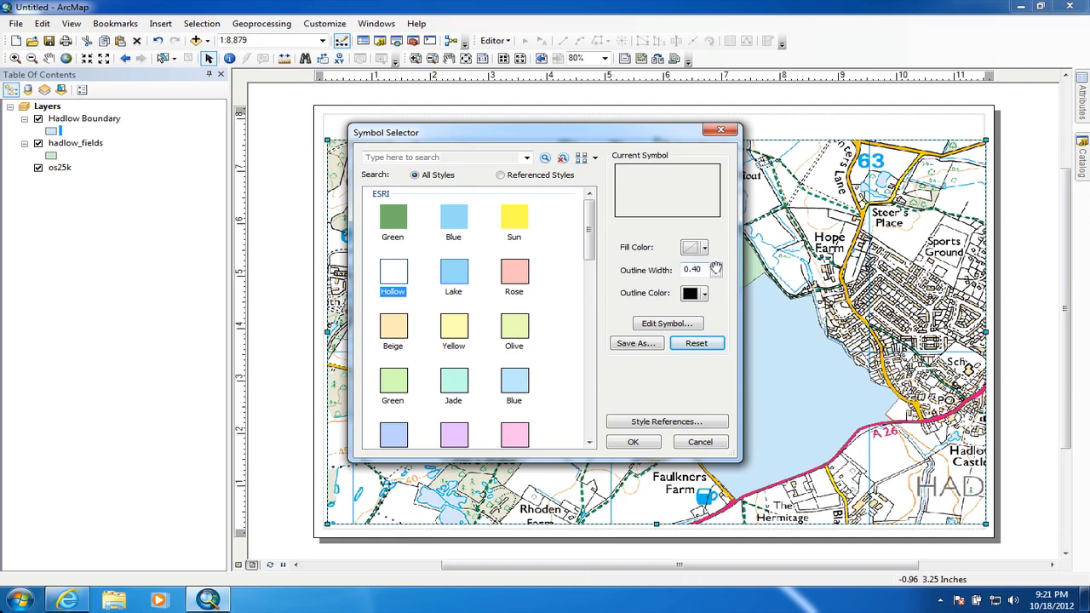
pyautogui.click(716, 266)
pyautogui.click(716, 266)
pyautogui.click(716, 267)
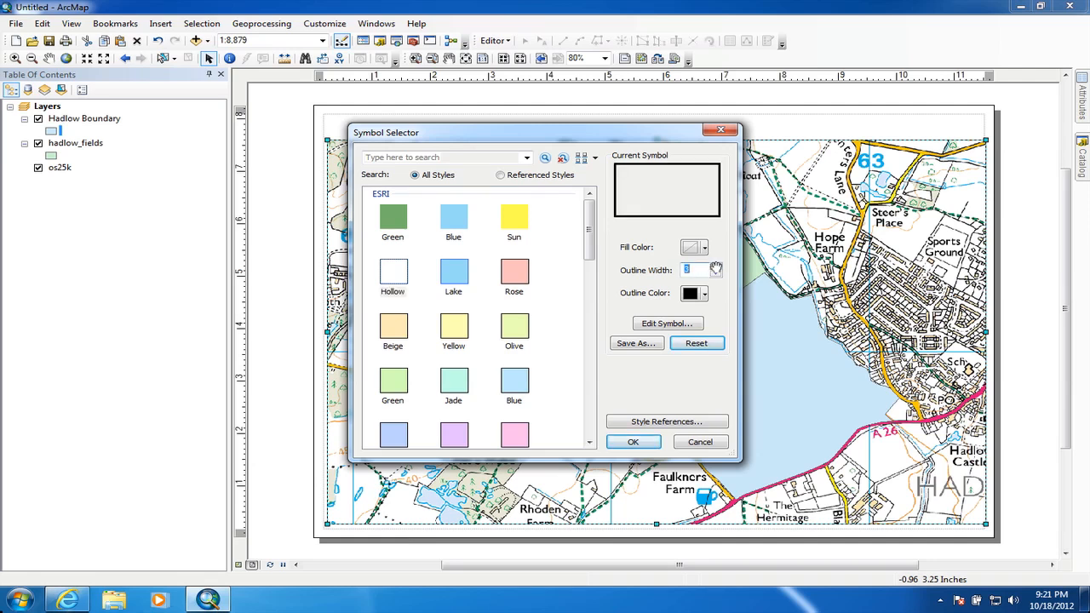
pyautogui.click(716, 266)
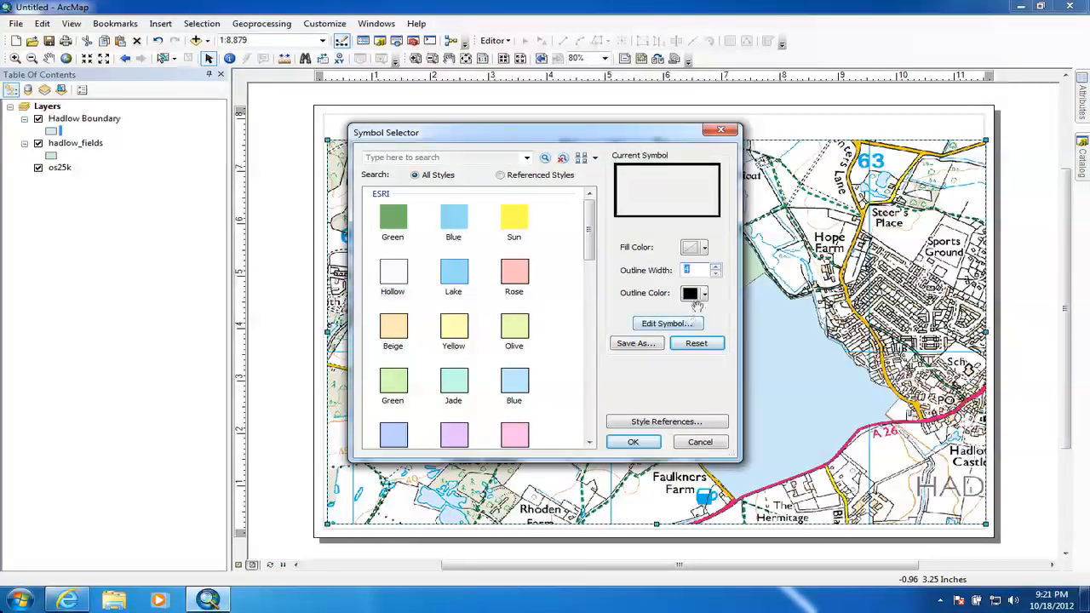
pyautogui.click(703, 294)
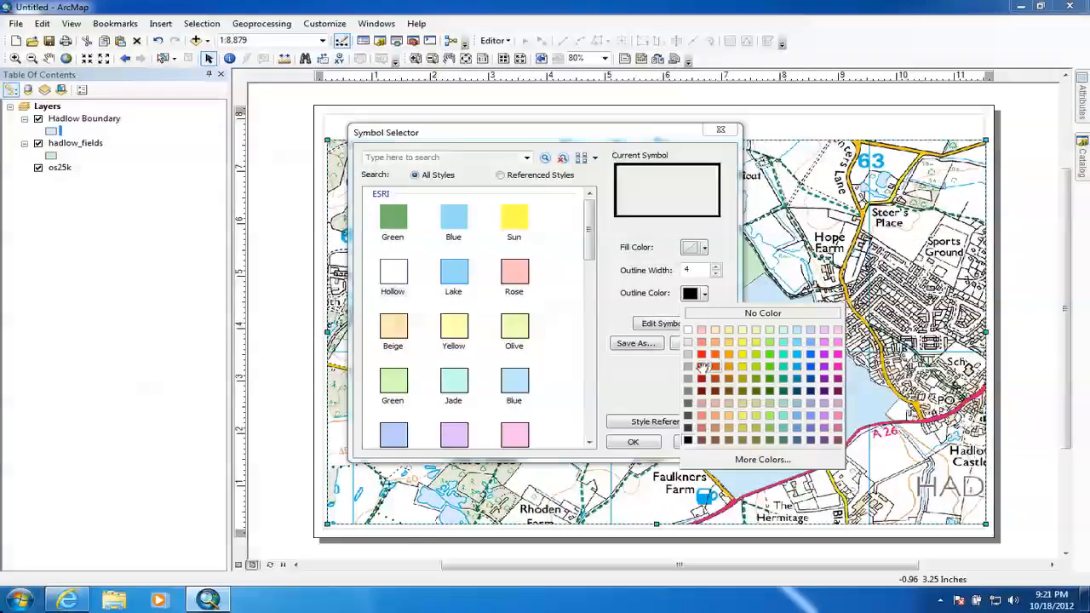
pyautogui.click(701, 354)
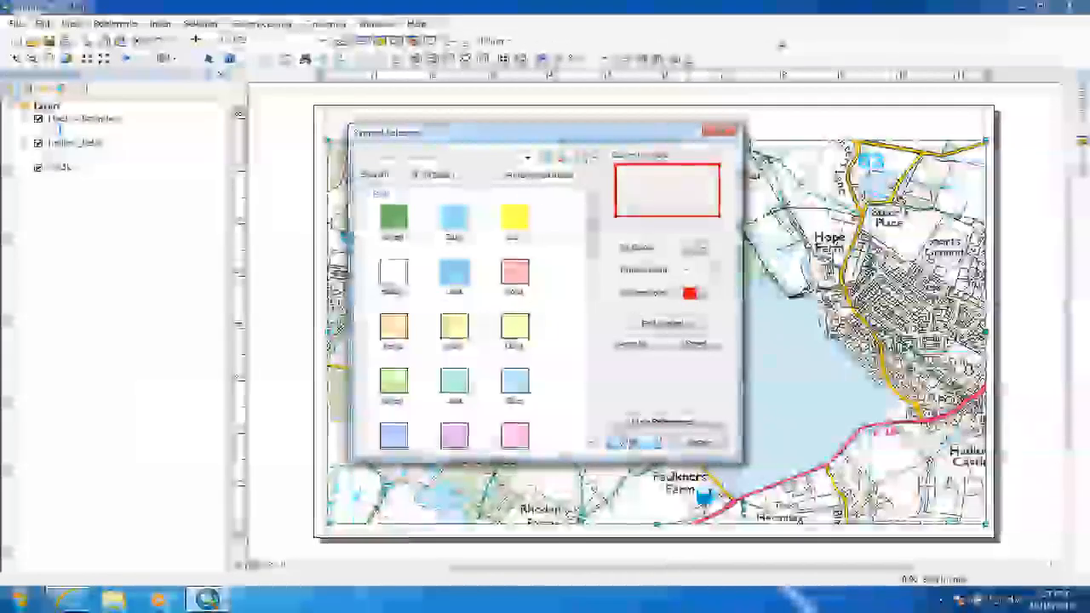
pyautogui.click(632, 442)
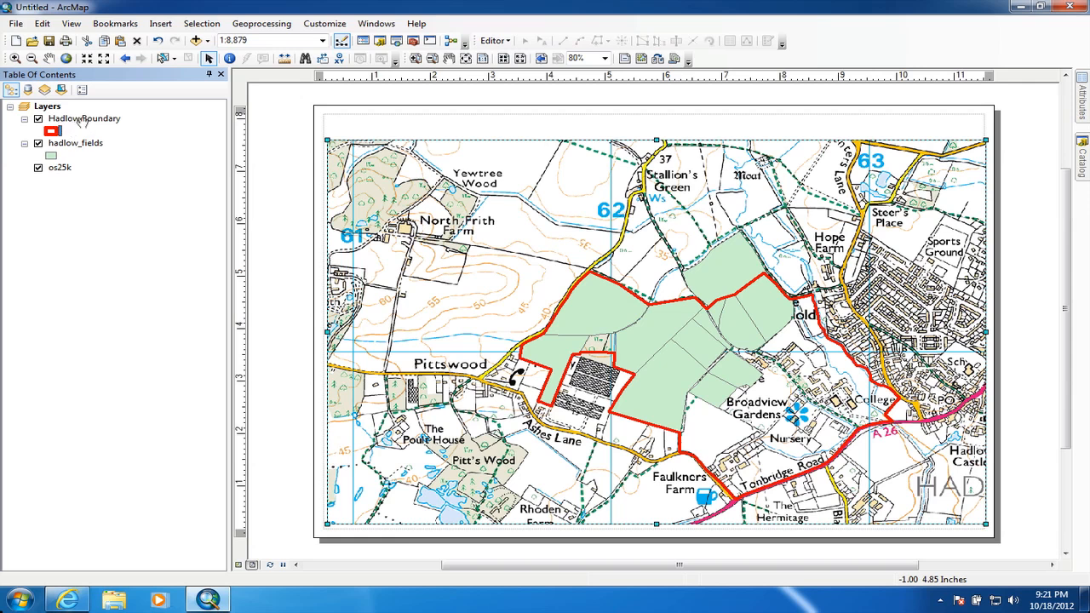
# Rename the Hadlow Boundary layer as Ownership Boundary.
pyautogui.click(82, 119)
pyautogui.click(86, 120)
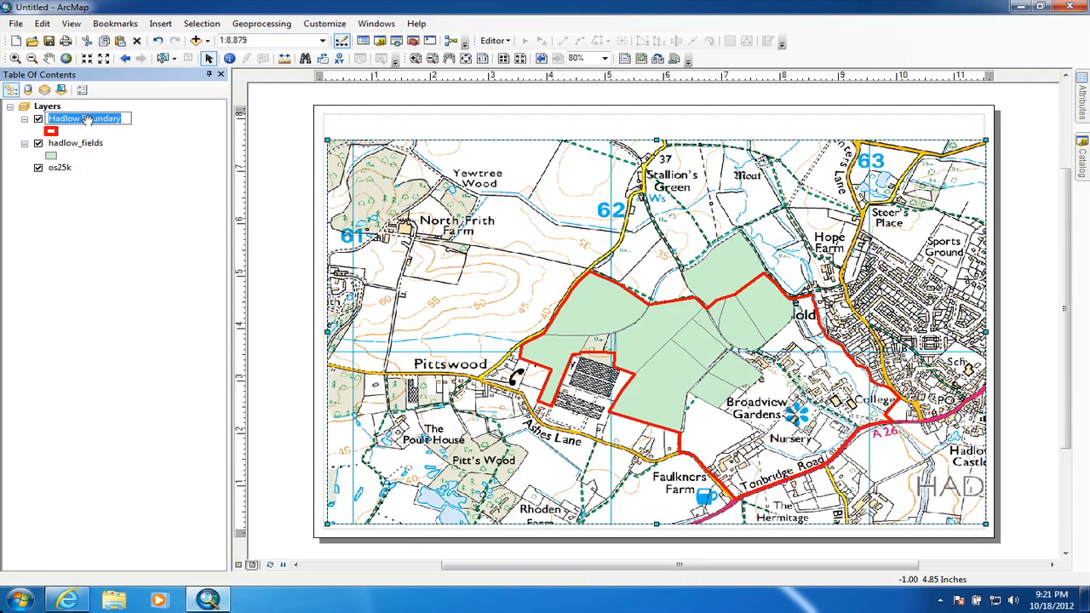
pyautogui.write('Ownership Boun')
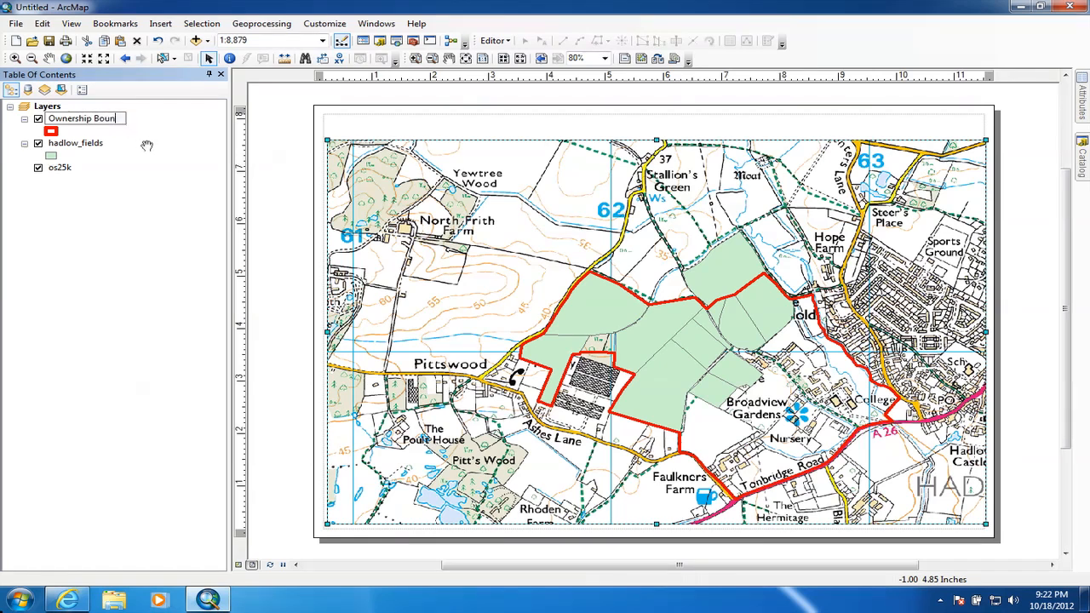
pyautogui.write('dary')
pyautogui.press('Return')
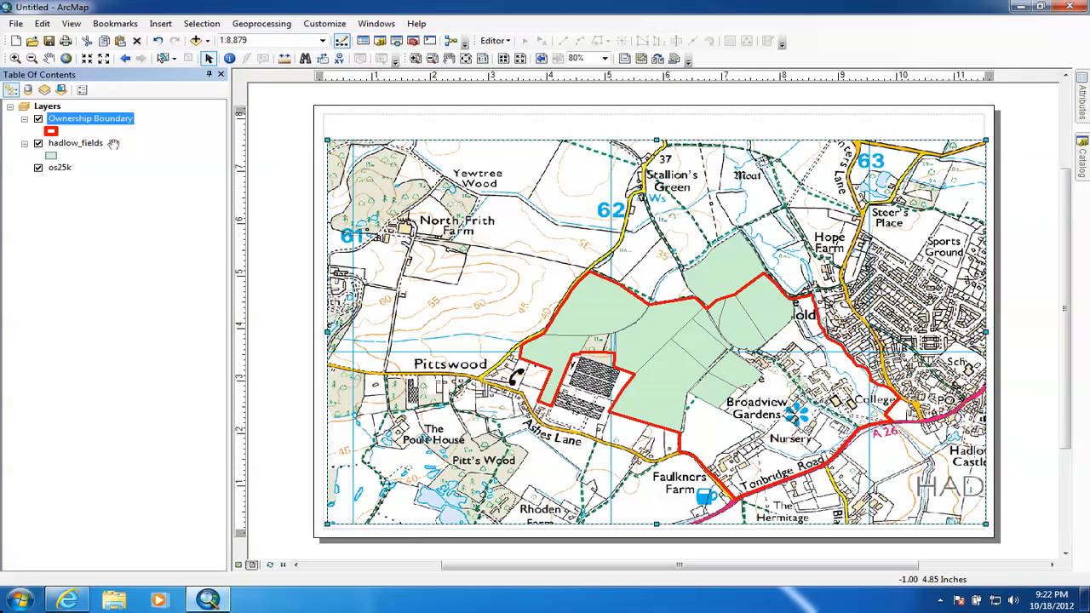
# Set the hadlow_fields symbology to unique-value categories based on the LEGEND field and add all its values.
pyautogui.click(69, 143)
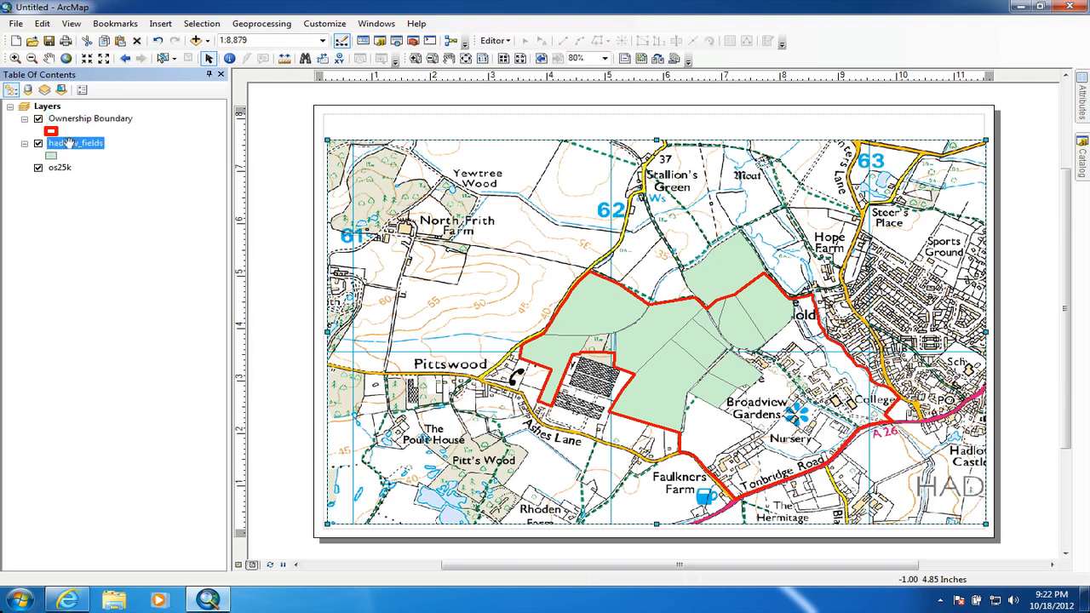
pyautogui.rightClick(69, 143)
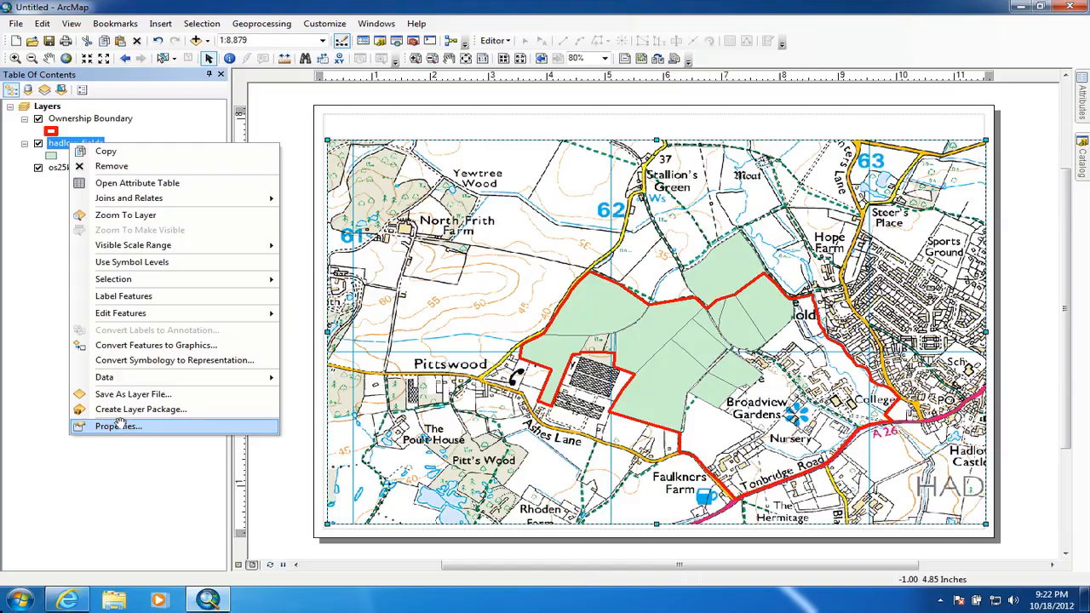
pyautogui.click(119, 425)
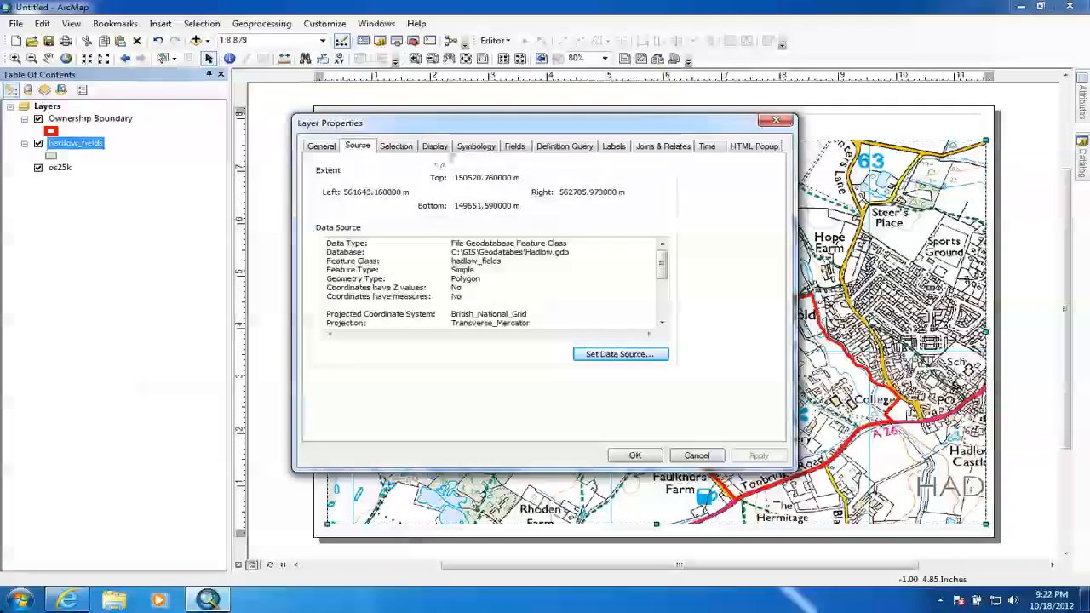
pyautogui.click(479, 147)
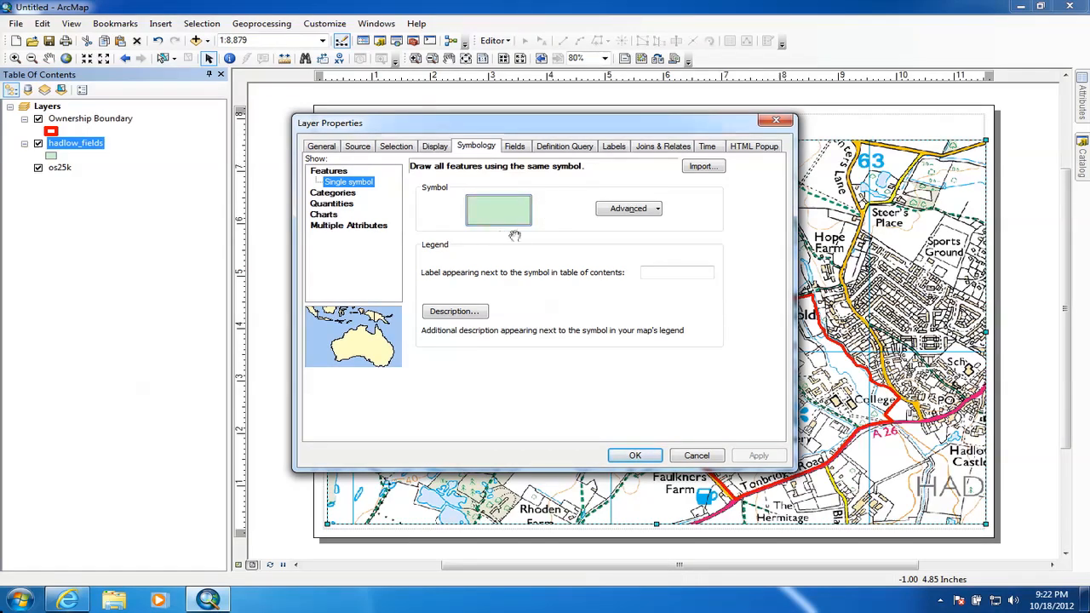
pyautogui.click(348, 192)
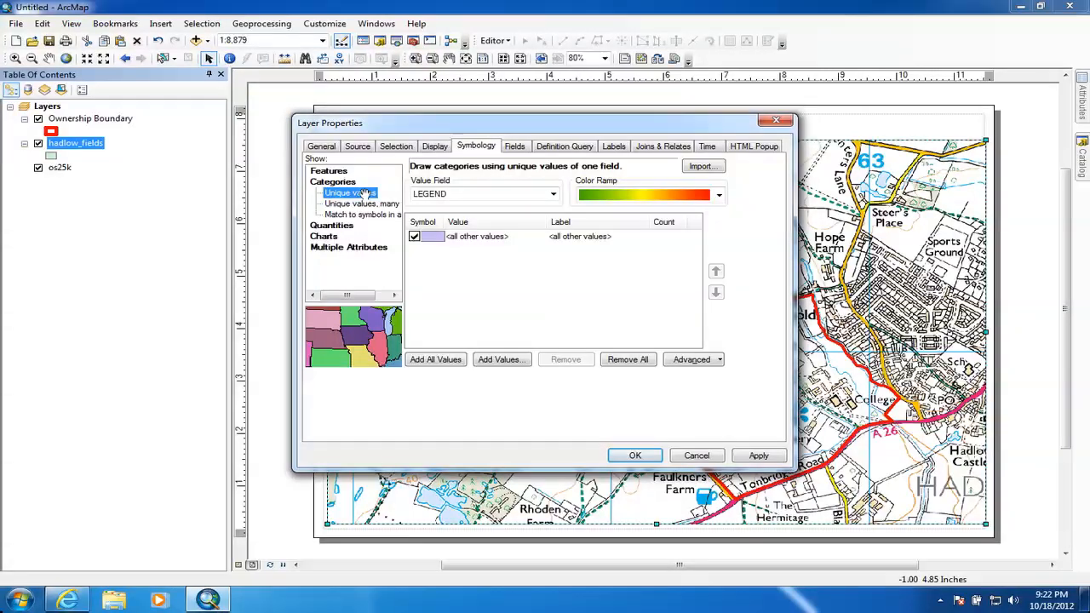
pyautogui.click(553, 194)
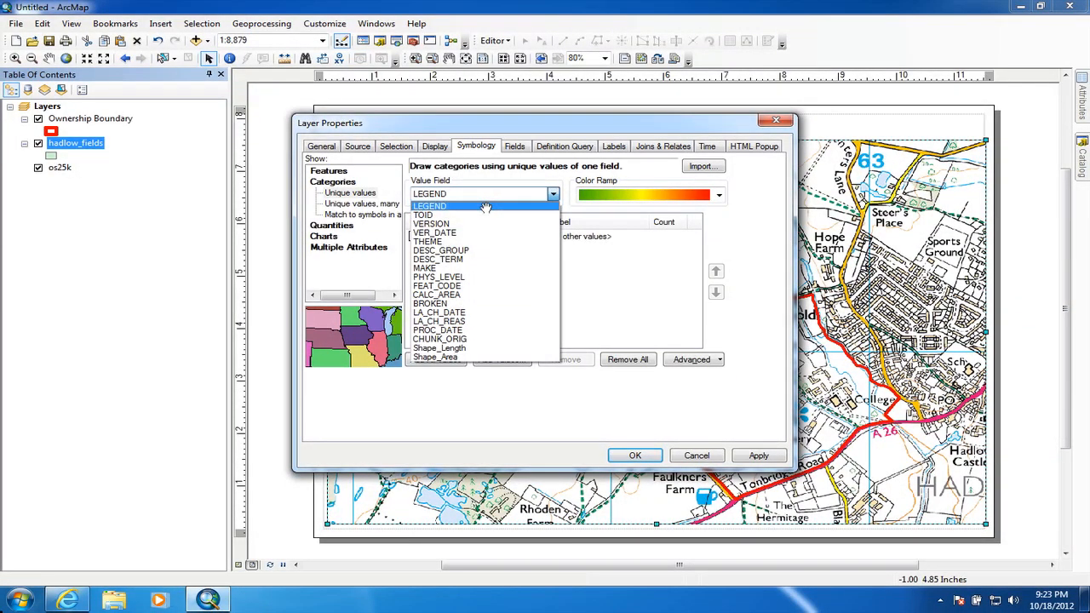
pyautogui.click(485, 206)
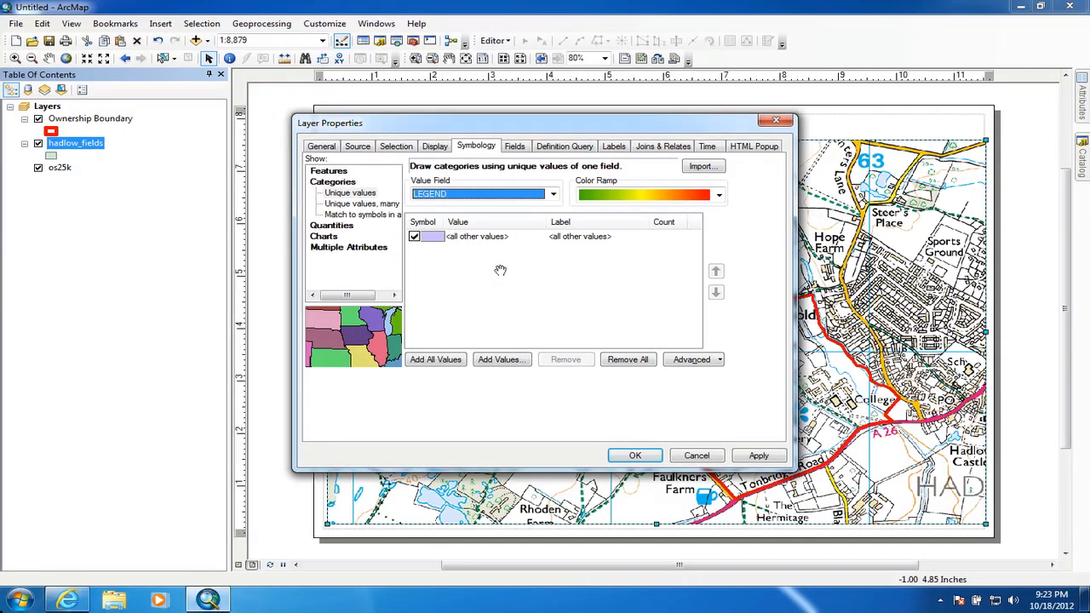
pyautogui.click(443, 360)
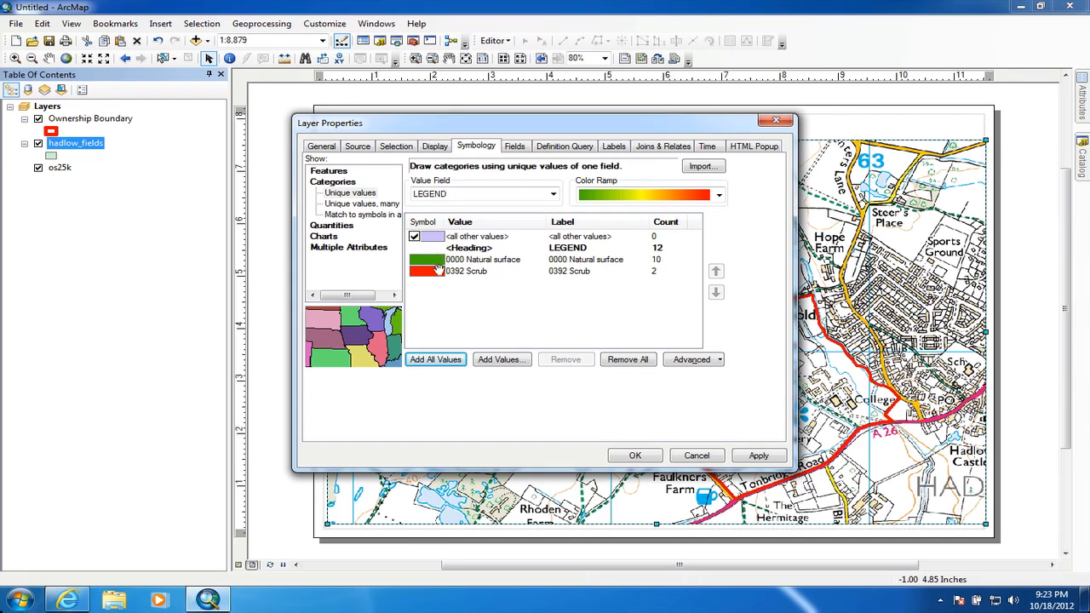
# Give the 0000 Natural surface category the ESRI Green fill style.
pyautogui.click(428, 260)
pyautogui.doubleClick(428, 260)
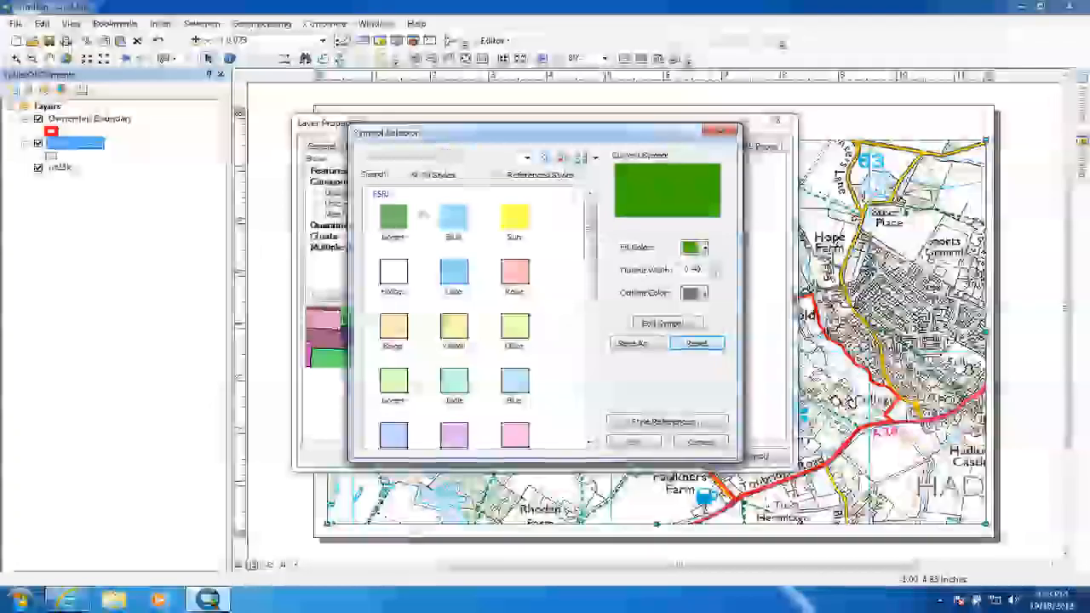
pyautogui.click(398, 223)
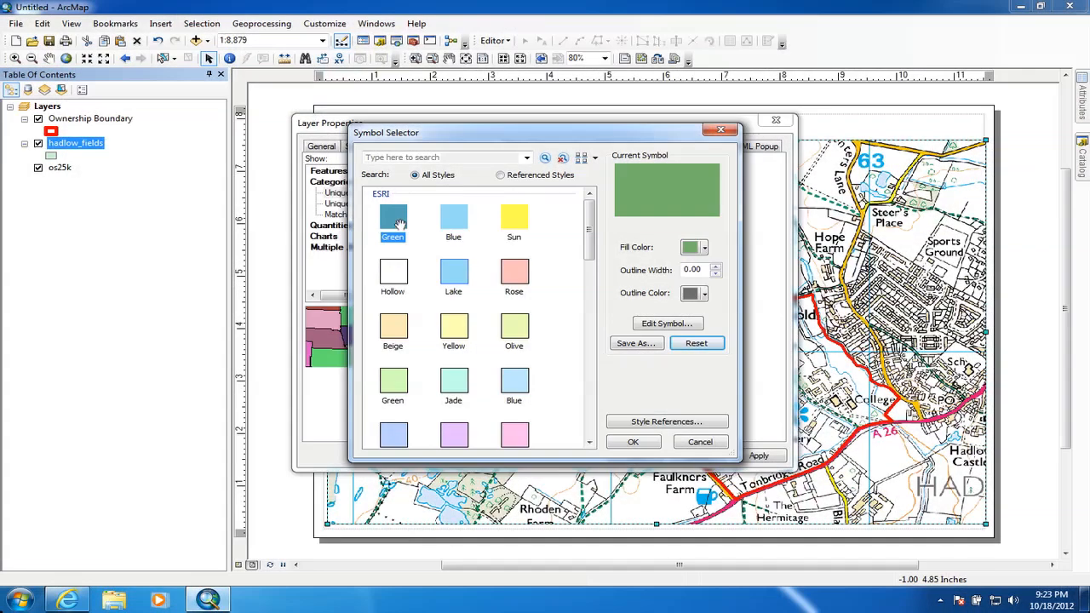
pyautogui.click(632, 441)
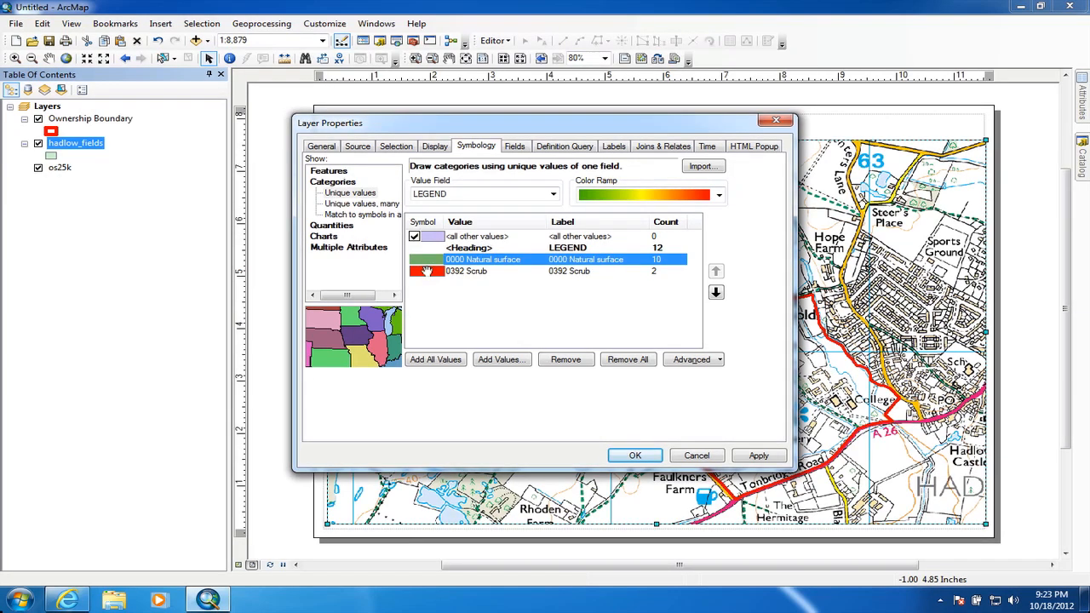
# Give the 0392 Scrub category a brown outline and dark reddish-brown fill, adjust its outline width, and apply the symbology to the layer.
pyautogui.click(427, 271)
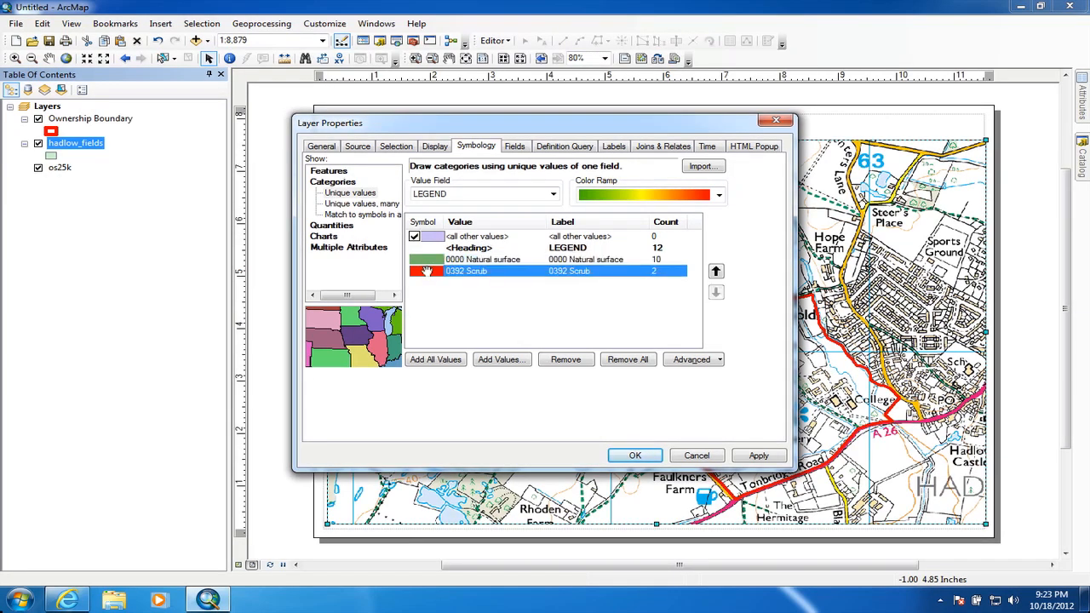
pyautogui.doubleClick(427, 270)
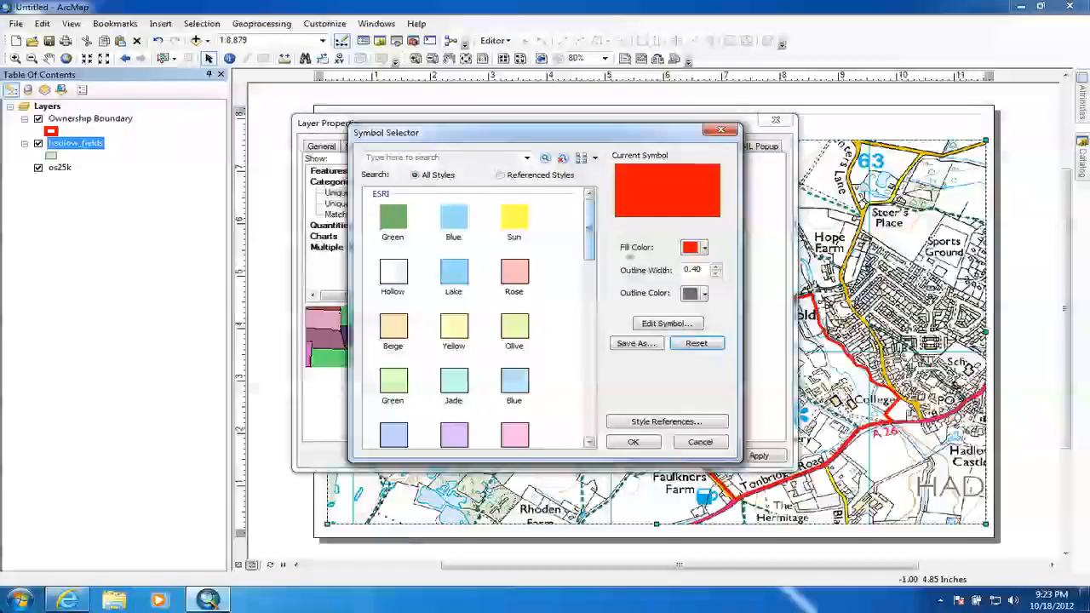
pyautogui.click(700, 293)
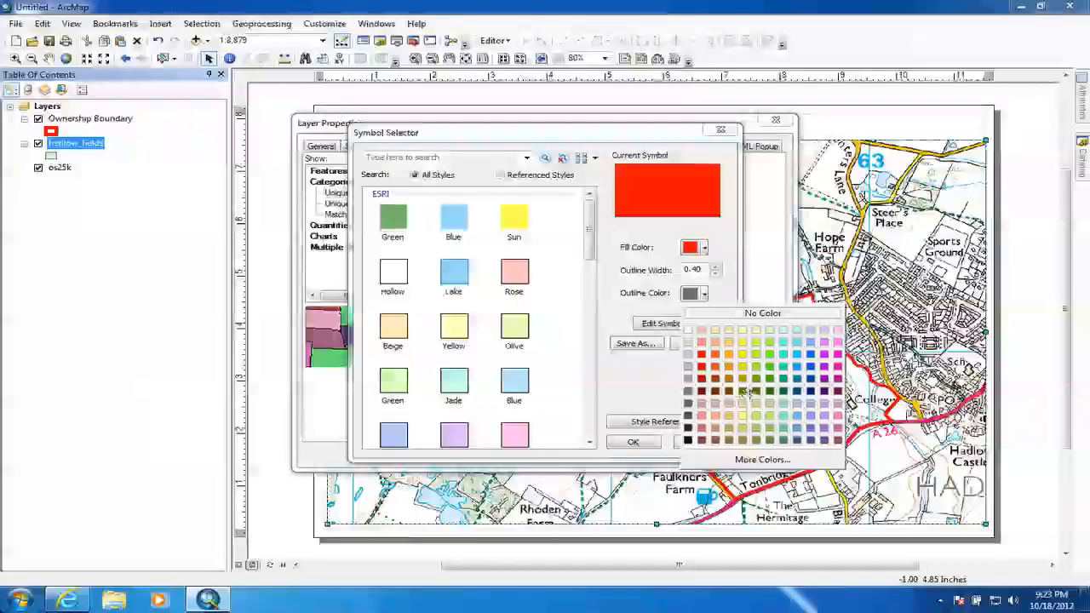
pyautogui.click(746, 391)
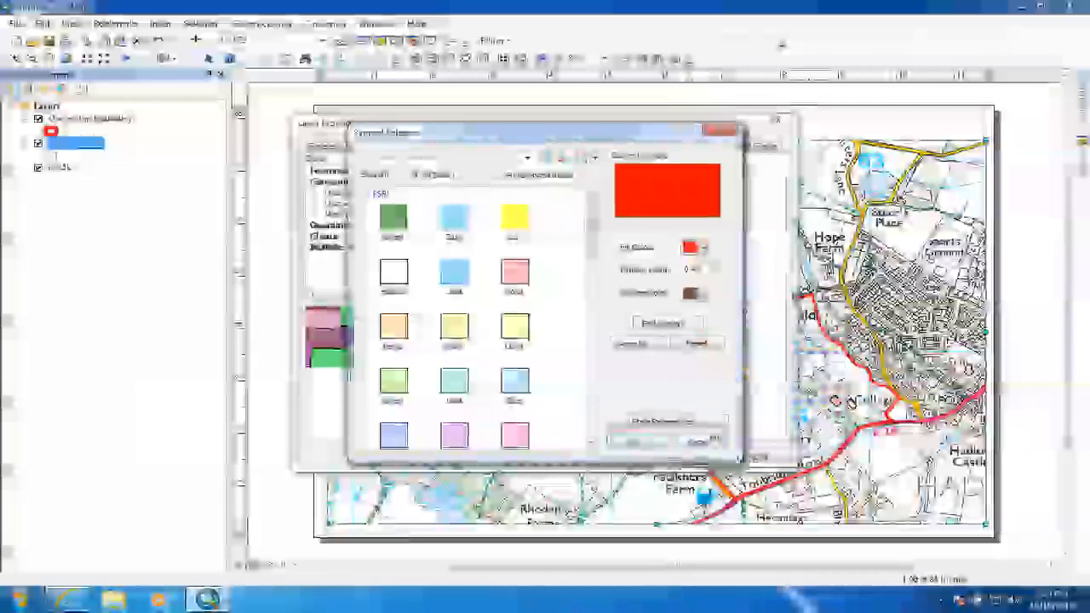
pyautogui.click(704, 247)
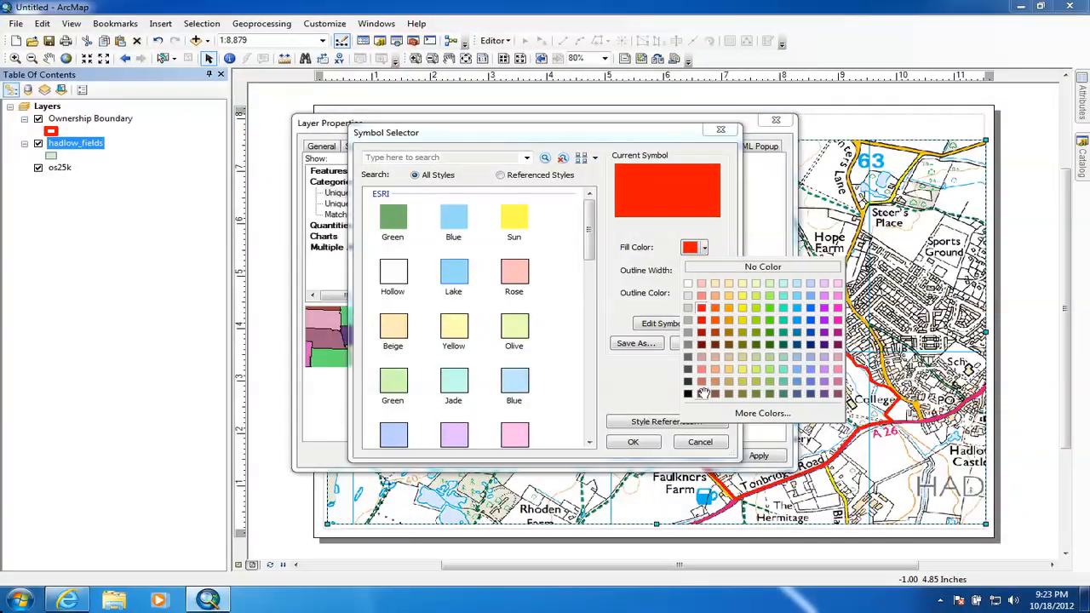
pyautogui.click(701, 344)
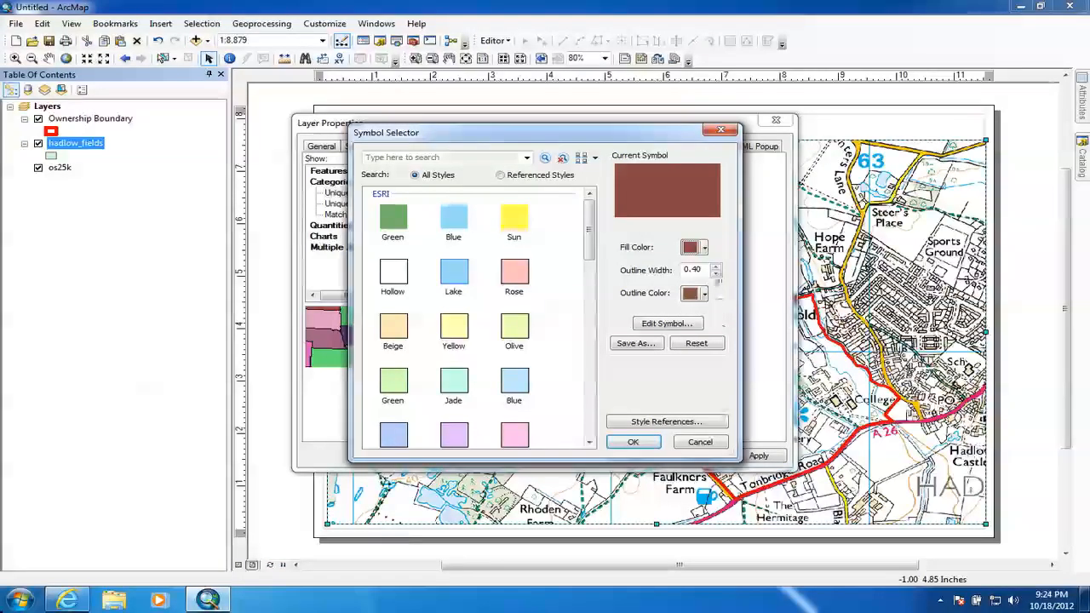
pyautogui.click(716, 274)
pyautogui.click(660, 442)
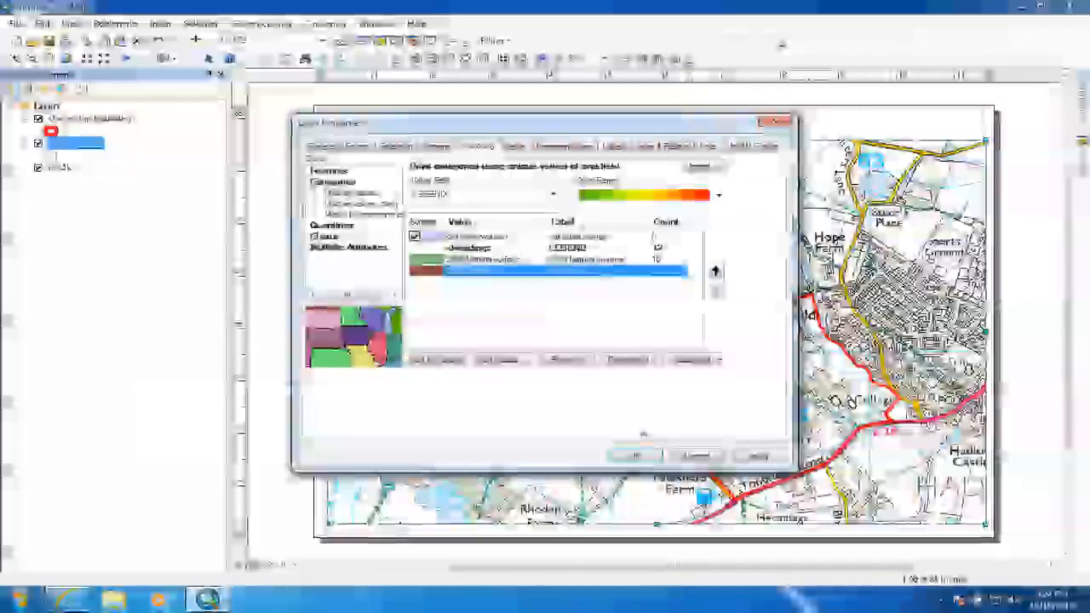
pyautogui.click(757, 456)
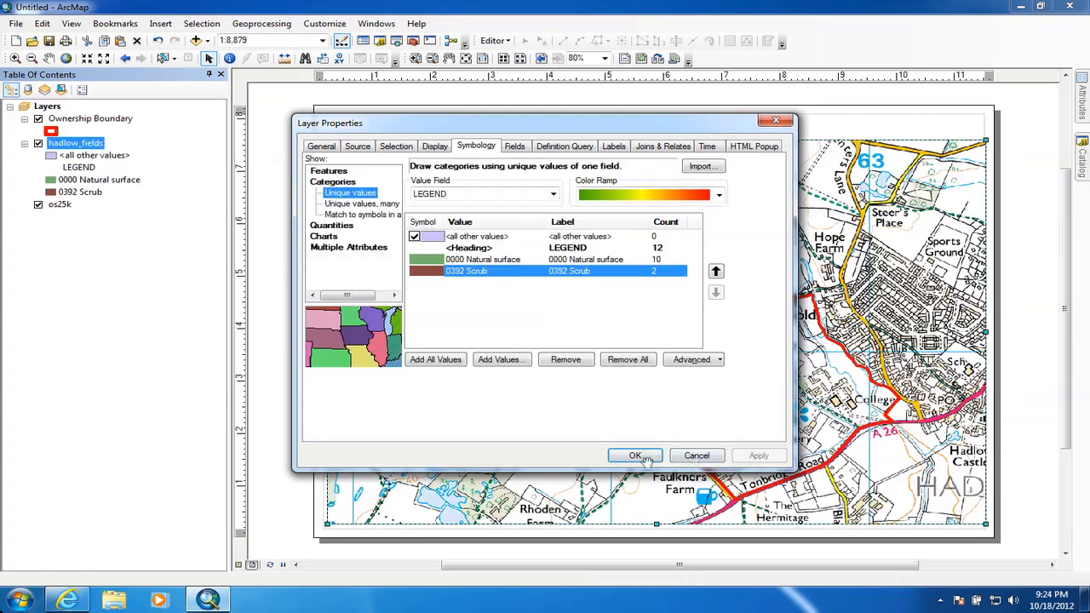
pyautogui.click(632, 456)
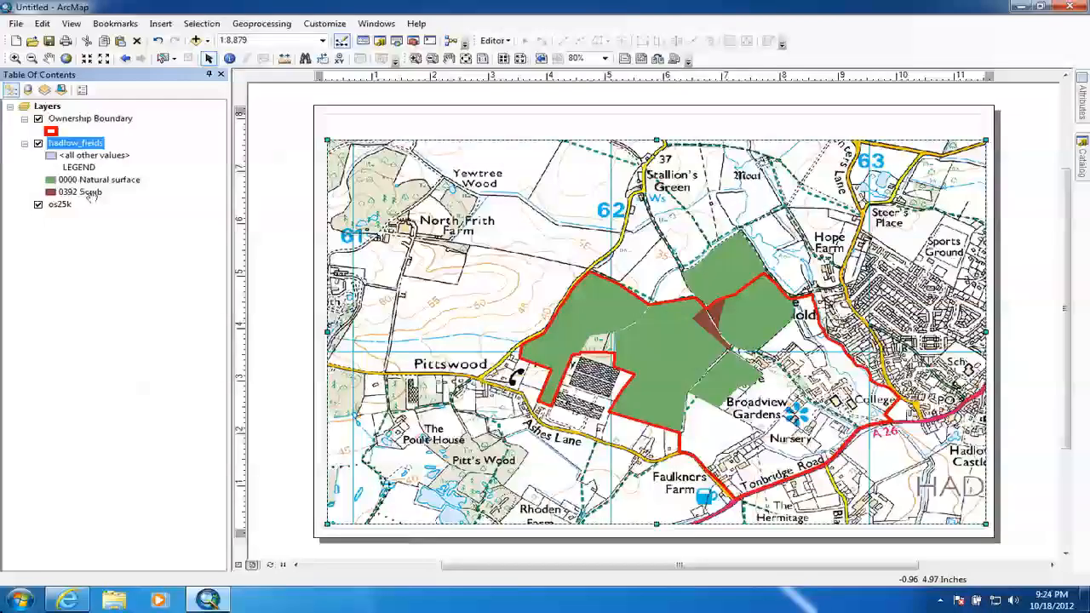
# Turn off the <all other values> category in the hadlow_fields symbology and apply the change.
pyautogui.doubleClick(77, 142)
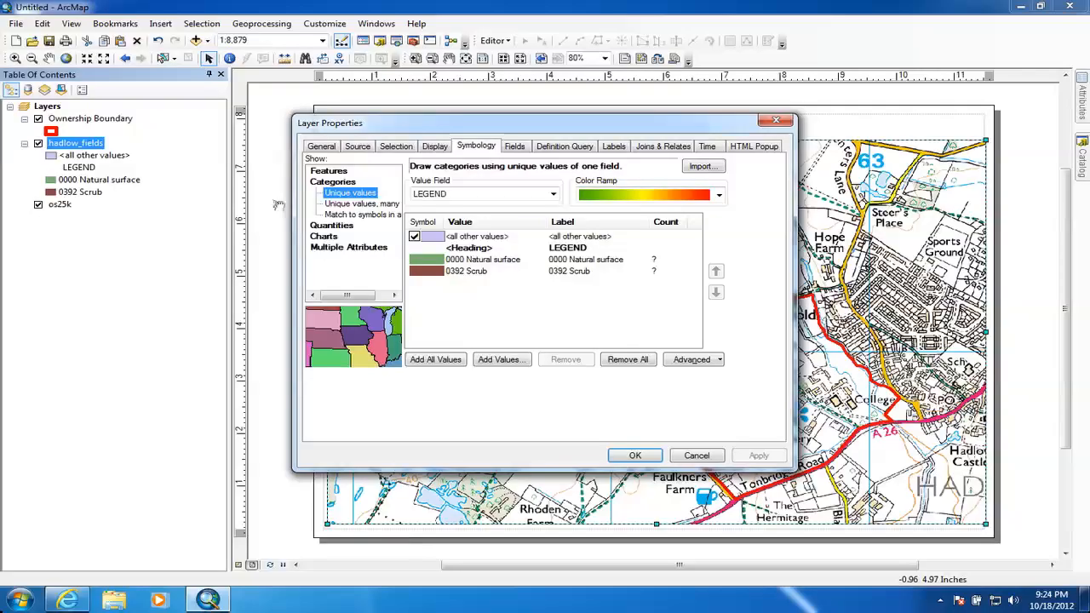
pyautogui.click(415, 236)
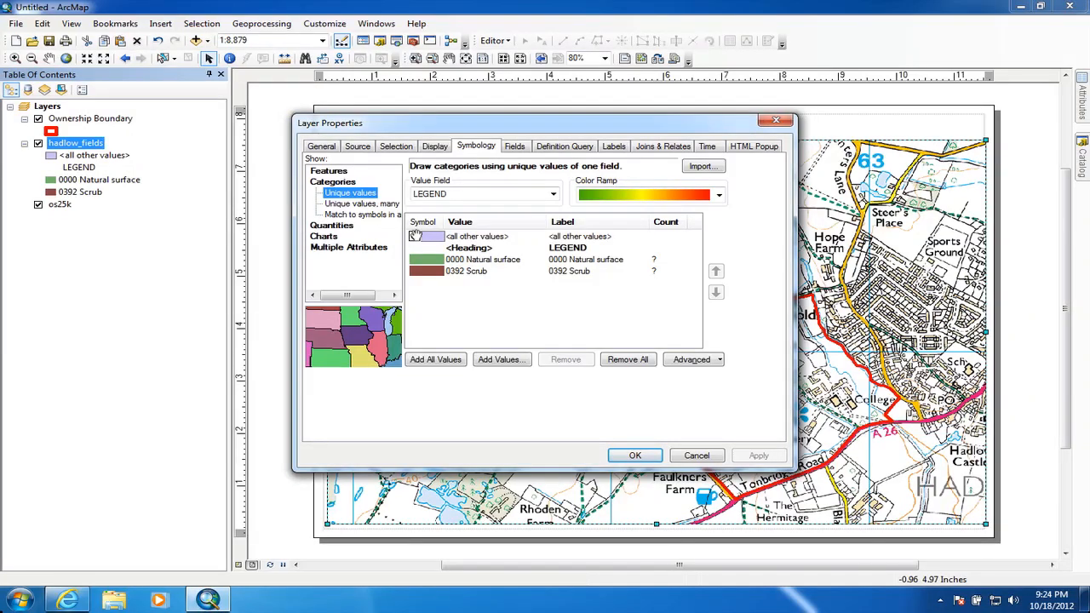
pyautogui.click(414, 236)
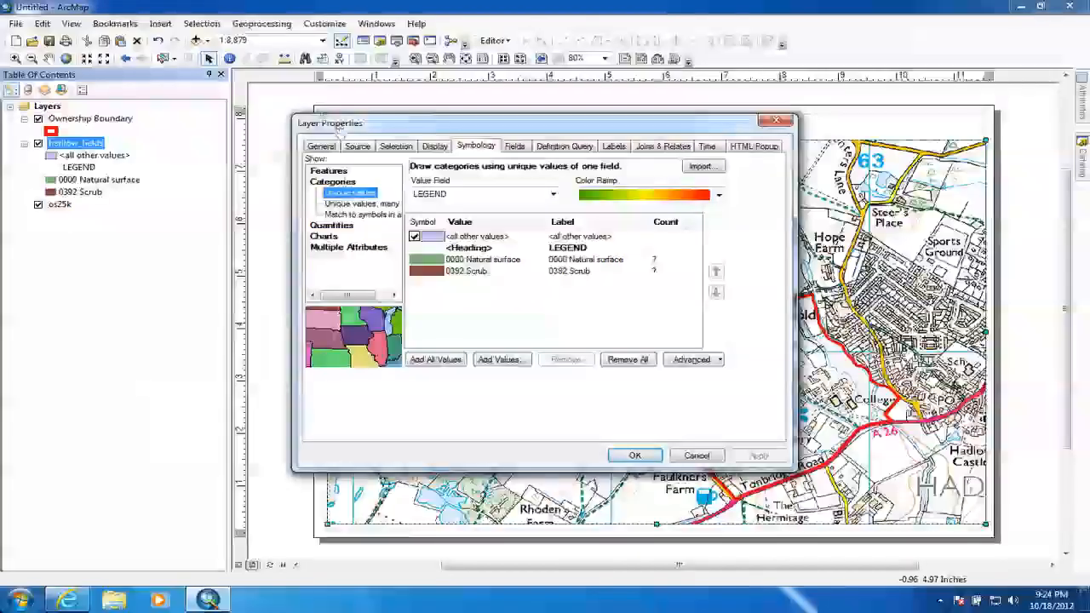
pyautogui.click(414, 236)
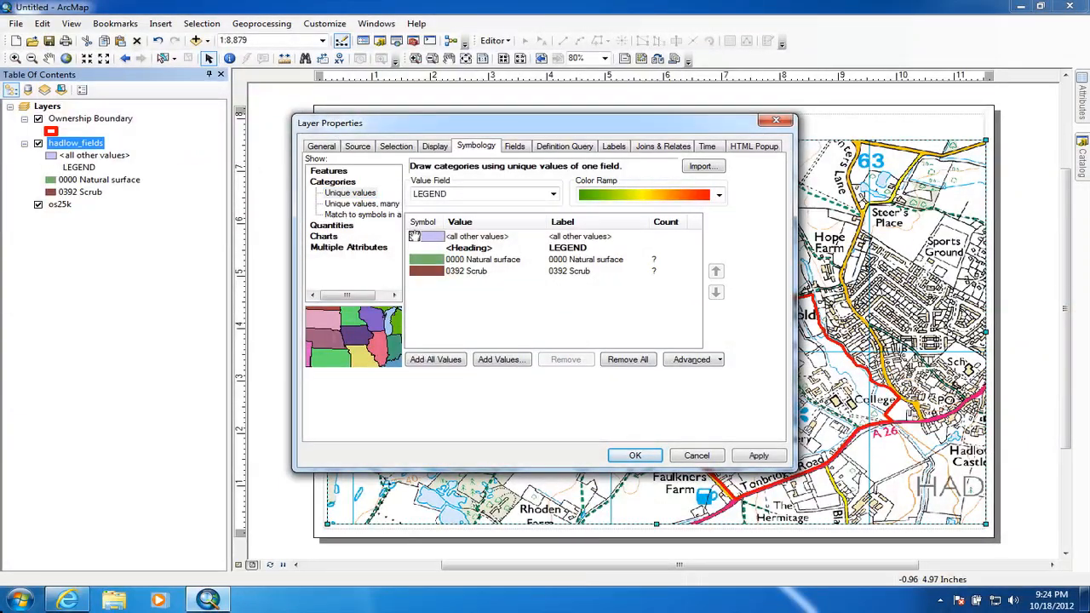
pyautogui.click(760, 455)
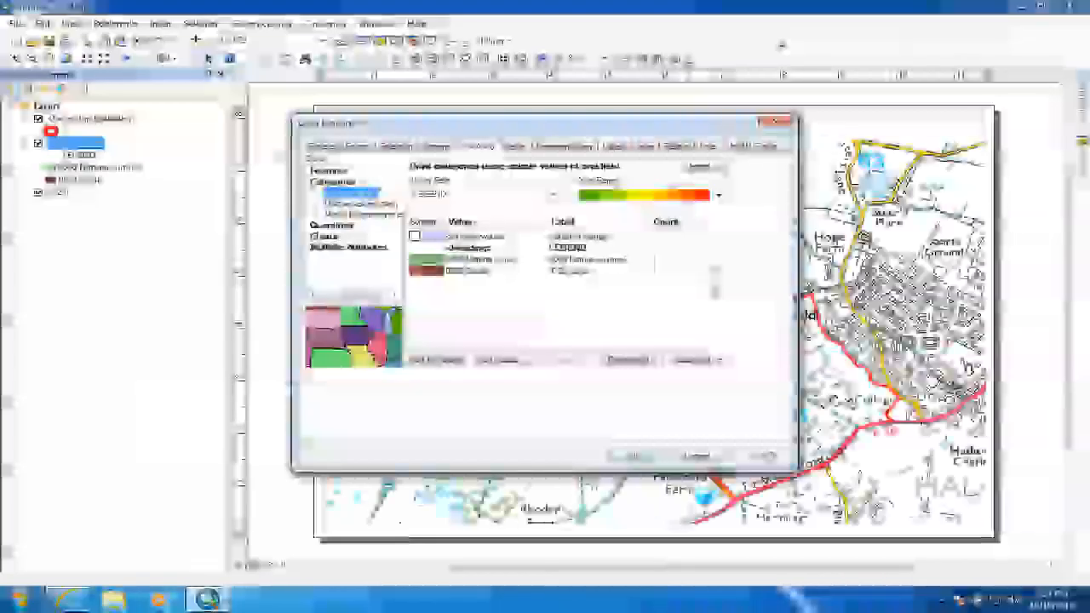
# Try to remove the LEGEND heading from the hadlow_fields categories, and add all the field's values again.
pyautogui.click(468, 247)
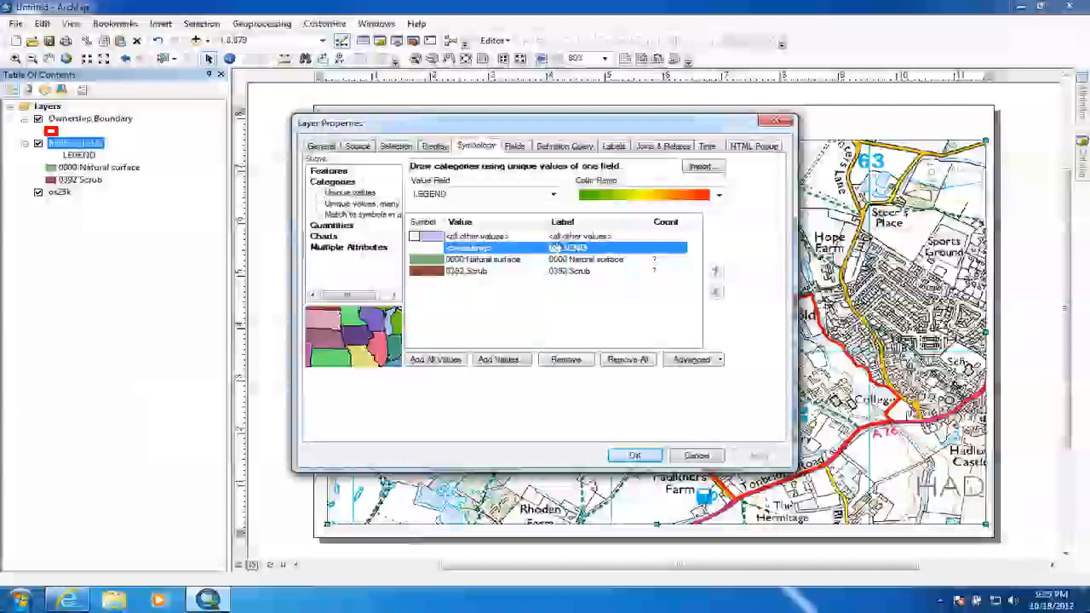
pyautogui.click(562, 357)
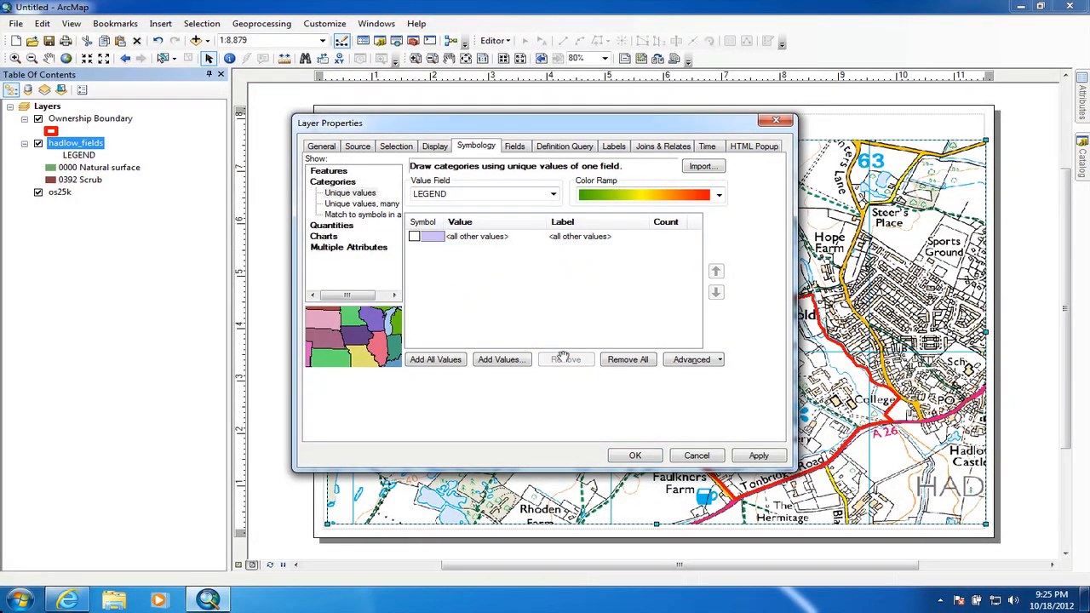
pyautogui.click(440, 361)
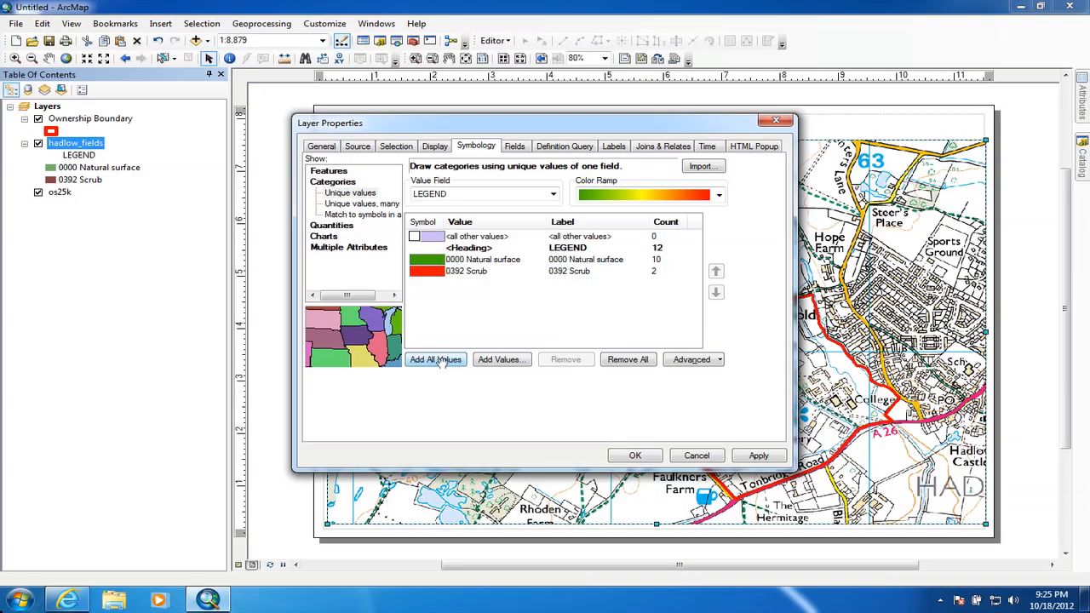
# Clear the label of the LEGEND heading and apply the symbology to hadlow_fields.
pyautogui.click(577, 247)
pyautogui.click(577, 247)
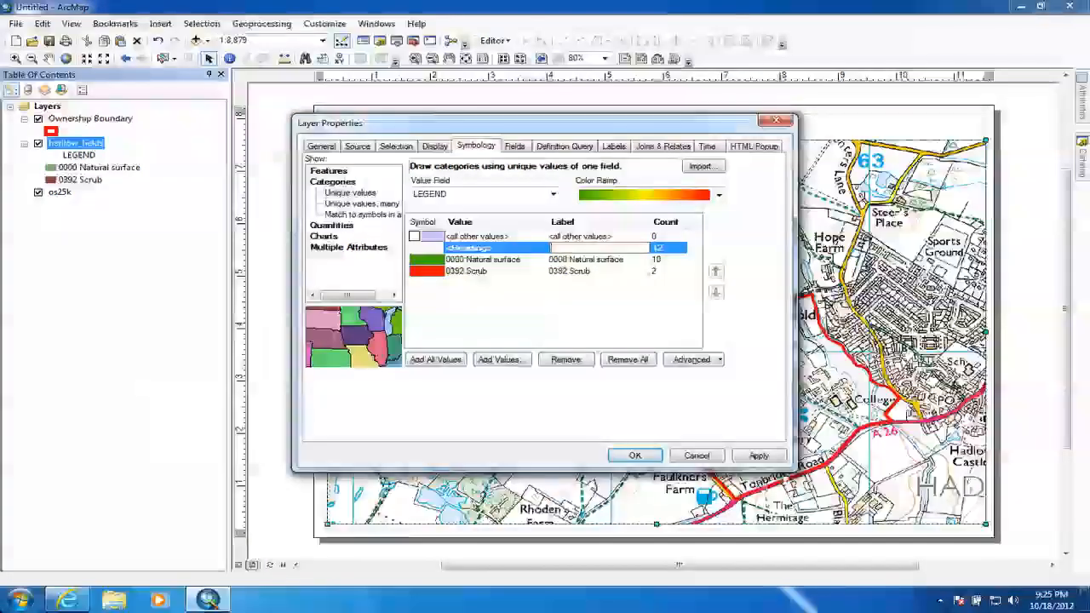
pyautogui.click(760, 455)
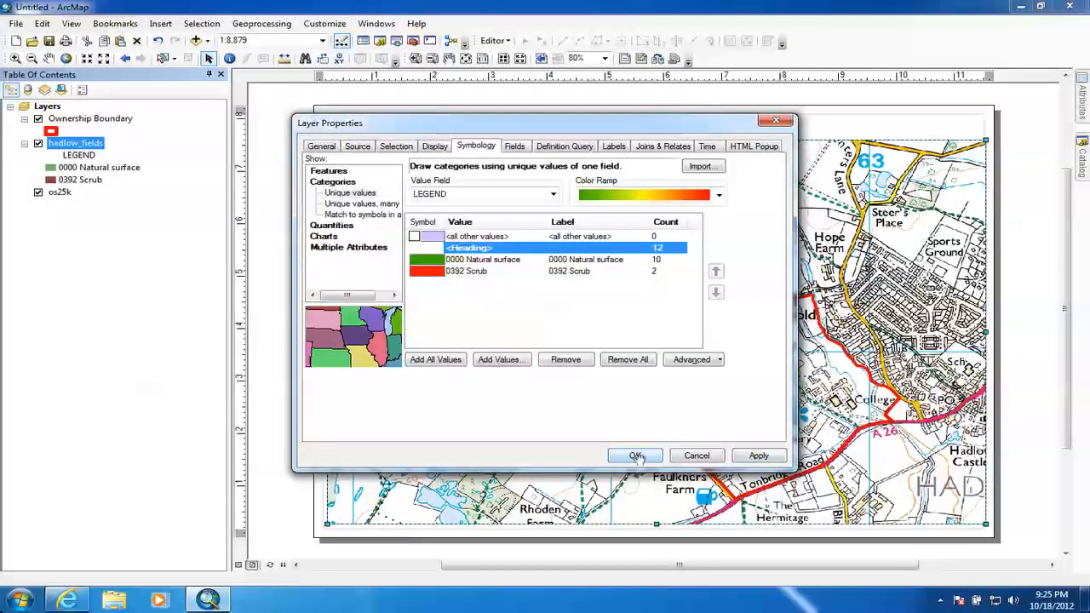
pyautogui.click(634, 456)
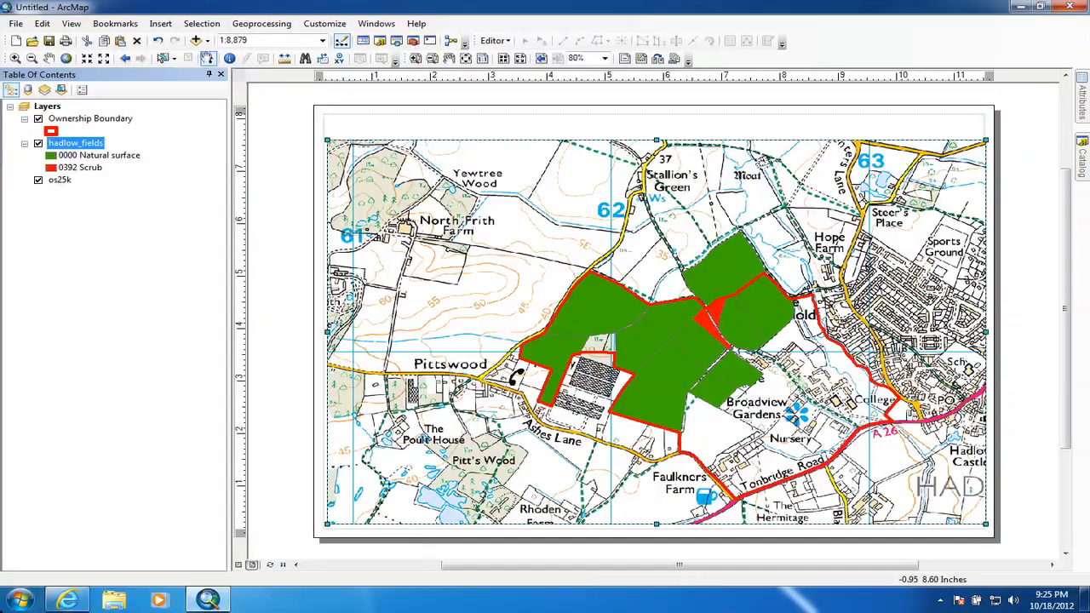
# Insert the map title "Phase One Habitat Survey 2012" in the free strip above the map.
pyautogui.click(208, 58)
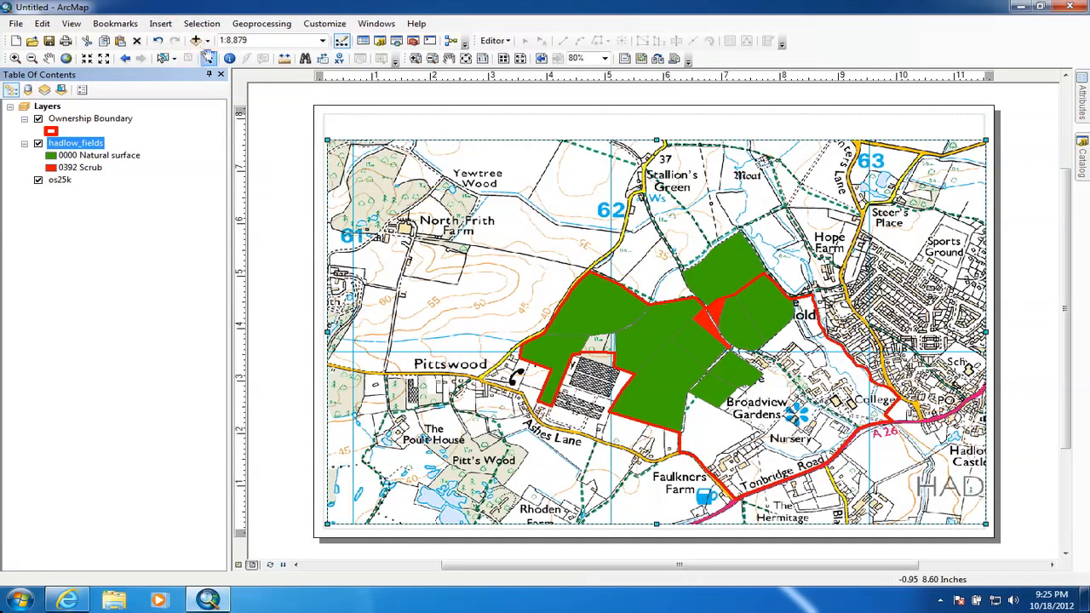
pyautogui.click(161, 23)
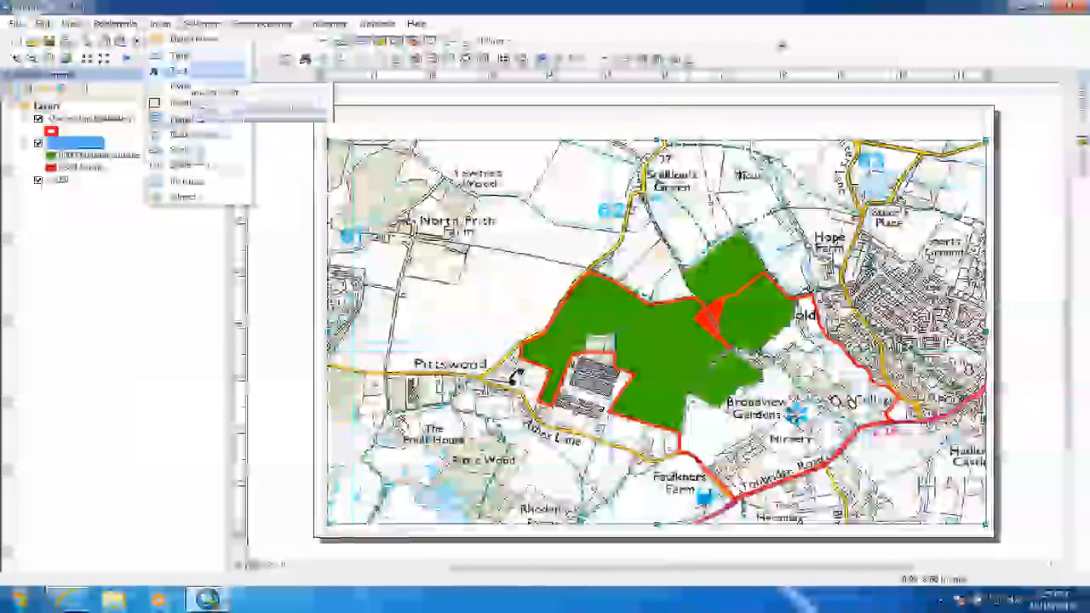
pyautogui.click(180, 57)
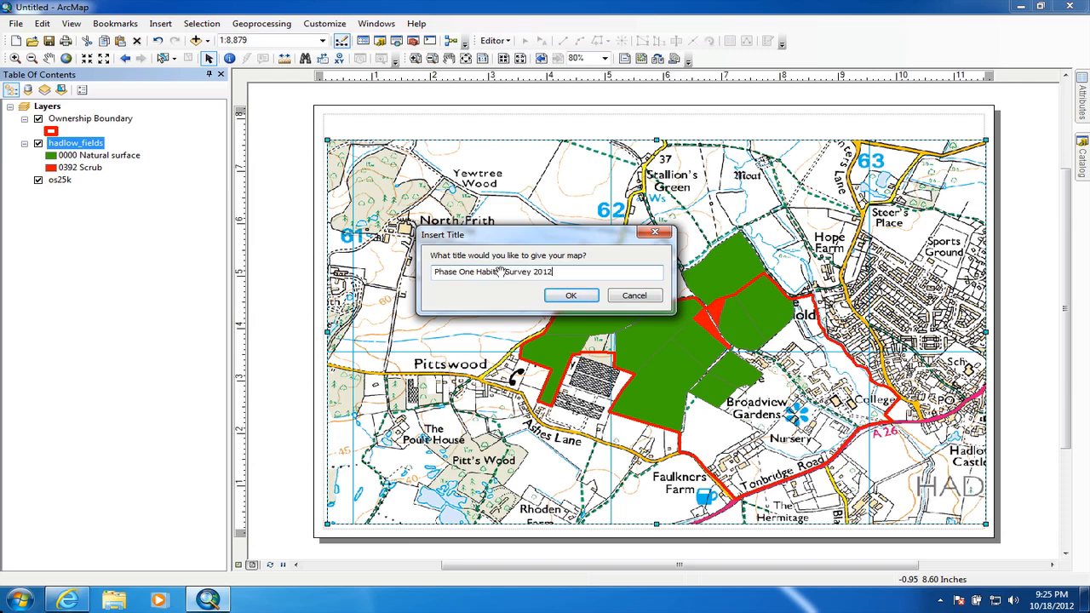
pyautogui.click(572, 295)
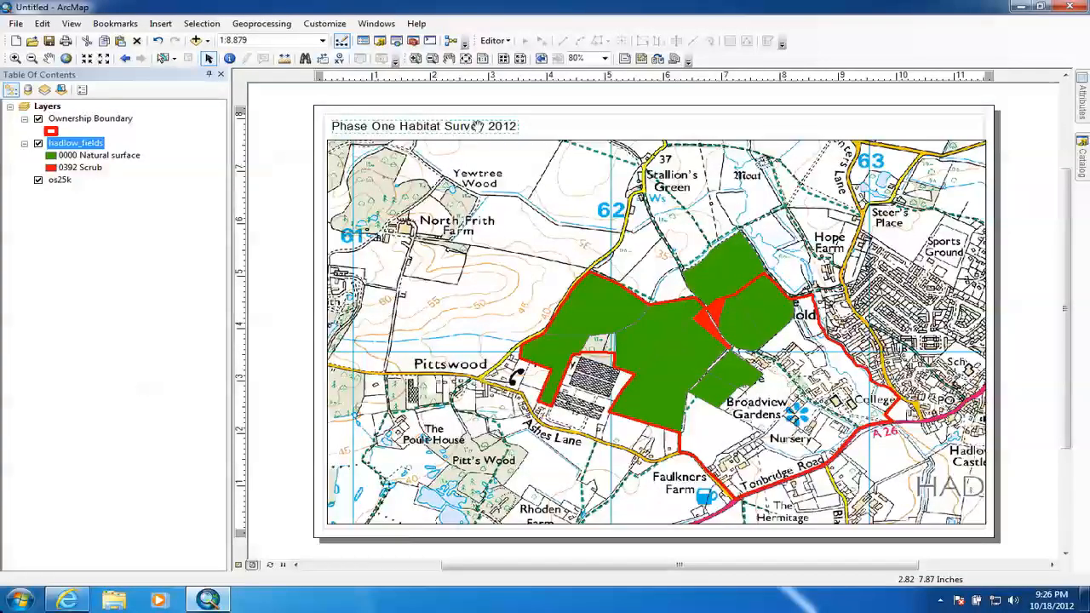
# Review the map title's text properties and its text symbol options.
pyautogui.doubleClick(479, 125)
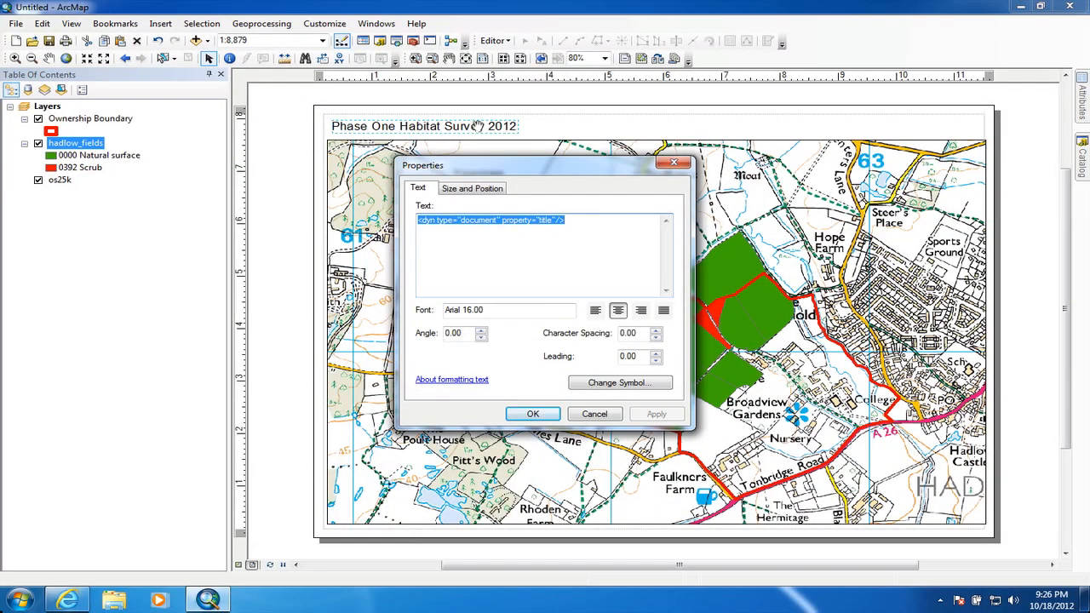
pyautogui.click(624, 381)
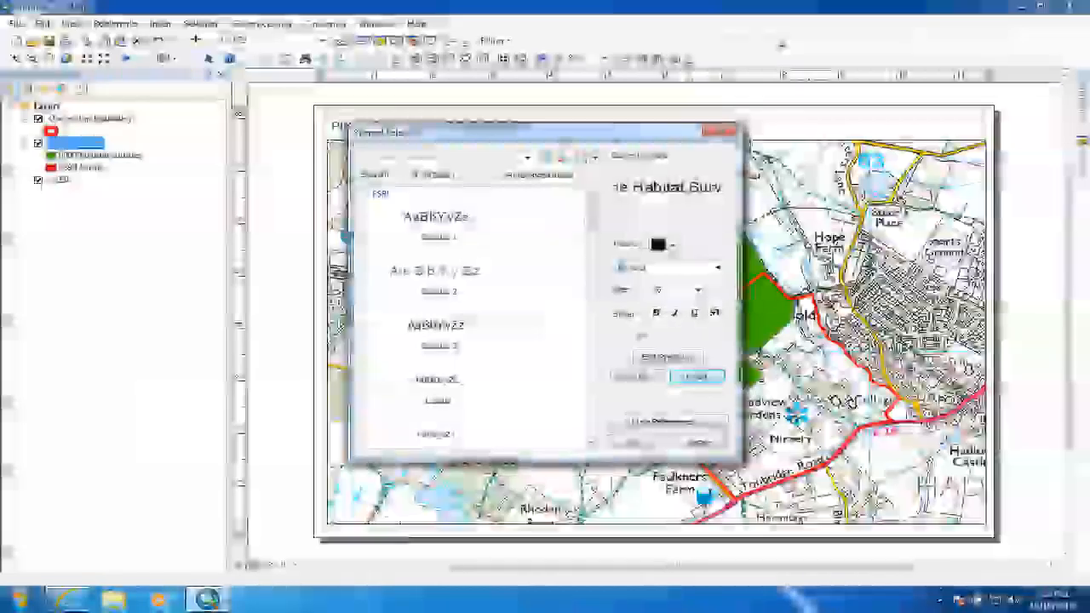
pyautogui.click(632, 441)
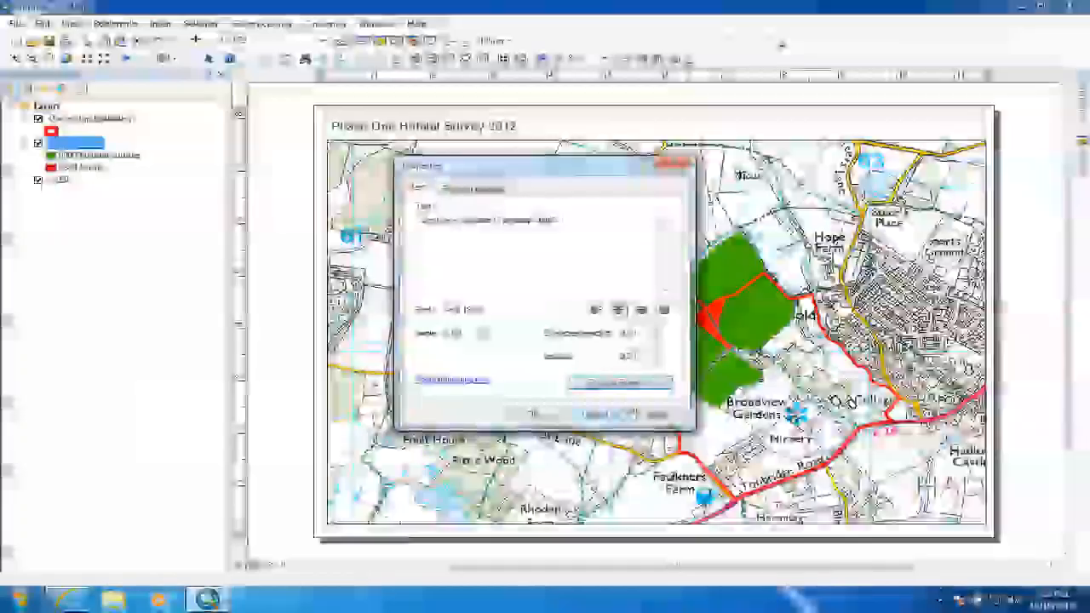
pyautogui.click(554, 414)
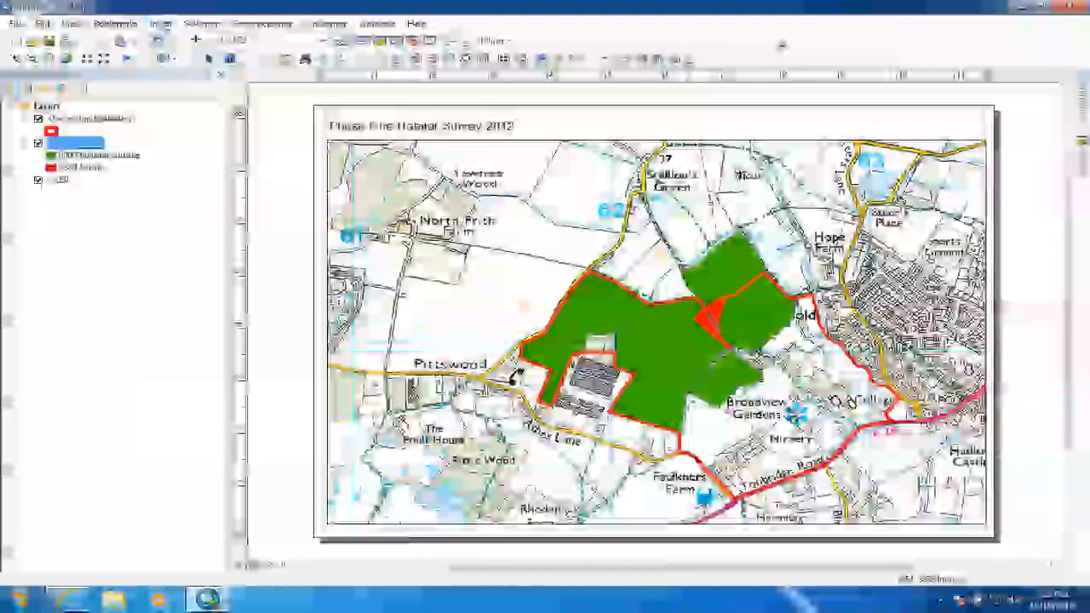
# Insert a north arrow in the ESRI North 3 style on the layout.
pyautogui.click(163, 23)
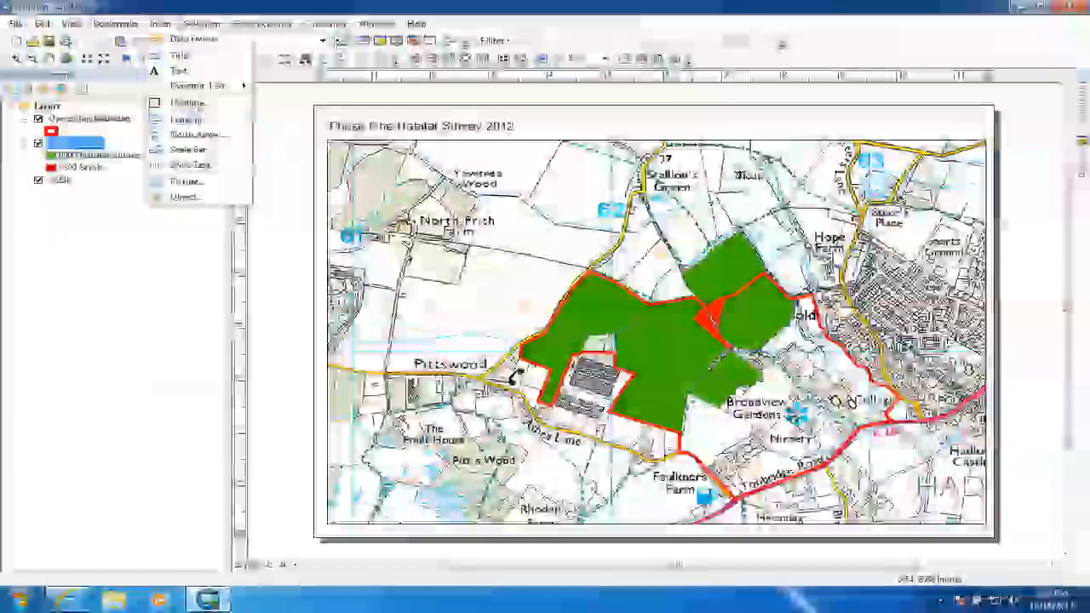
pyautogui.click(197, 135)
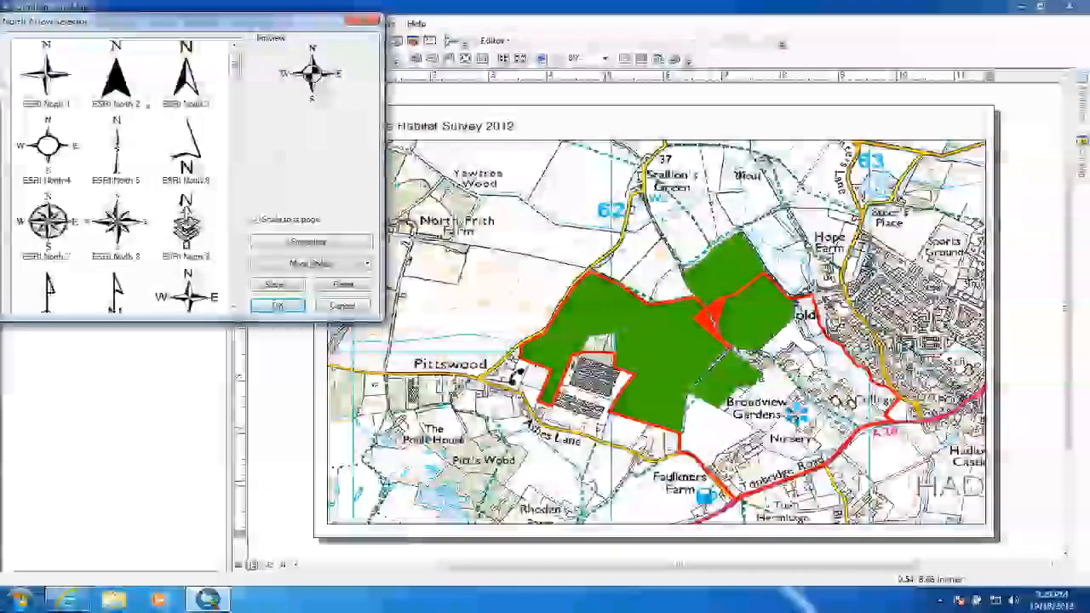
pyautogui.click(186, 75)
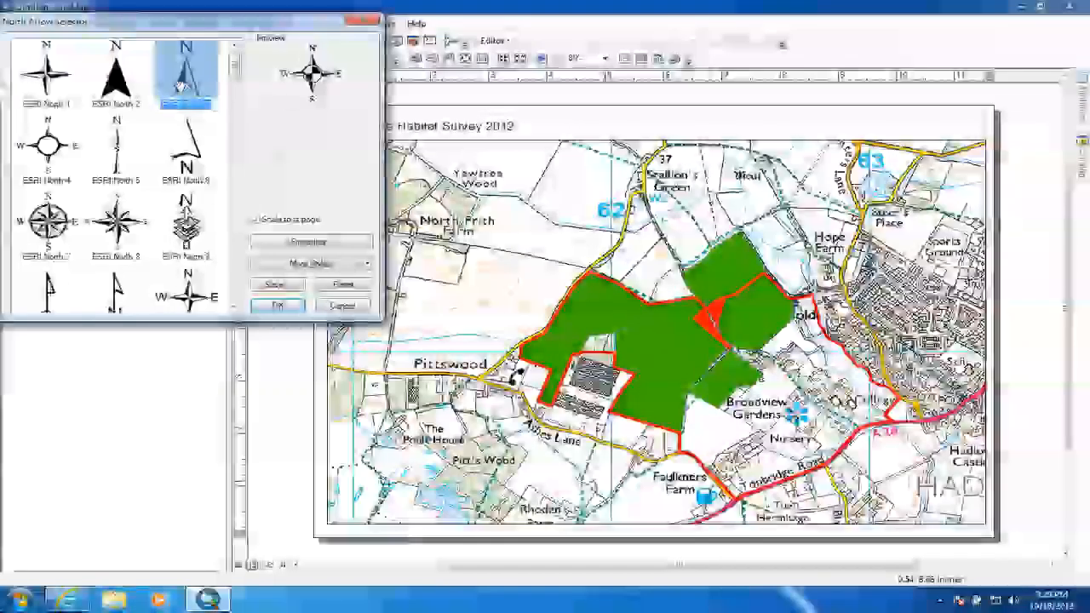
pyautogui.click(276, 304)
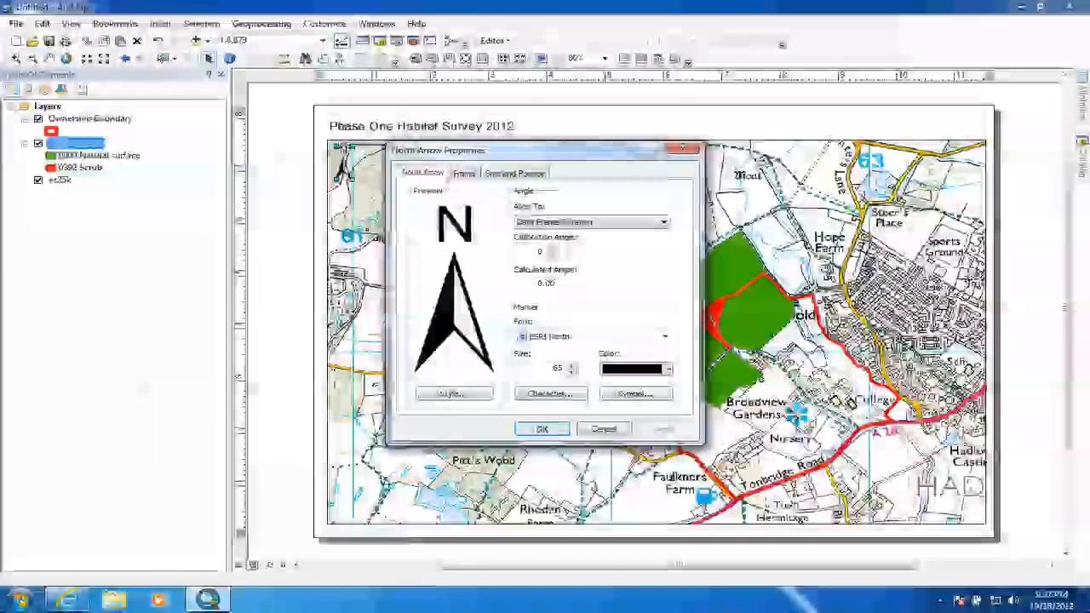
# Give the north arrow a white background fill and apply it.
pyautogui.click(464, 174)
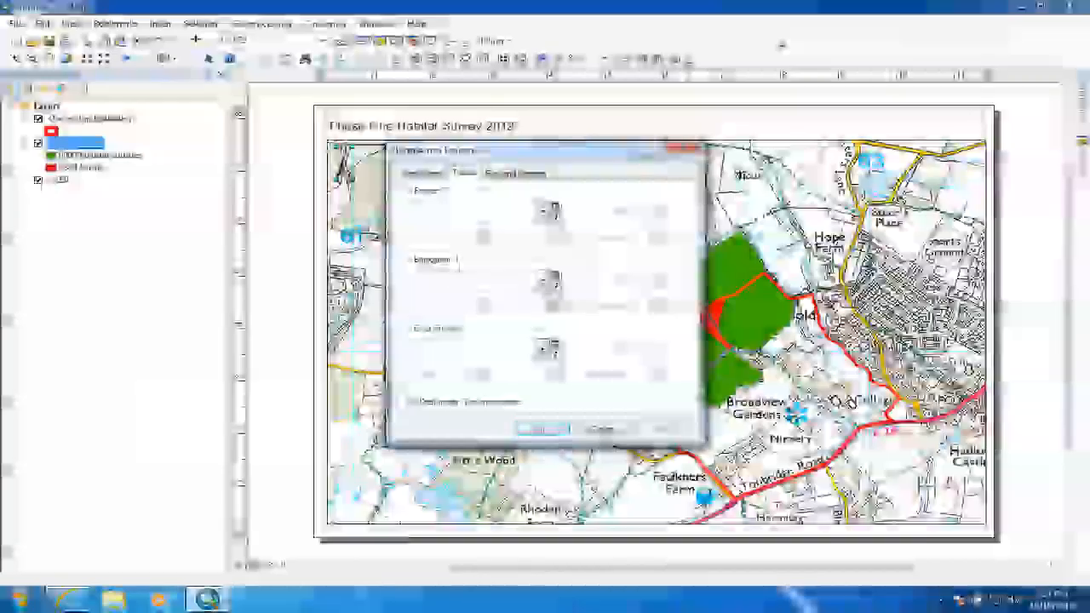
pyautogui.click(542, 281)
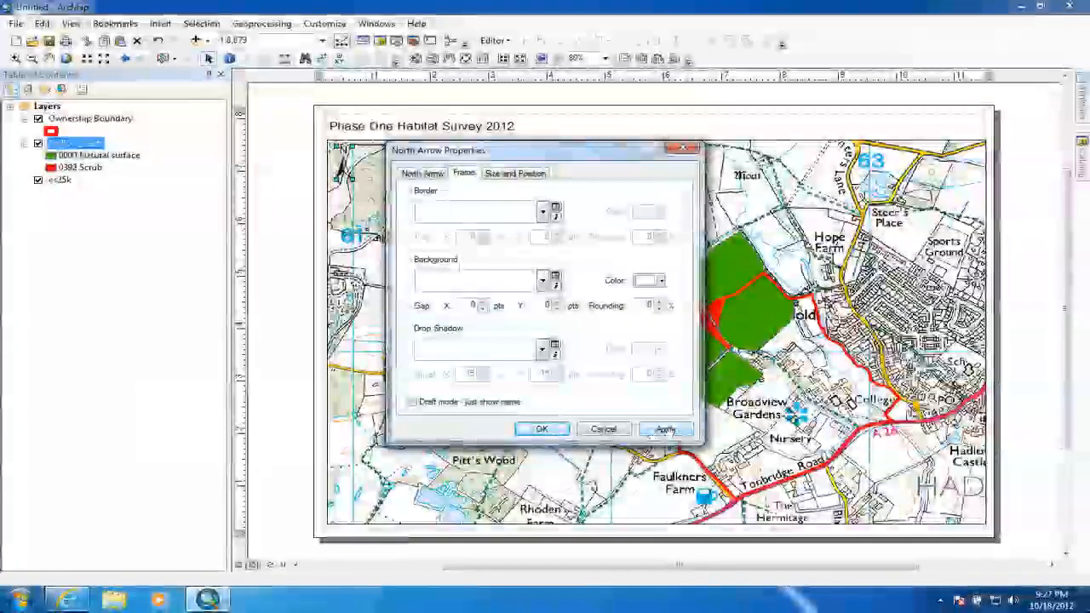
pyautogui.click(665, 430)
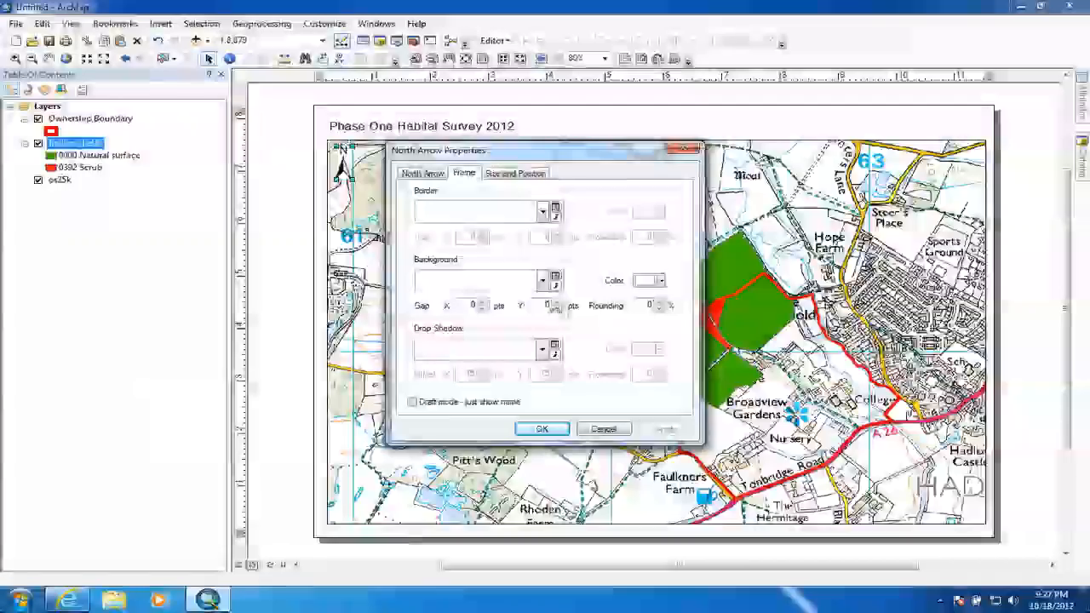
# Set the north arrow's background gap to 5 pts in X and 4 pts in Y and deselect the arrow.
pyautogui.click(482, 302)
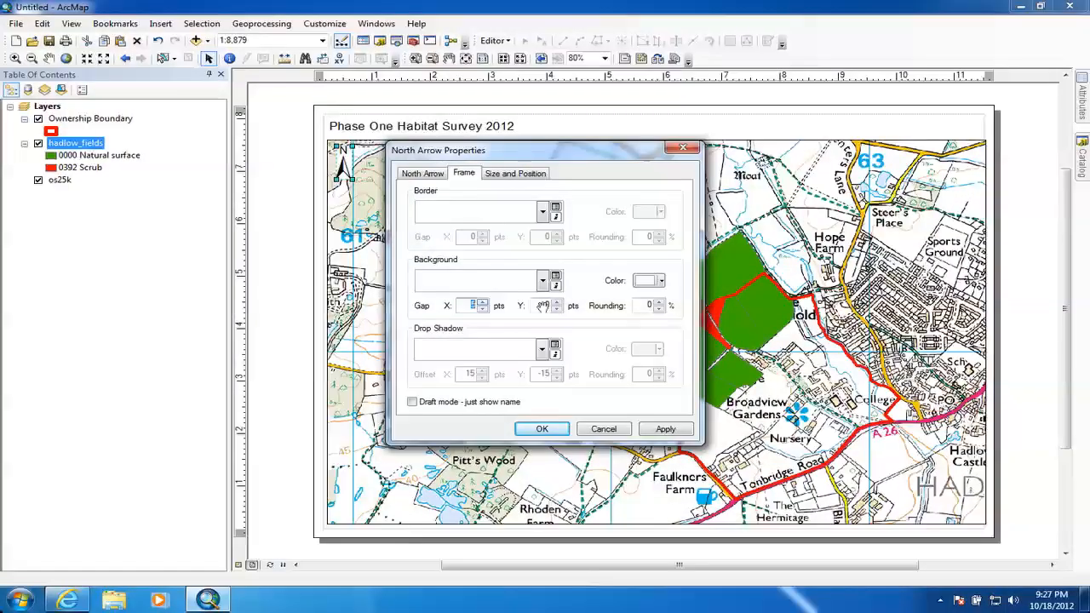
pyautogui.click(556, 302)
pyautogui.click(556, 302)
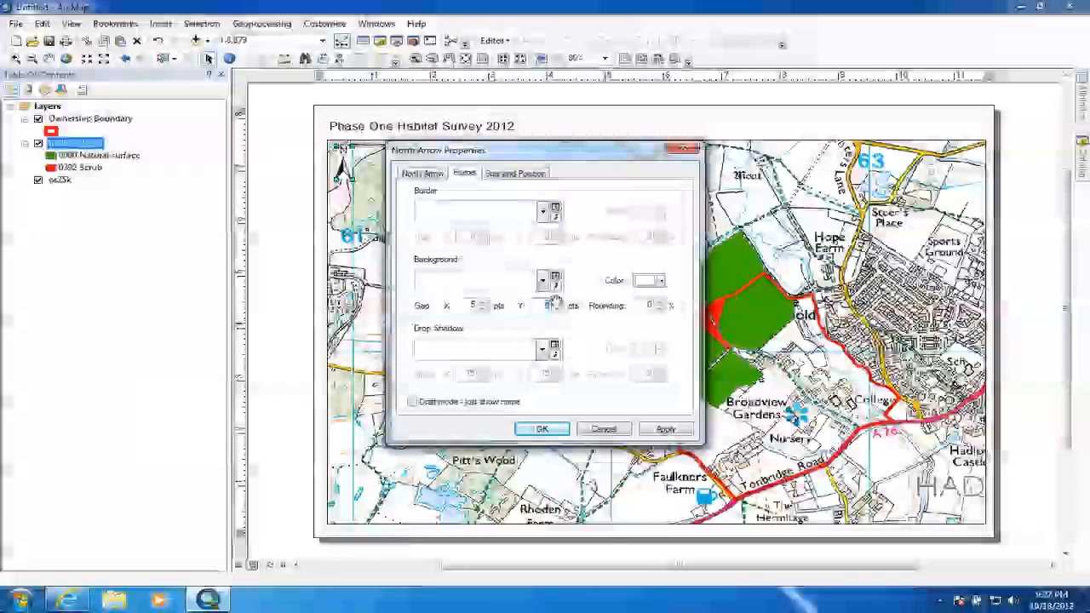
pyautogui.click(555, 302)
pyautogui.click(556, 302)
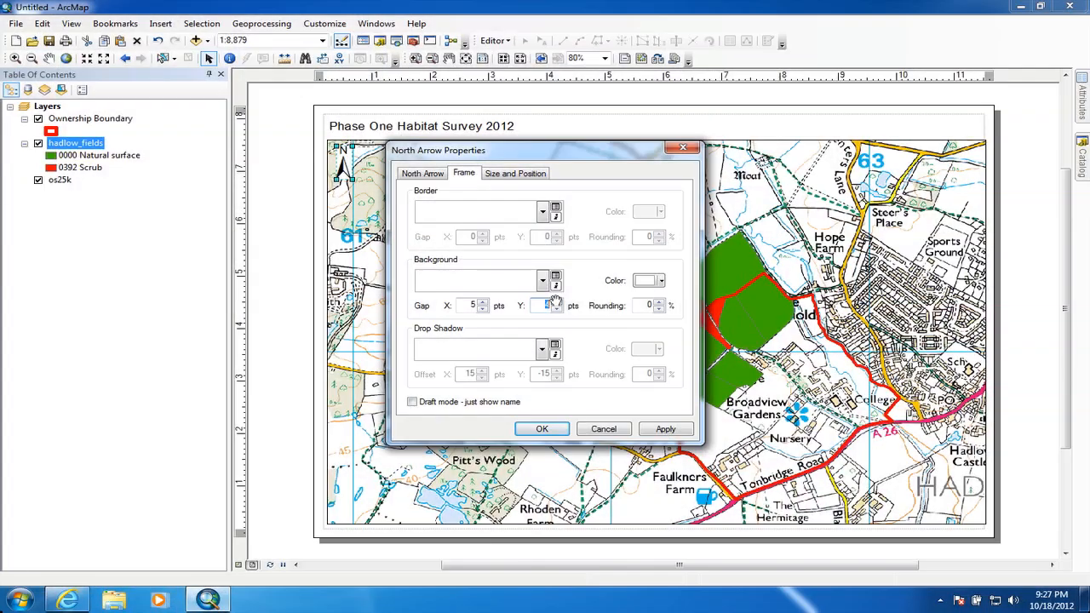
pyautogui.click(656, 428)
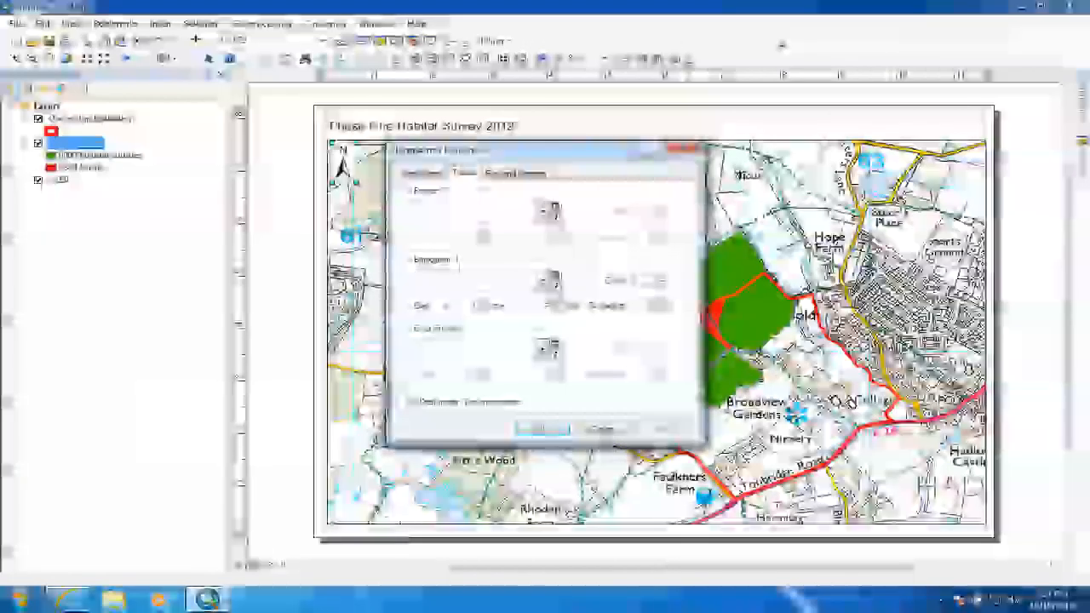
pyautogui.click(541, 428)
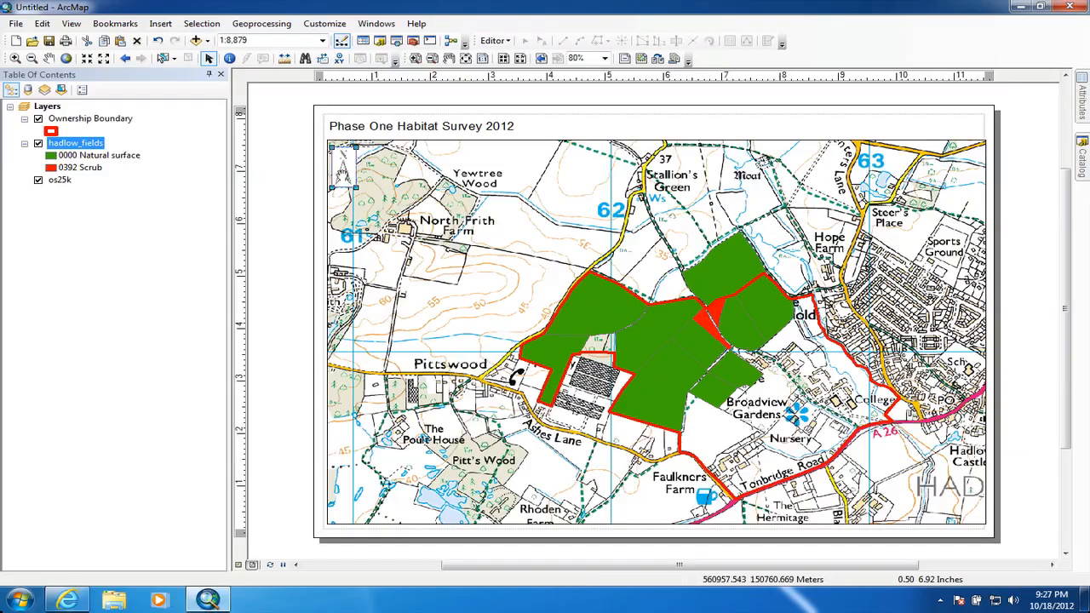
pyautogui.click(286, 192)
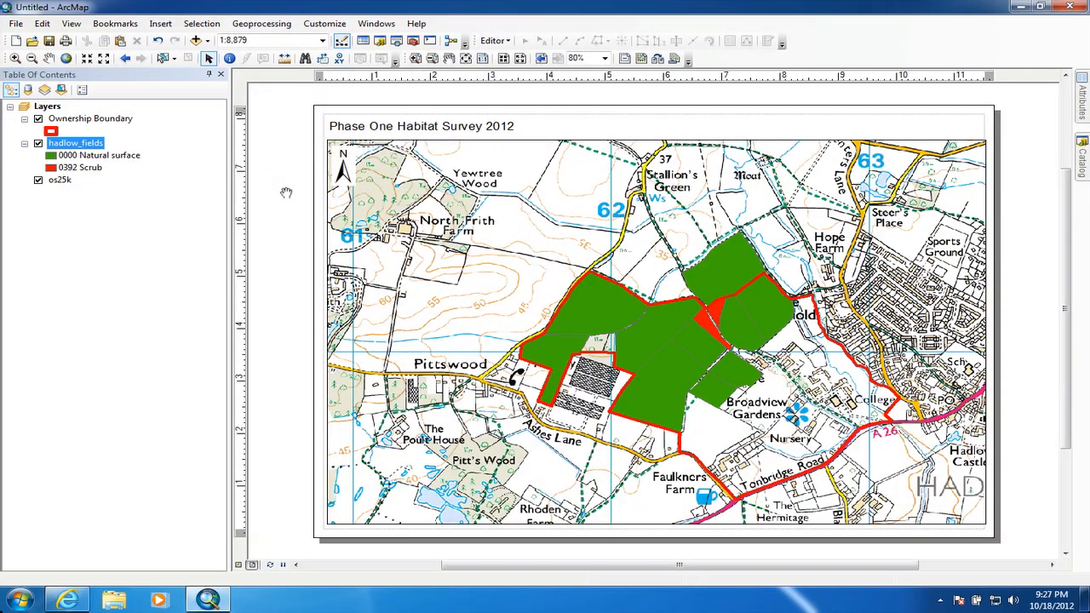
# Insert a scale bar in the Double Alternating Scale Bar 1 style on the layout.
pyautogui.click(161, 23)
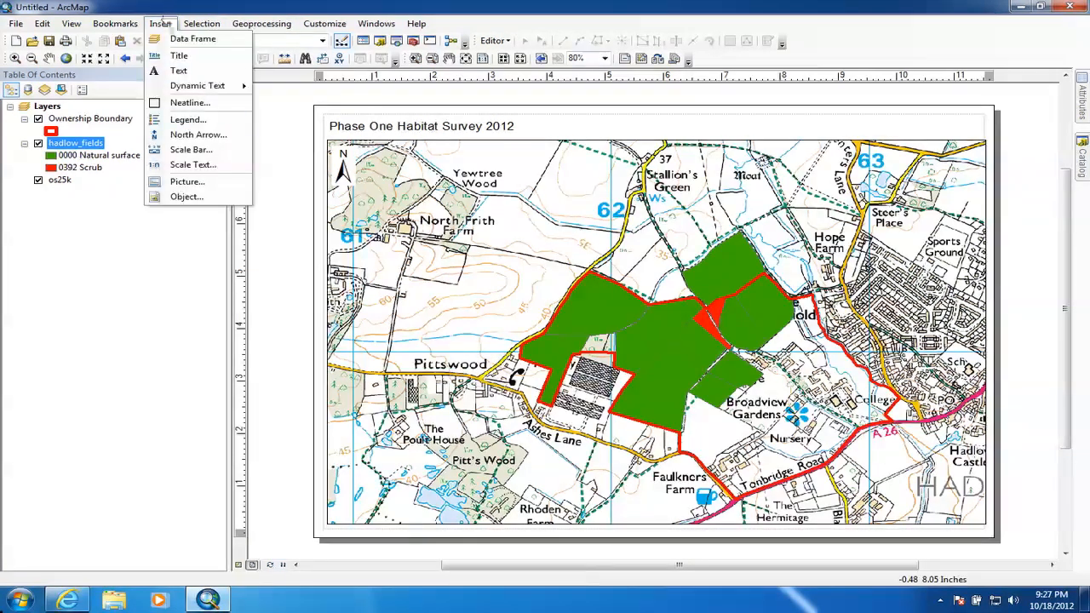
pyautogui.click(189, 149)
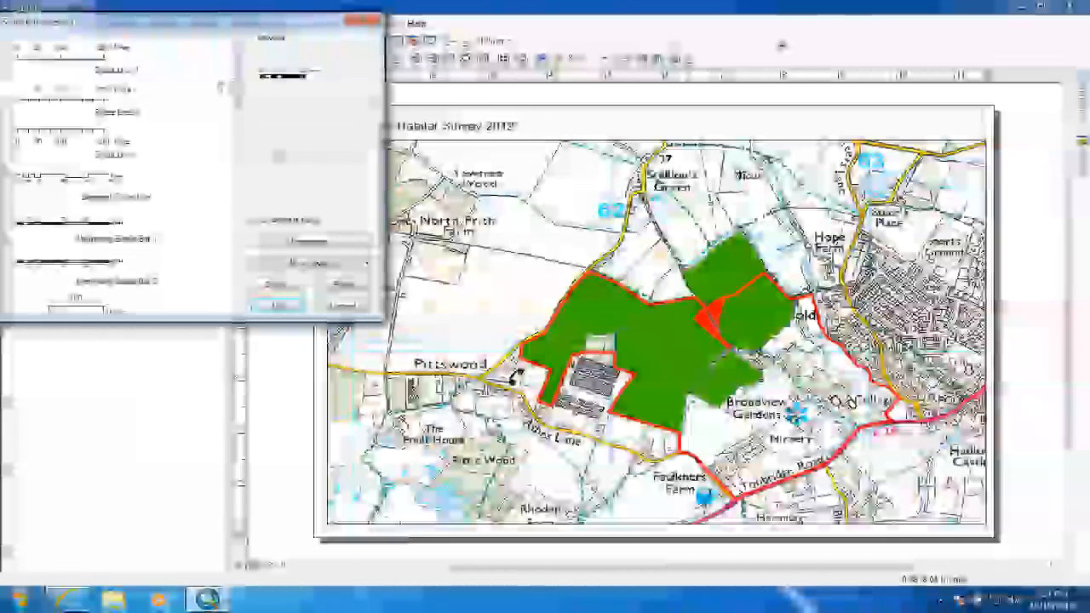
pyautogui.moveTo(231, 85); pyautogui.dragTo(234, 136)
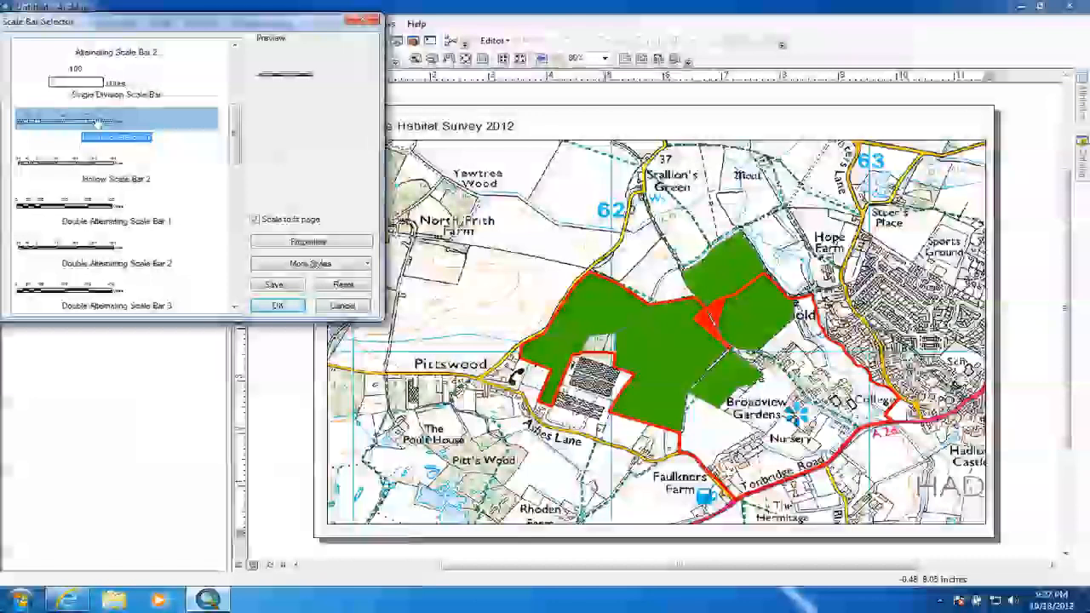
pyautogui.click(85, 202)
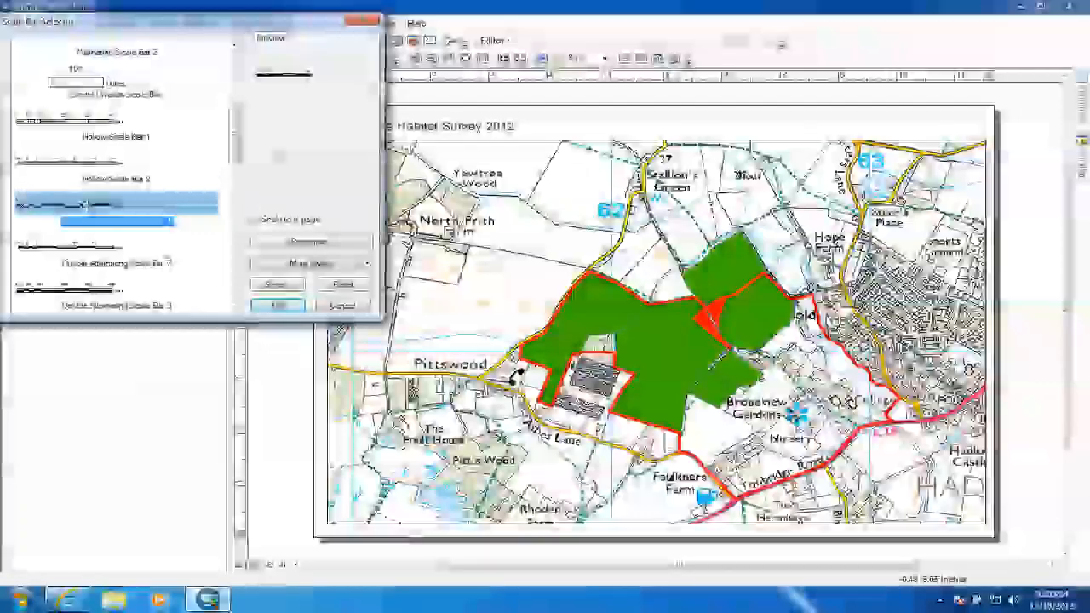
pyautogui.click(313, 241)
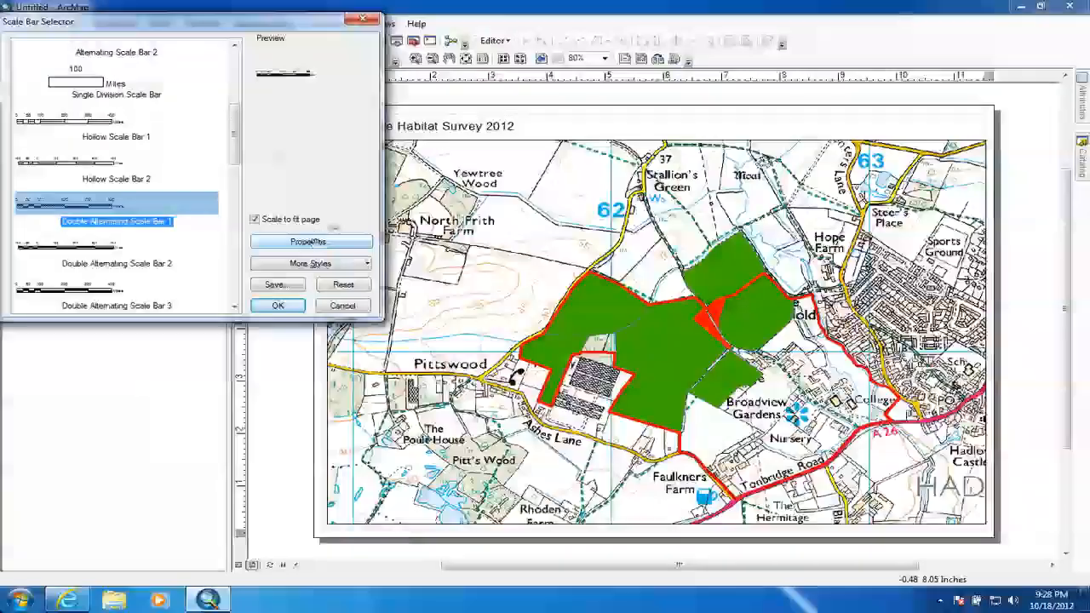
pyautogui.click(277, 305)
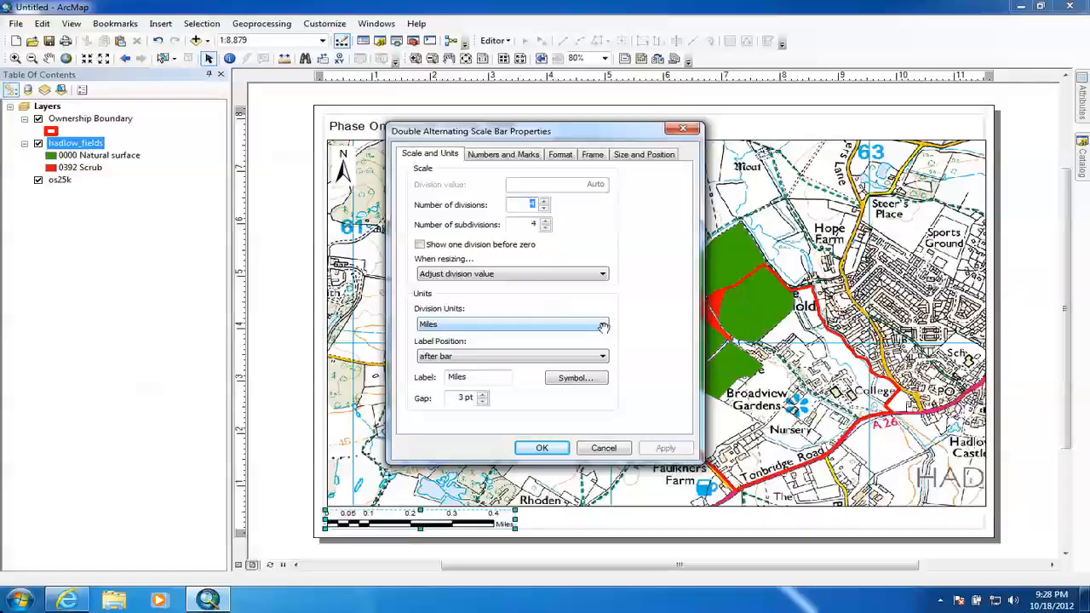
# Change the scale bar's division units to Meters and apply the properties.
pyautogui.click(602, 324)
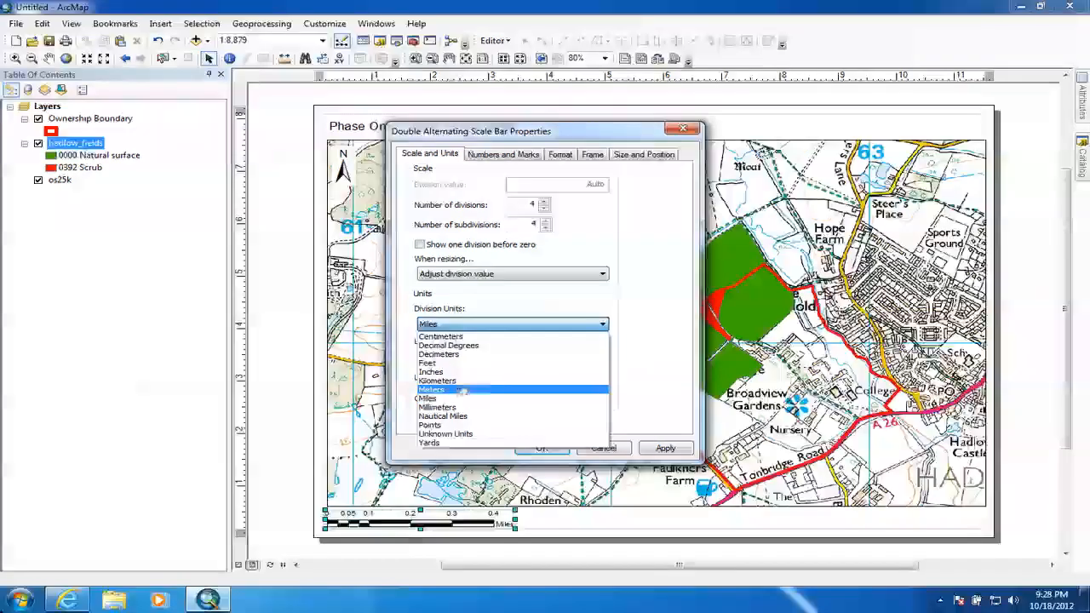
pyautogui.click(495, 389)
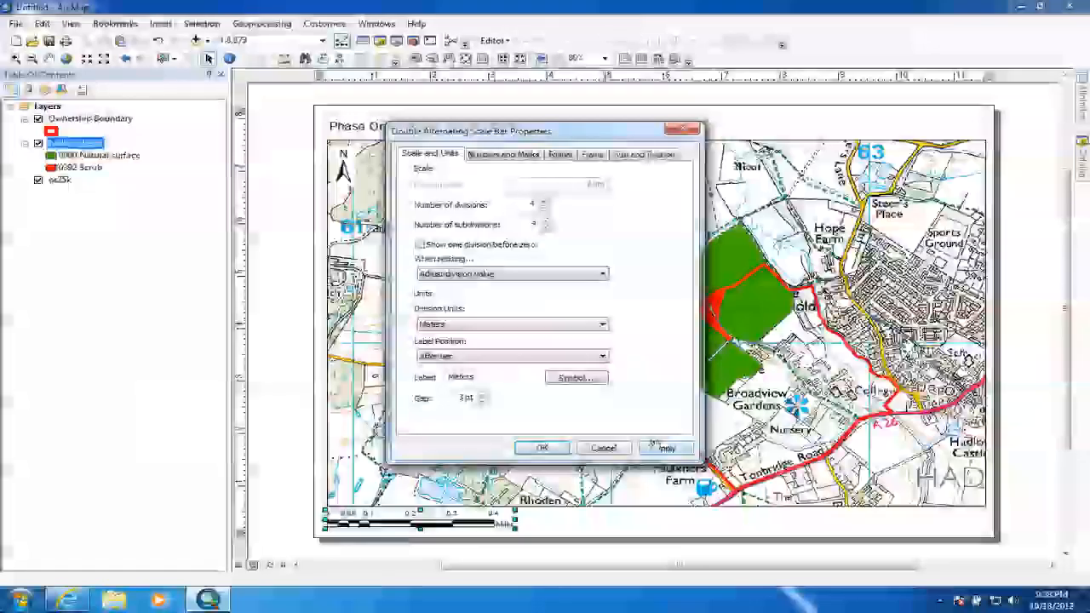
pyautogui.click(649, 446)
pyautogui.click(524, 448)
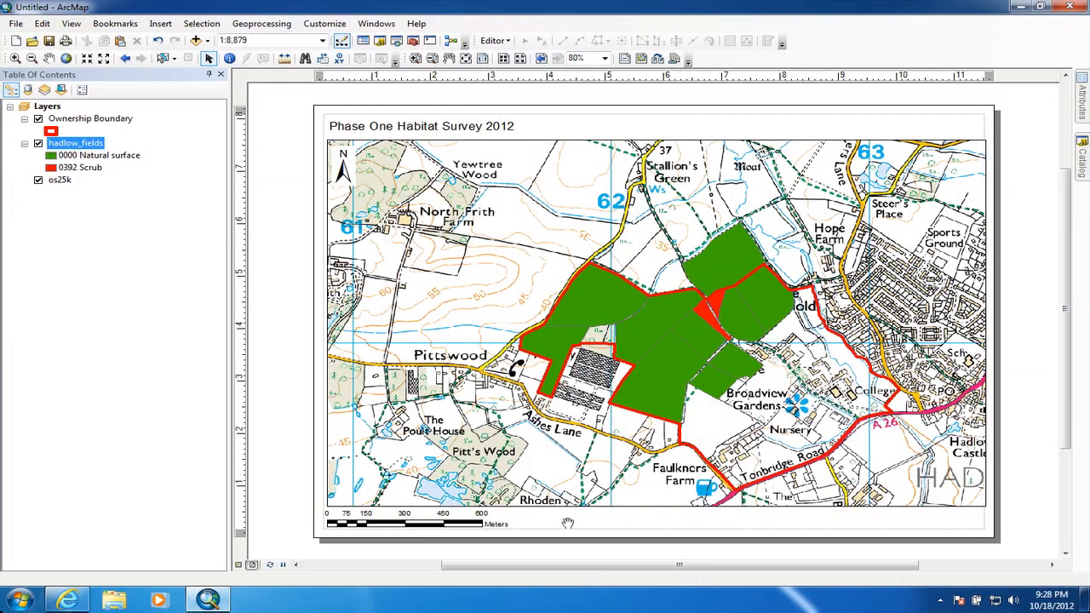
# Start a legend containing Ownership Boundary and hadlow_fields, leave out os25k, and title it "Key".
pyautogui.click(160, 24)
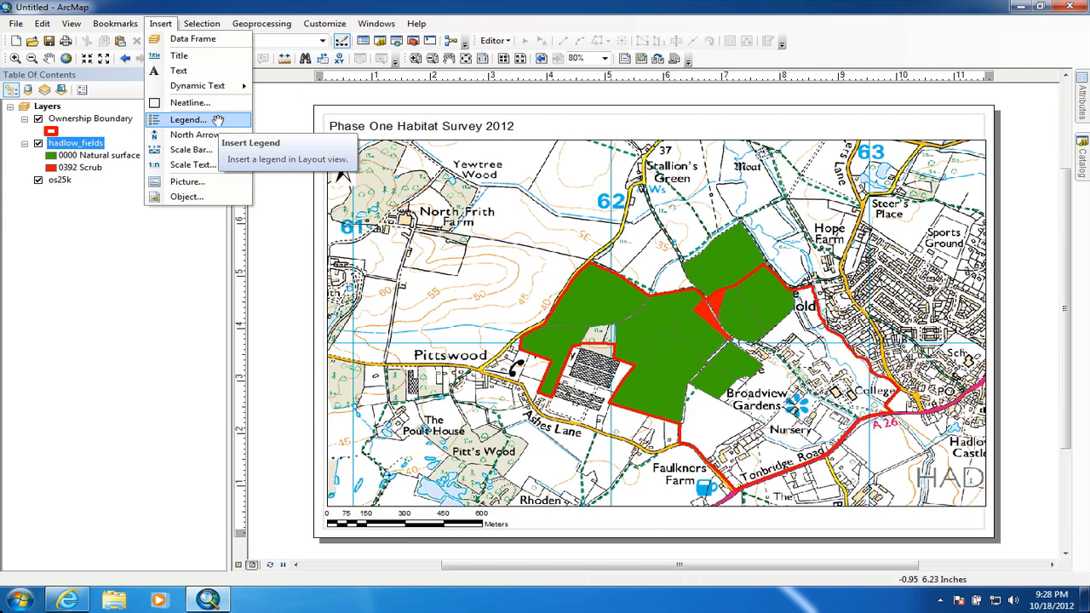
pyautogui.click(204, 120)
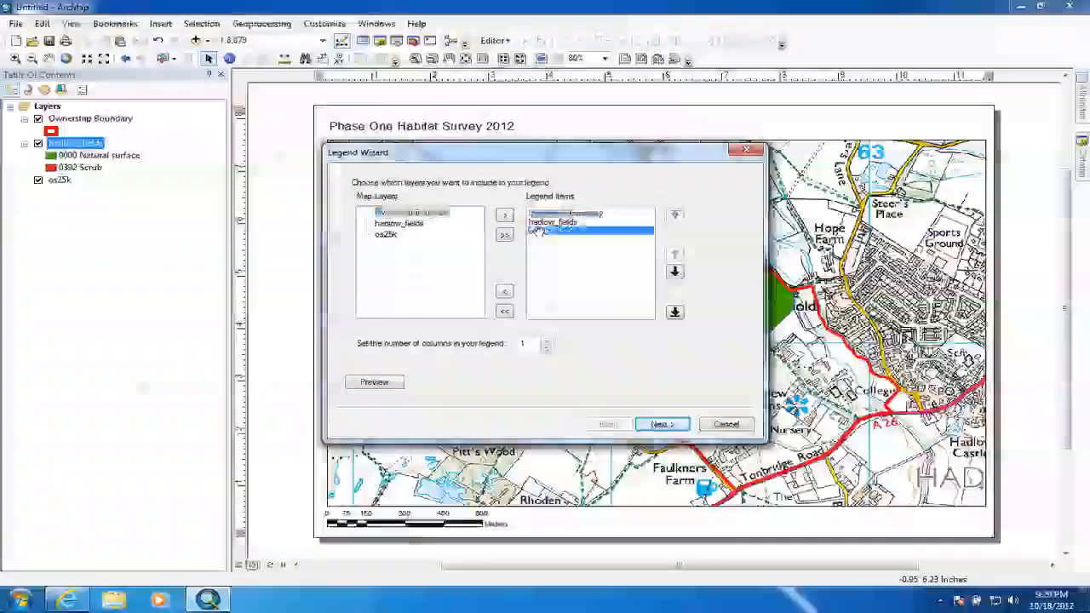
pyautogui.click(538, 231)
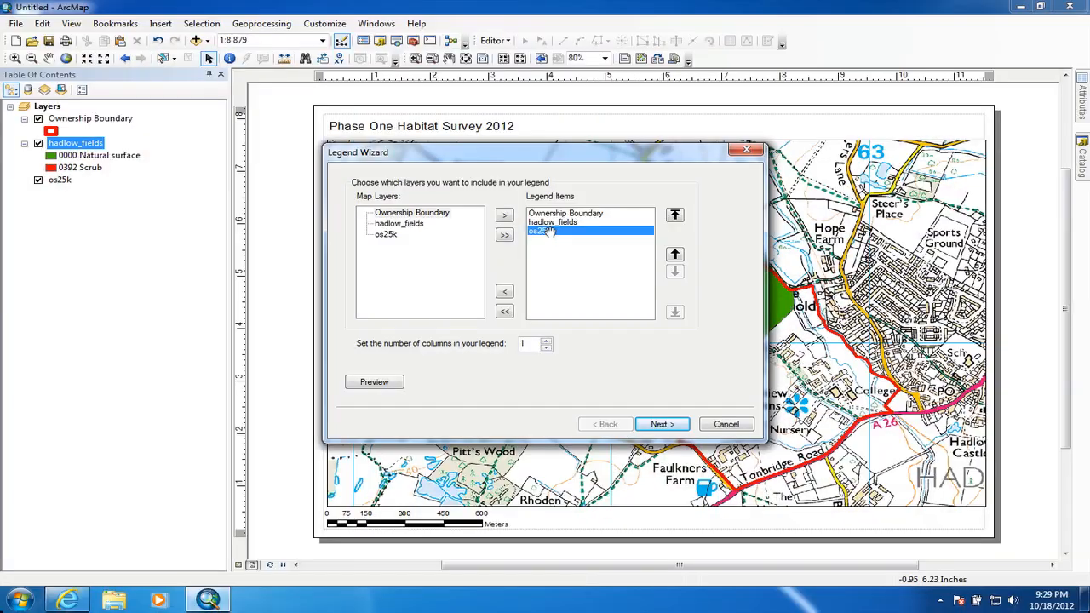
pyautogui.click(504, 291)
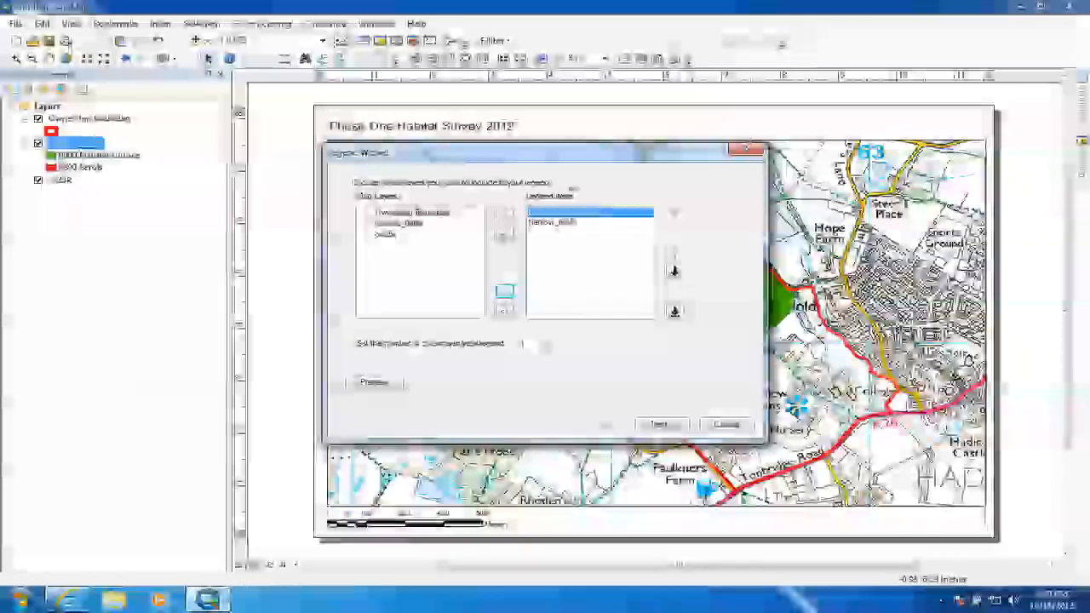
pyautogui.click(661, 423)
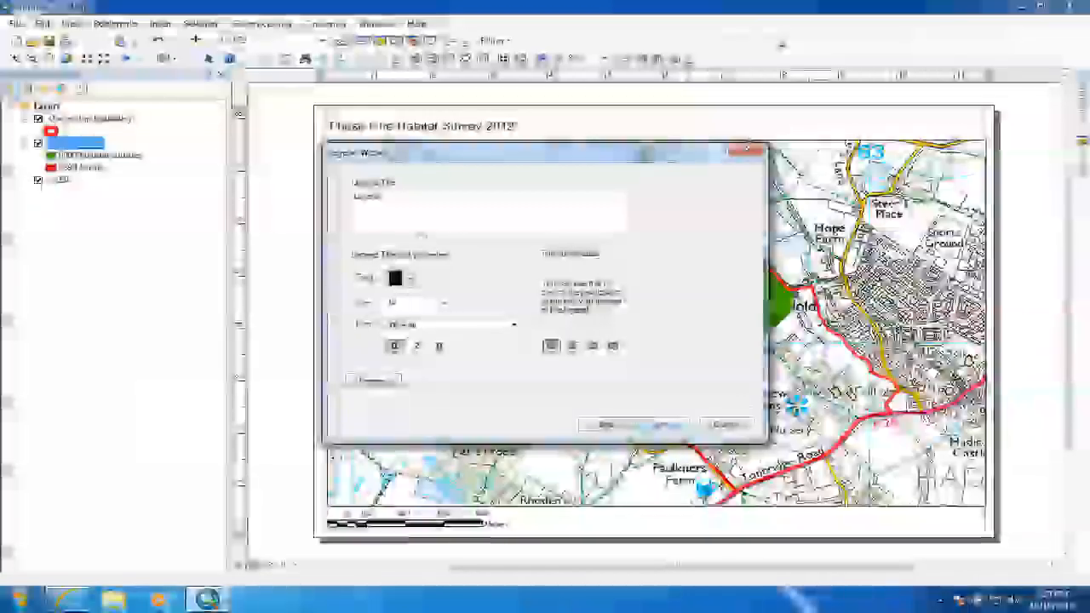
pyautogui.moveTo(392, 200); pyautogui.dragTo(339, 196)
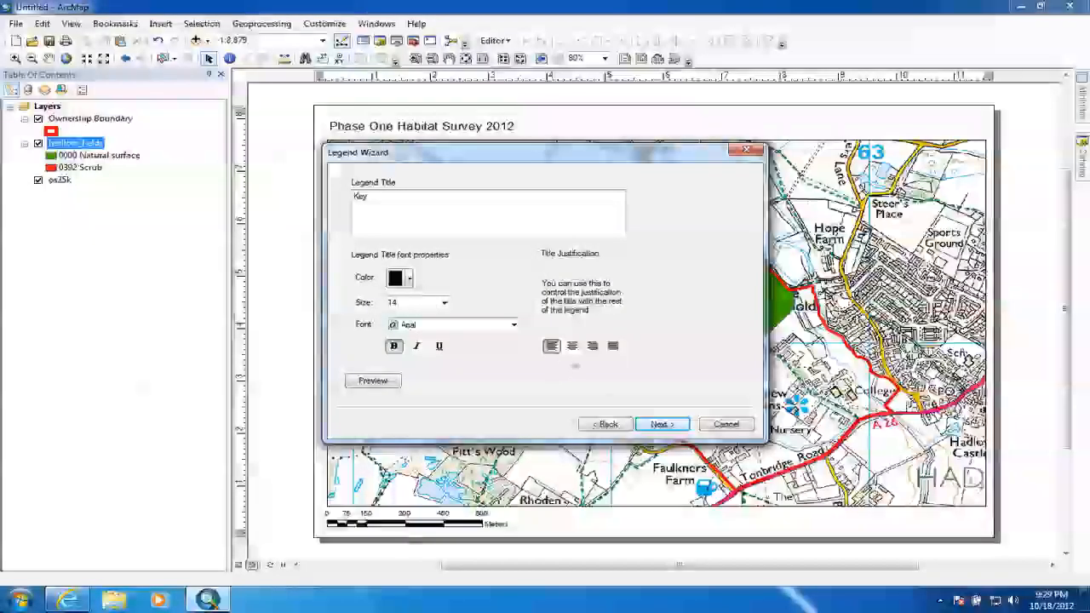
pyautogui.click(655, 423)
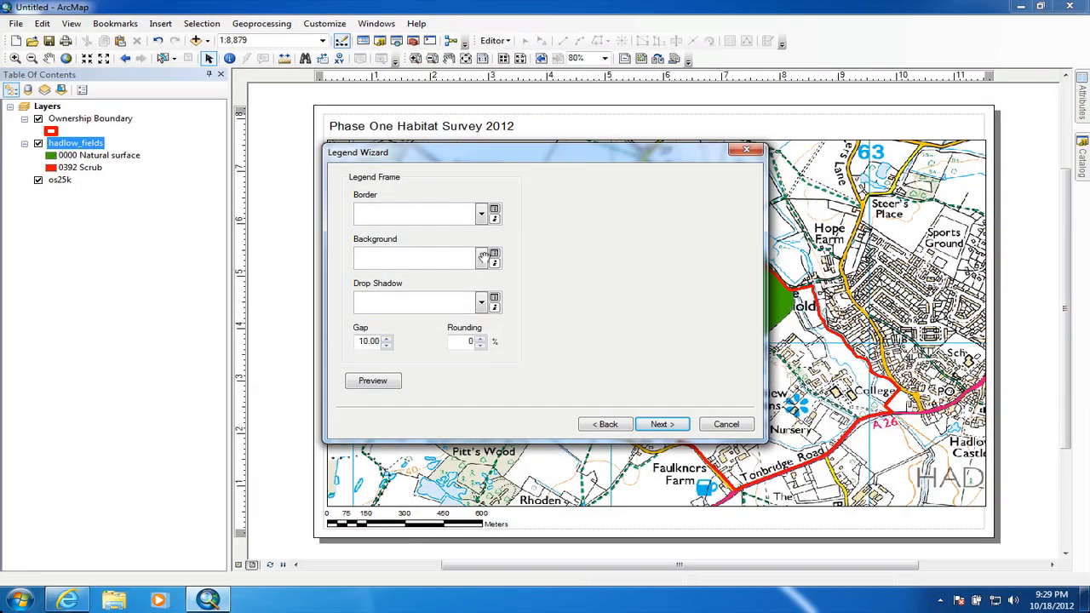
# Give the legend a White background, finish it with default patches and spacing, and place it in the map's lower-right corner.
pyautogui.click(480, 258)
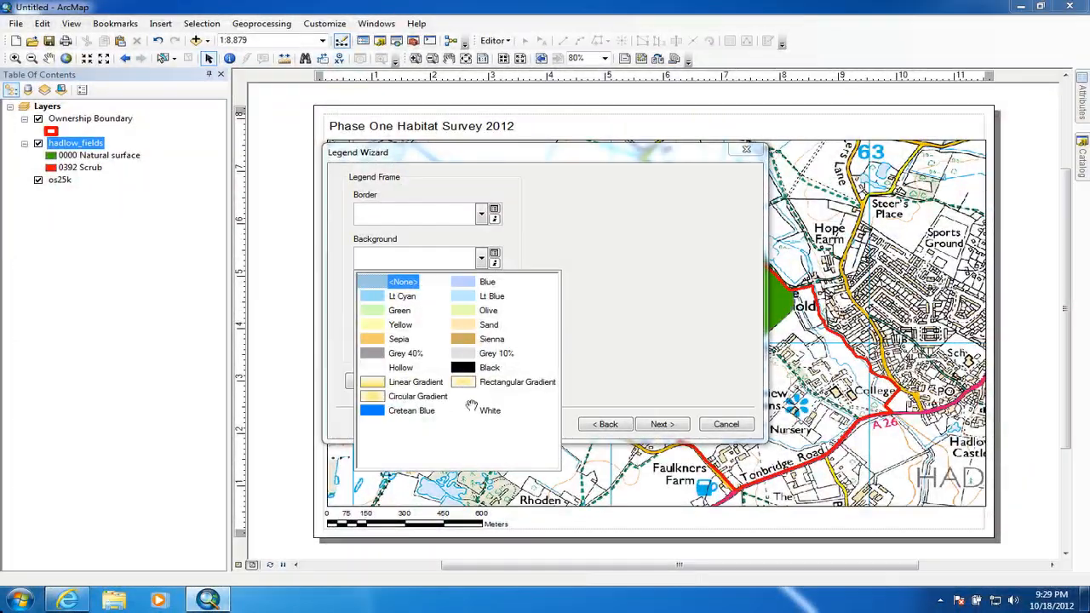
pyautogui.click(467, 410)
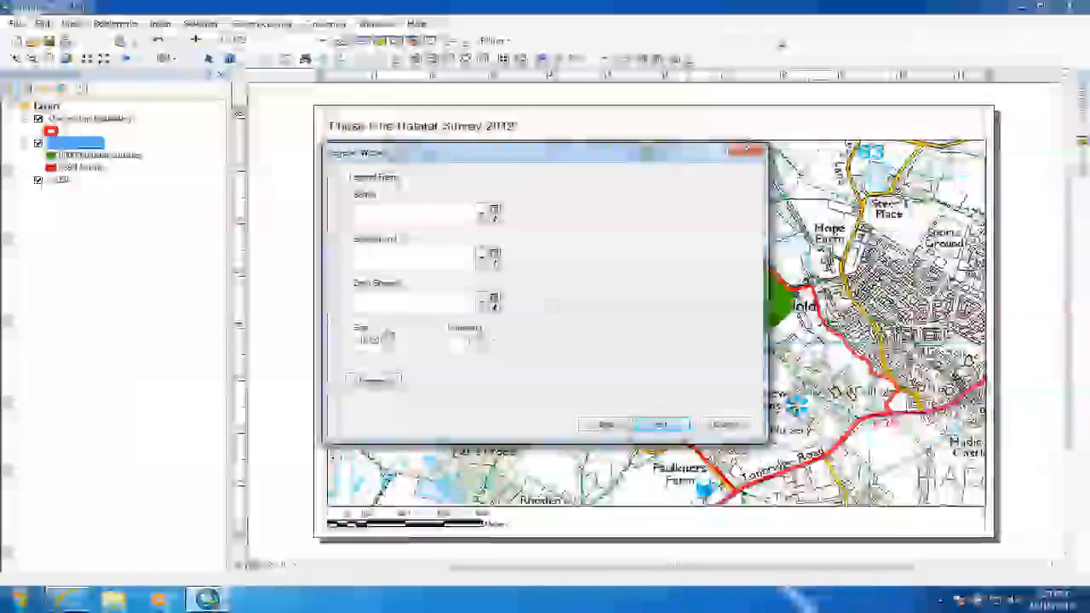
pyautogui.click(663, 424)
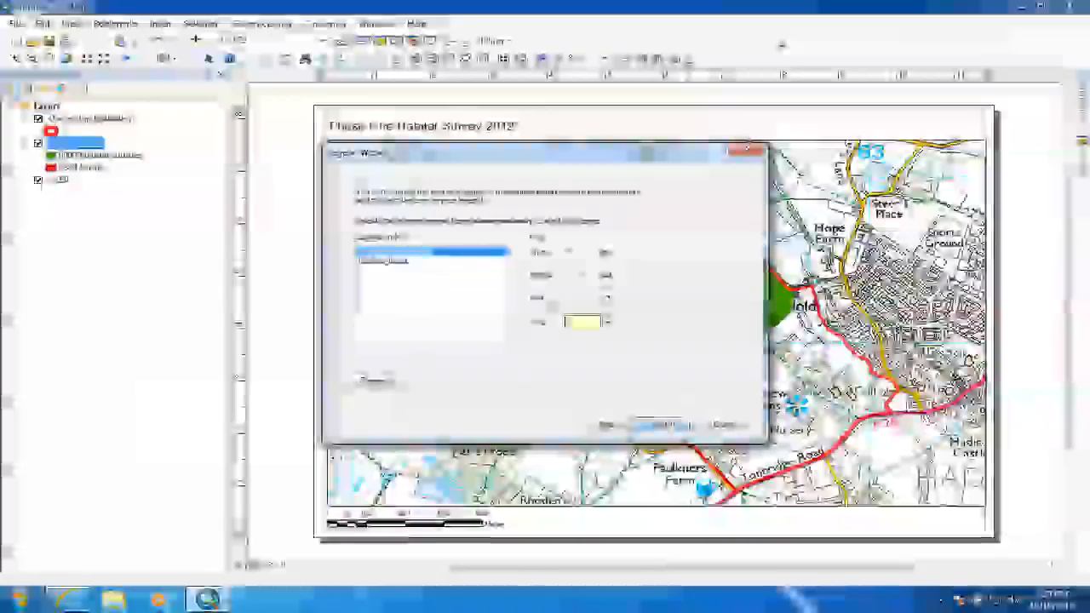
pyautogui.click(663, 424)
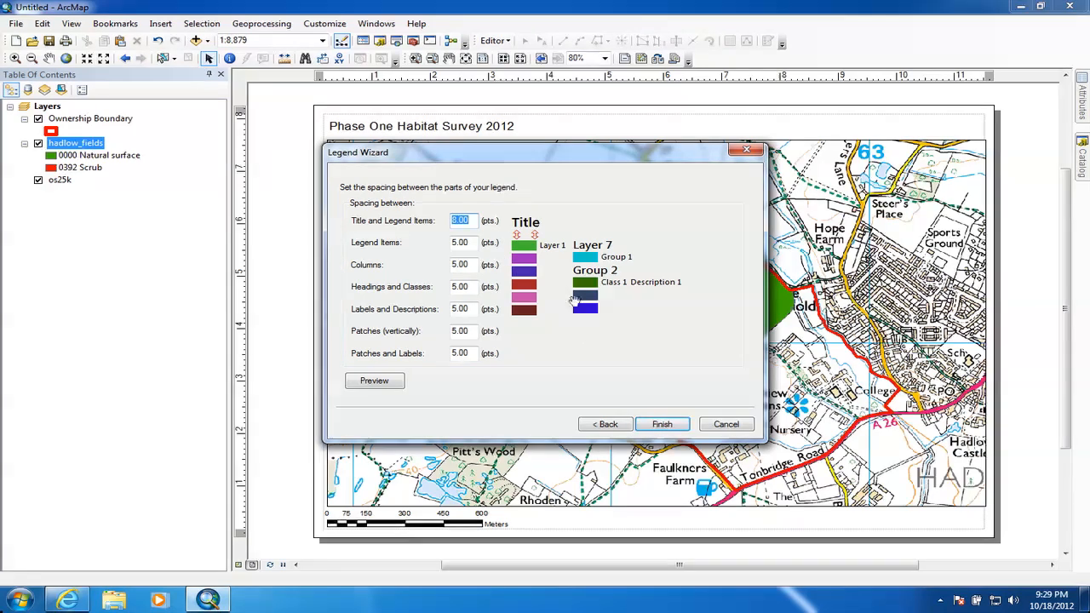
pyautogui.click(677, 424)
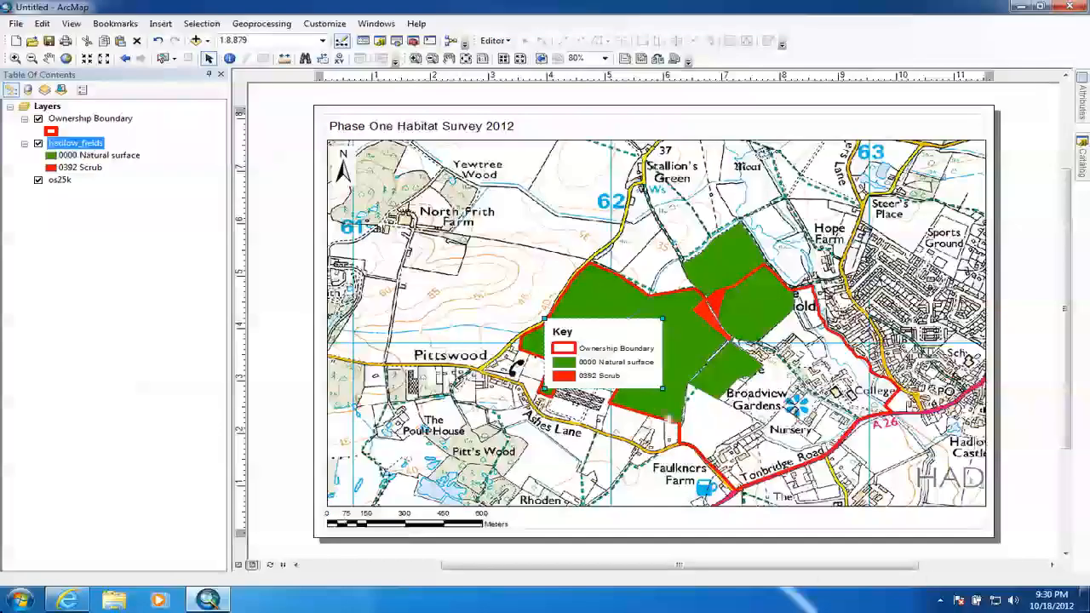
pyautogui.moveTo(608, 355); pyautogui.dragTo(912, 470)
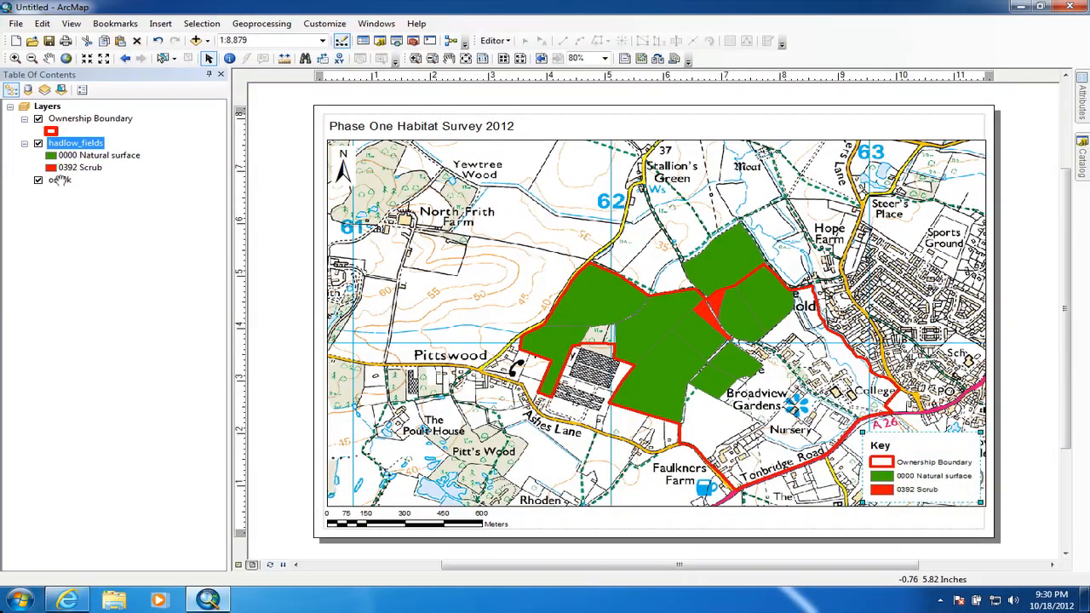
# Set the display transparency of the os25k base map layer to 30% and apply it.
pyautogui.doubleClick(60, 179)
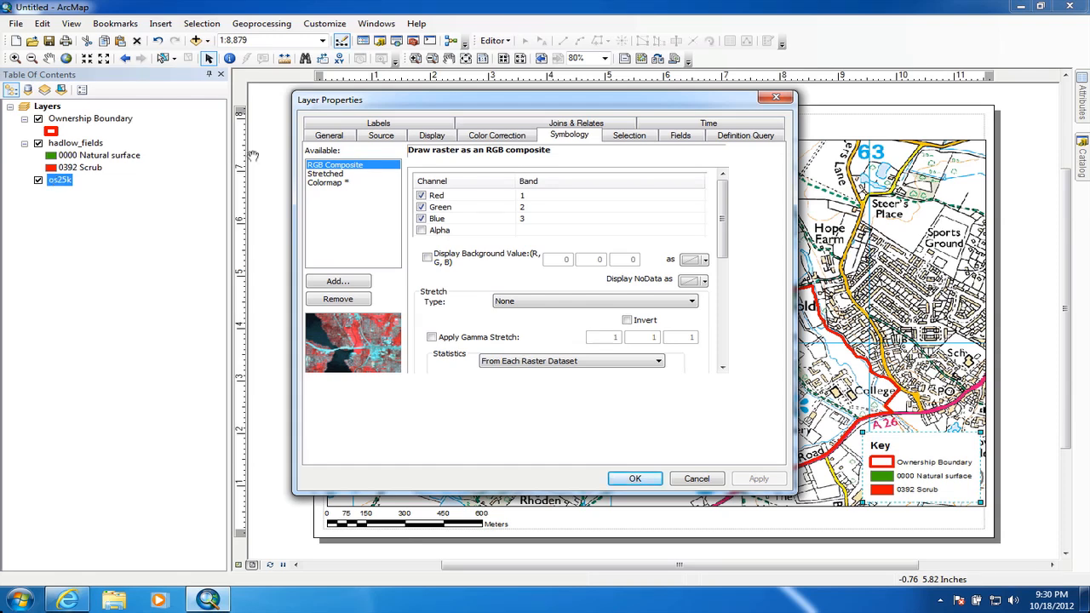
pyautogui.click(432, 137)
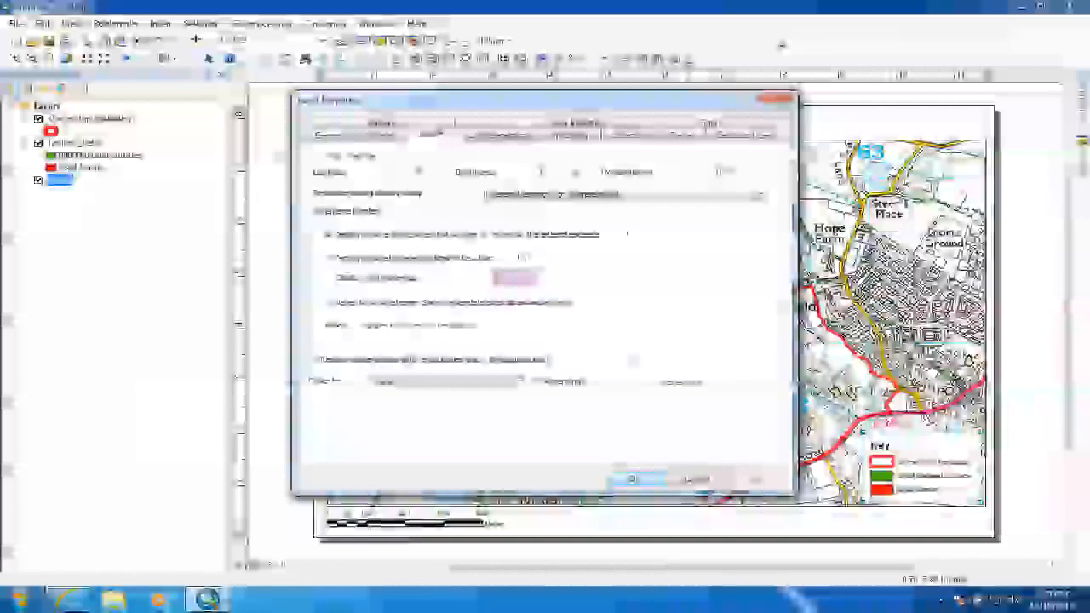
pyautogui.doubleClick(718, 171)
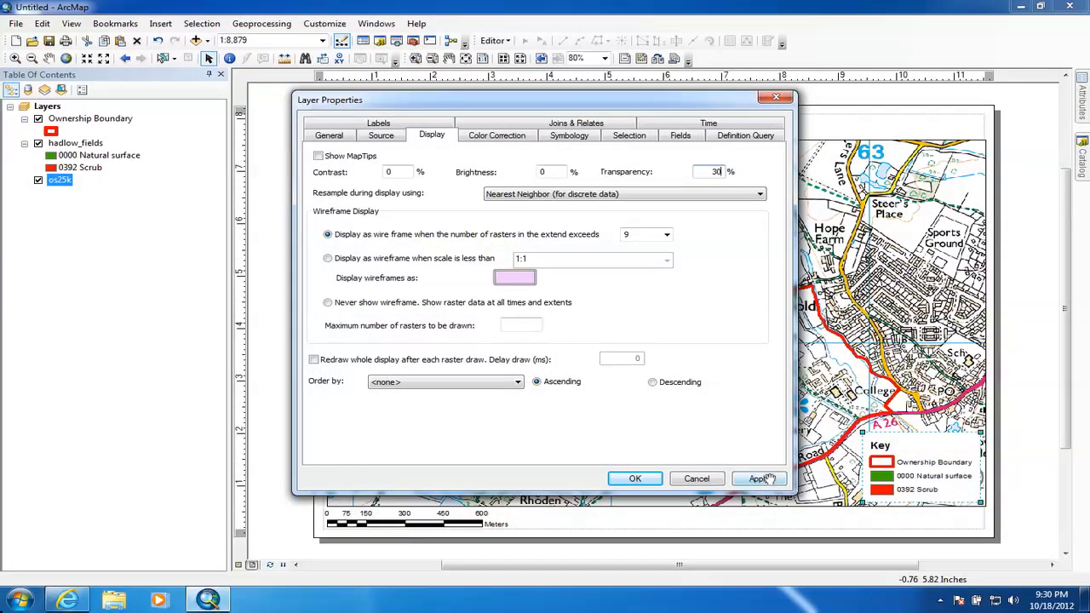
pyautogui.click(760, 478)
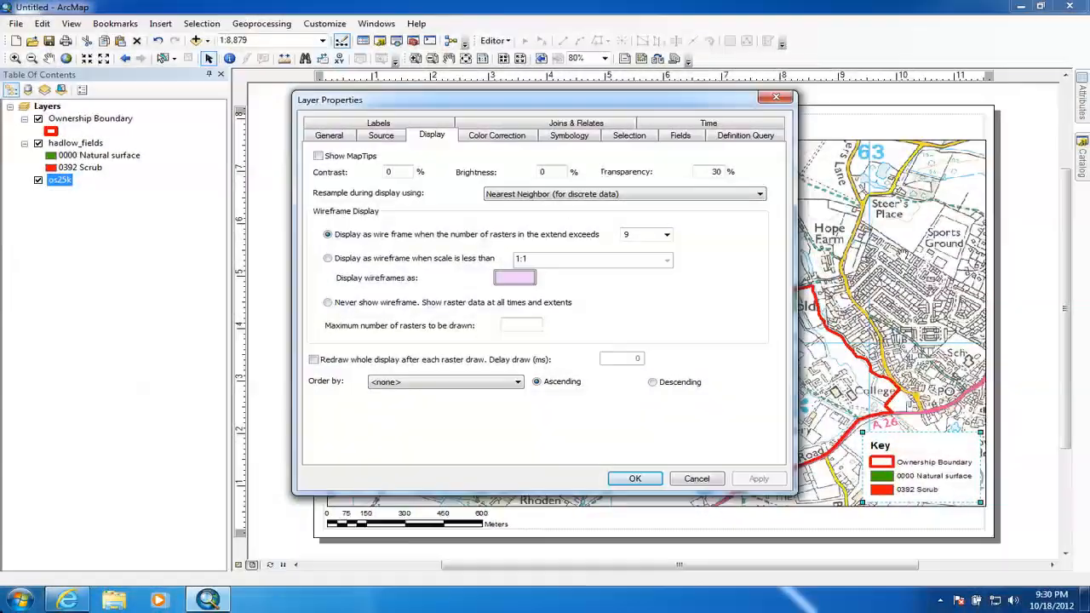
# Close the os25k properties and set the display transparency of the hadlow_fields layer to 40%.
pyautogui.click(637, 479)
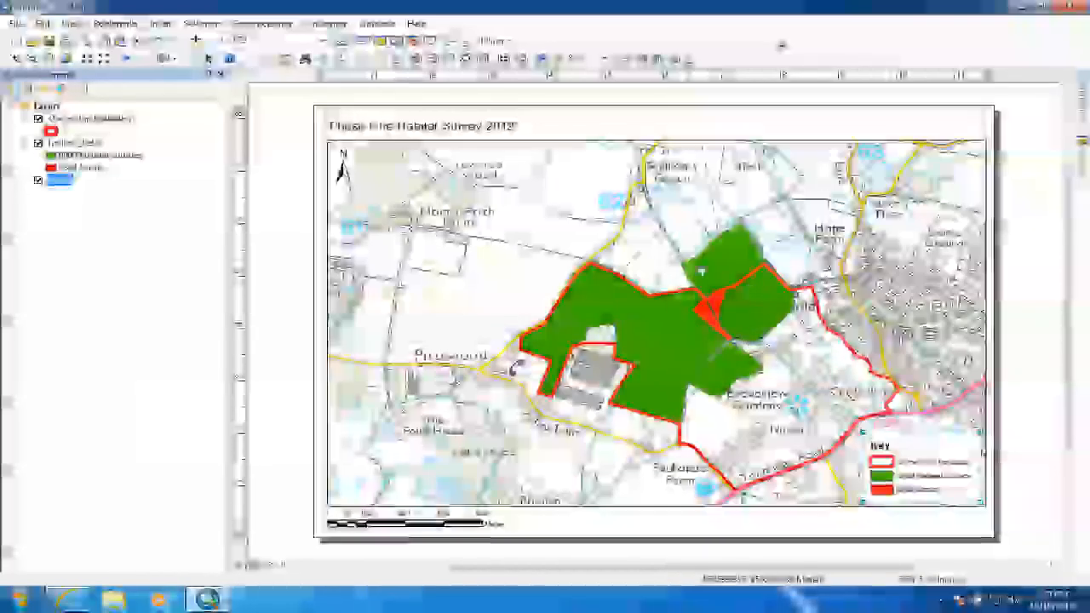
pyautogui.doubleClick(75, 142)
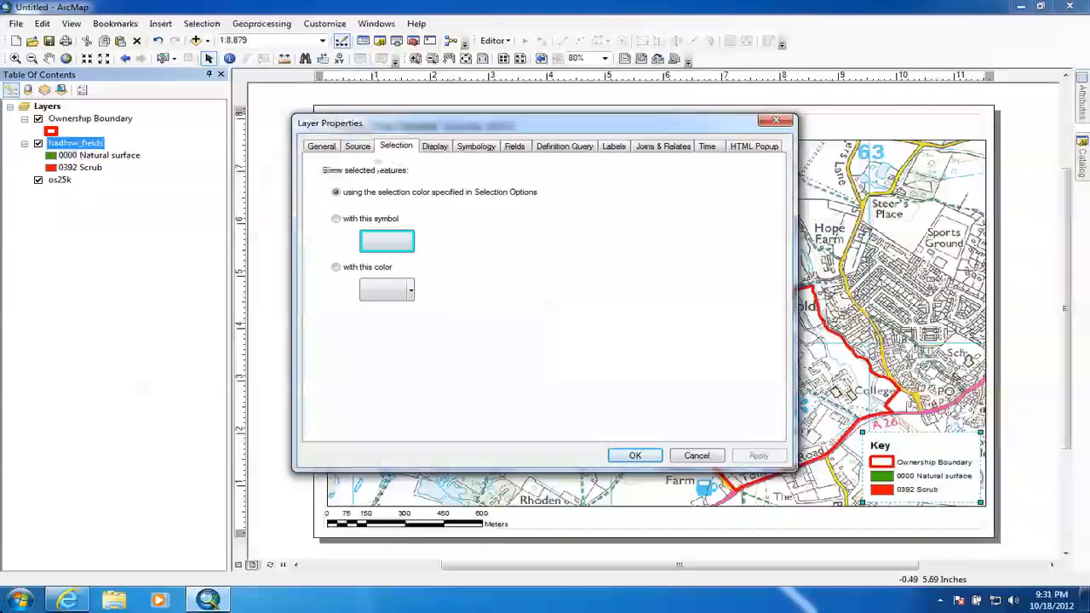
pyautogui.click(431, 147)
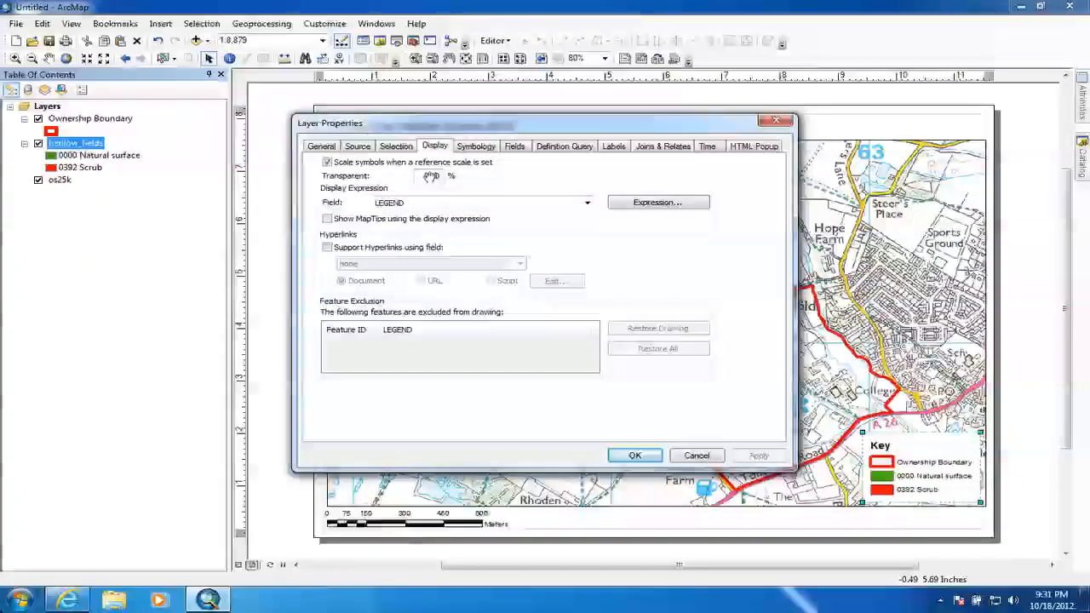
pyautogui.moveTo(434, 176); pyautogui.dragTo(464, 176)
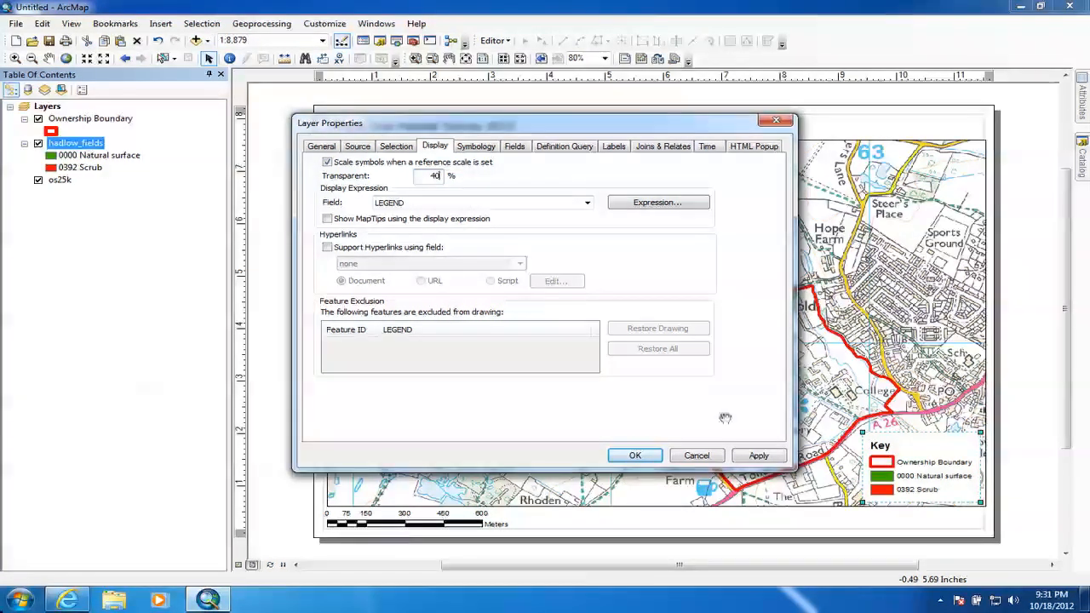
pyautogui.click(757, 455)
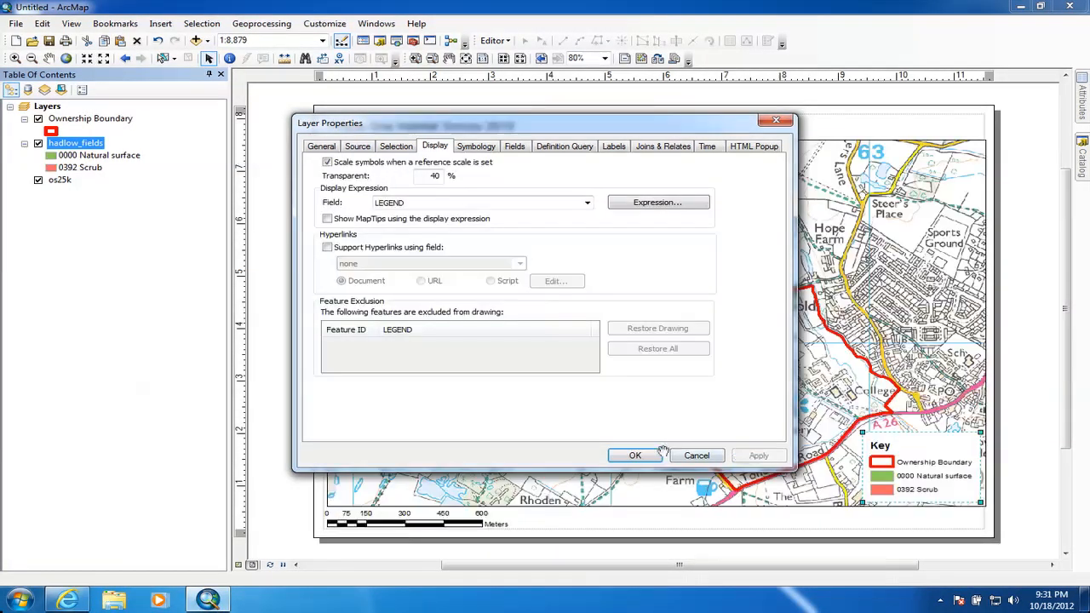
pyautogui.click(635, 454)
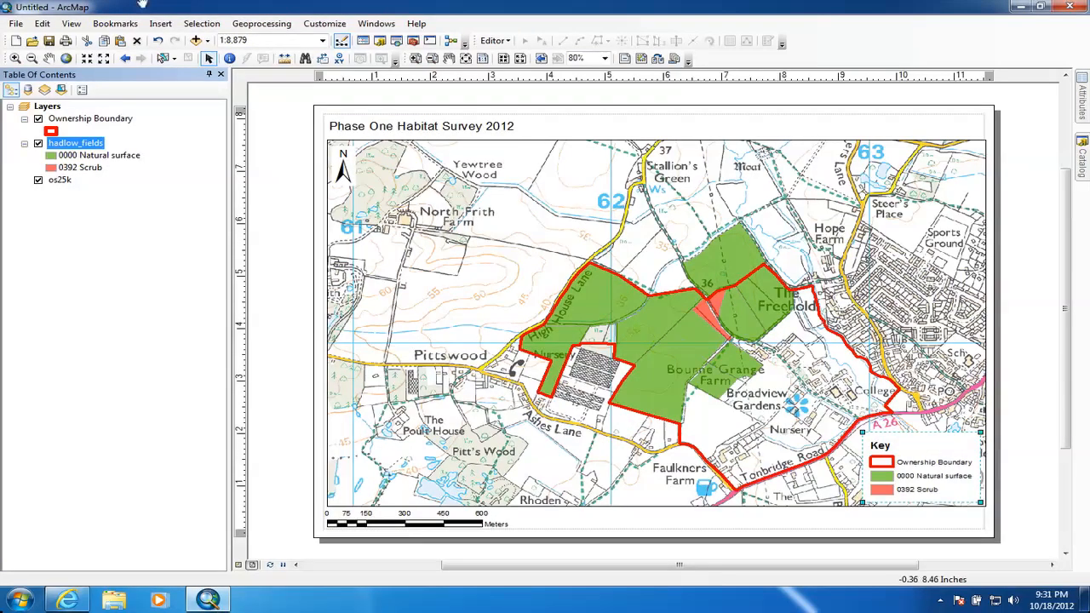
# Insert a JPEG photo from the brede folder on the desktop and place it, reduced in size, in the map's upper-right corner.
pyautogui.click(159, 23)
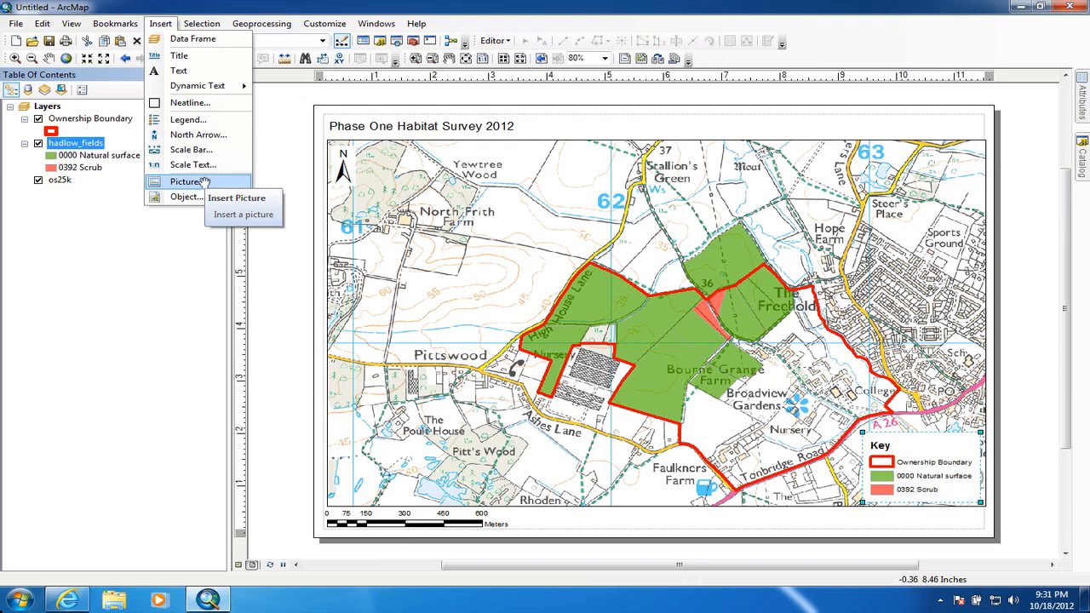
pyautogui.click(202, 181)
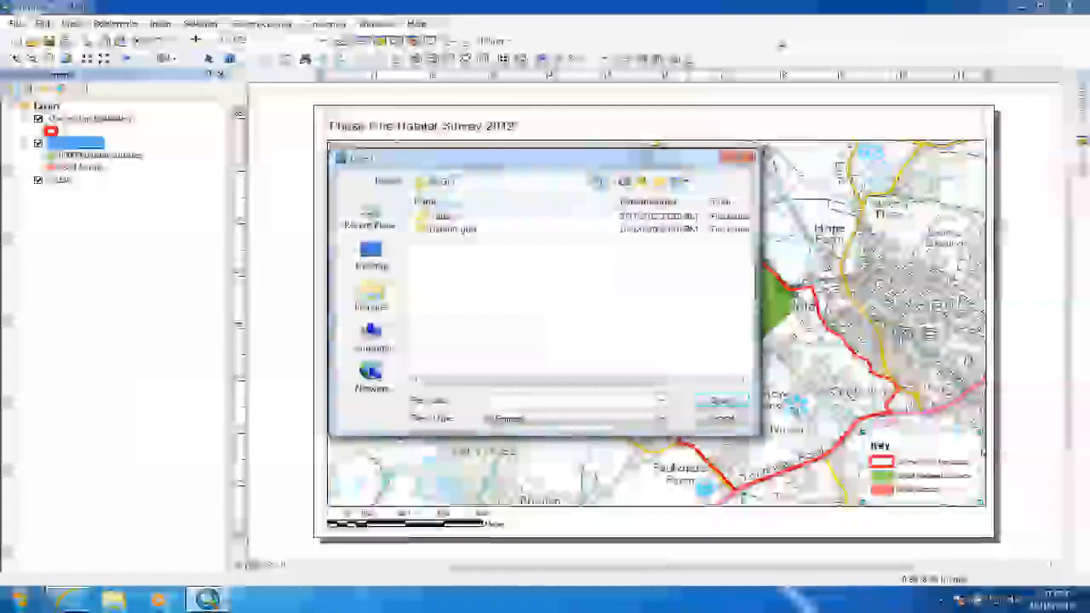
pyautogui.click(596, 181)
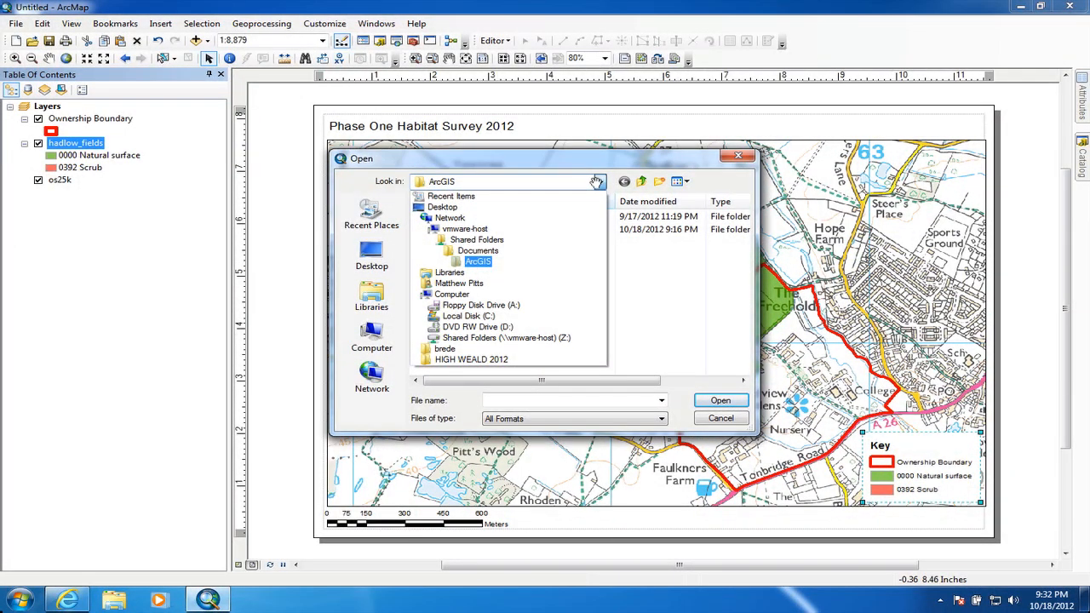
pyautogui.click(465, 210)
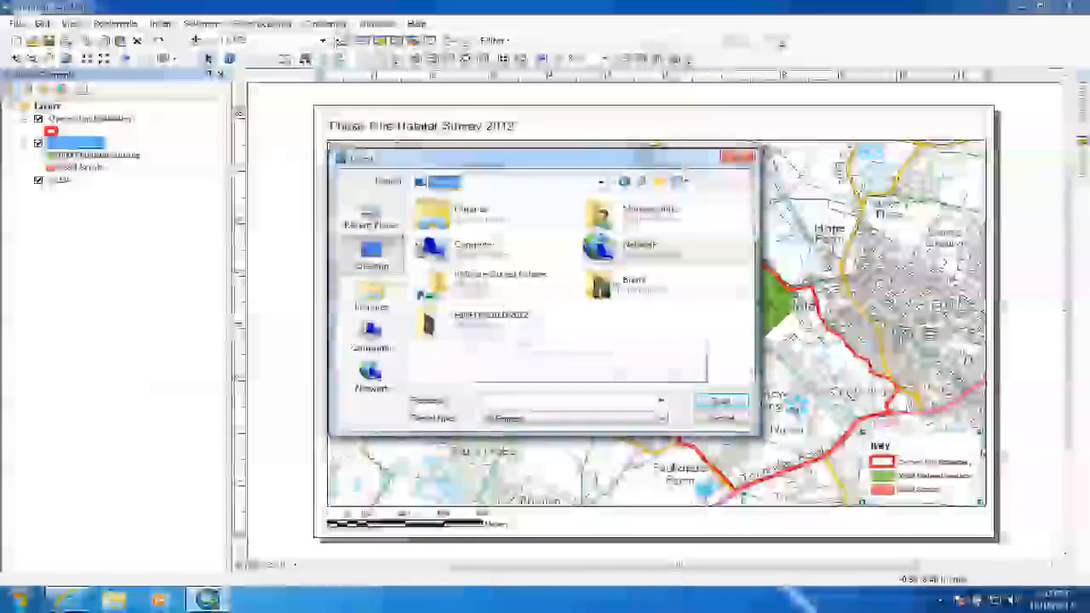
pyautogui.click(619, 287)
pyautogui.doubleClick(619, 287)
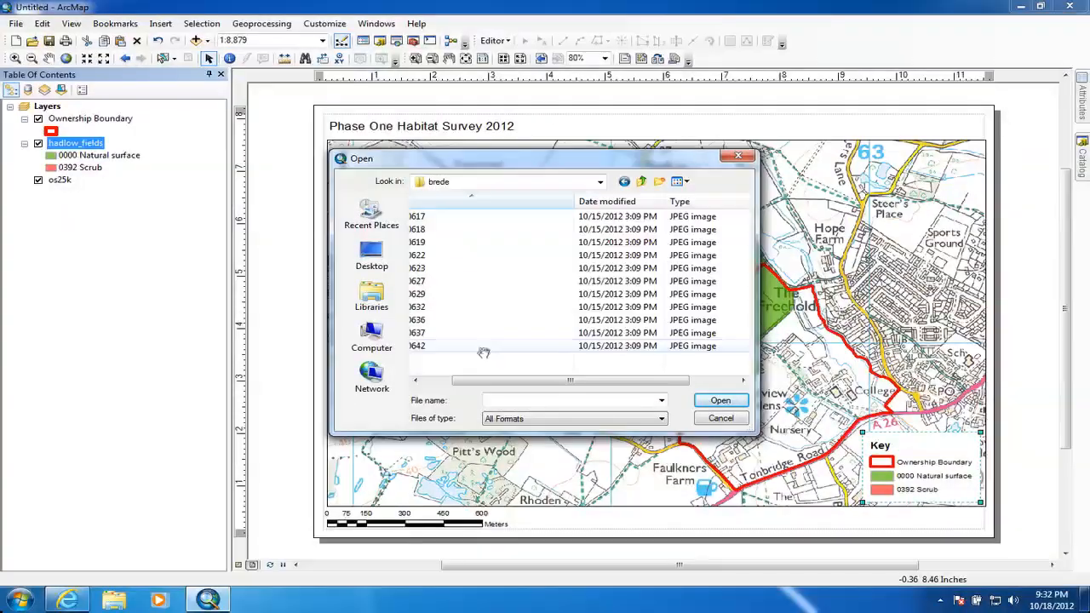
pyautogui.click(478, 349)
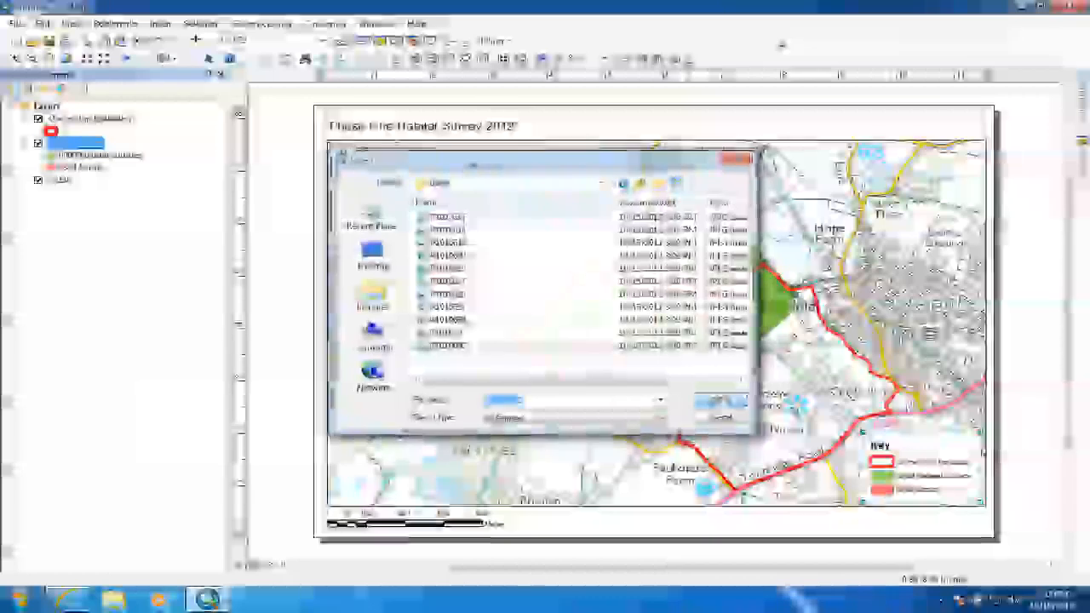
pyautogui.click(720, 401)
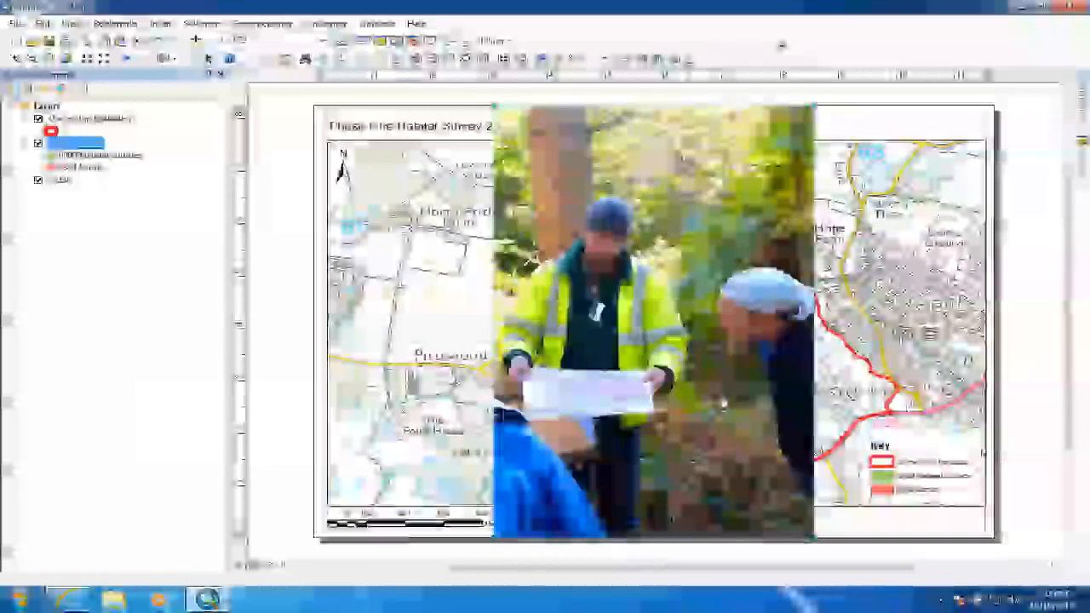
pyautogui.moveTo(623, 226); pyautogui.dragTo(623, 270)
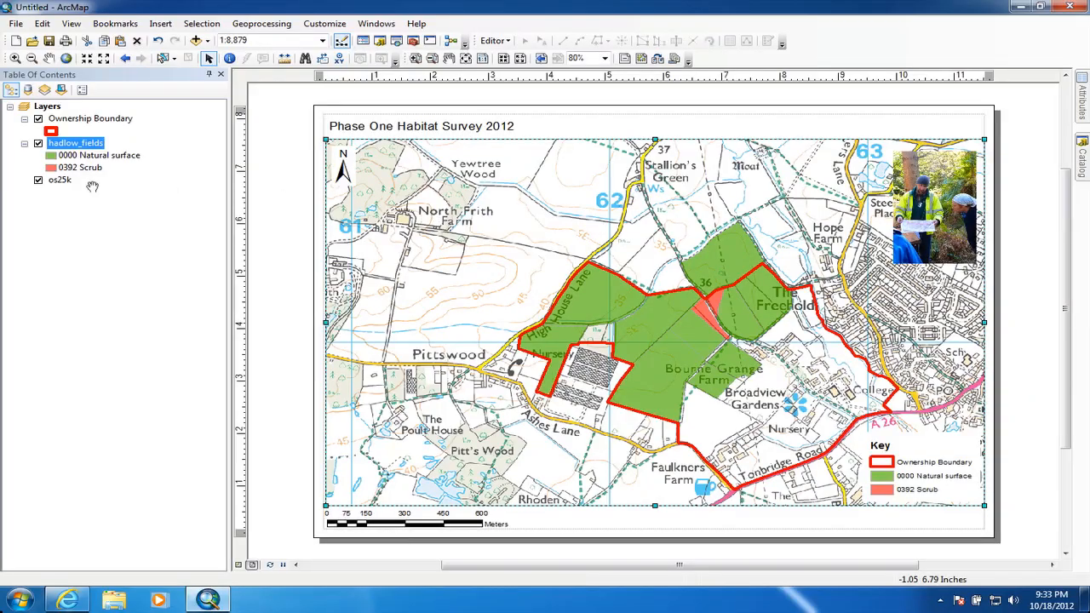
# Insert a new data frame and move it over the map's upper-left area.
pyautogui.click(161, 23)
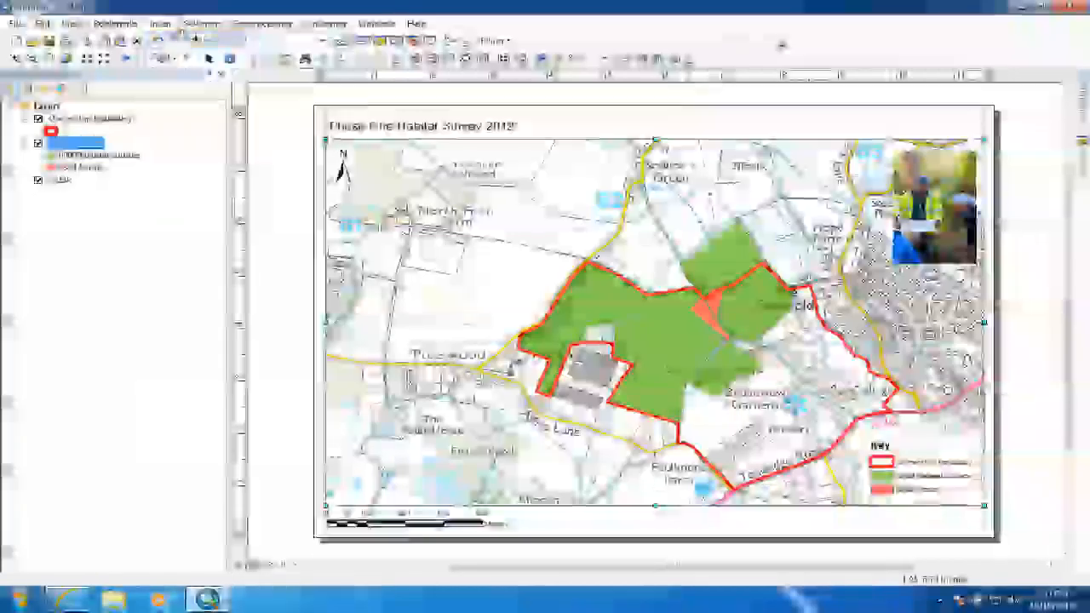
pyautogui.click(180, 38)
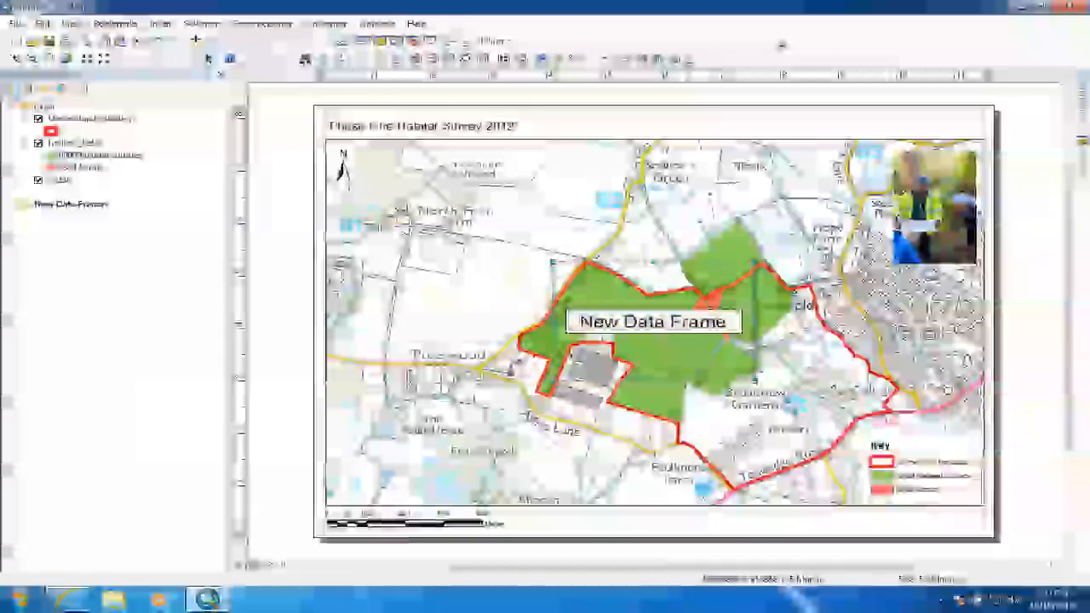
pyautogui.moveTo(652, 322); pyautogui.dragTo(435, 262)
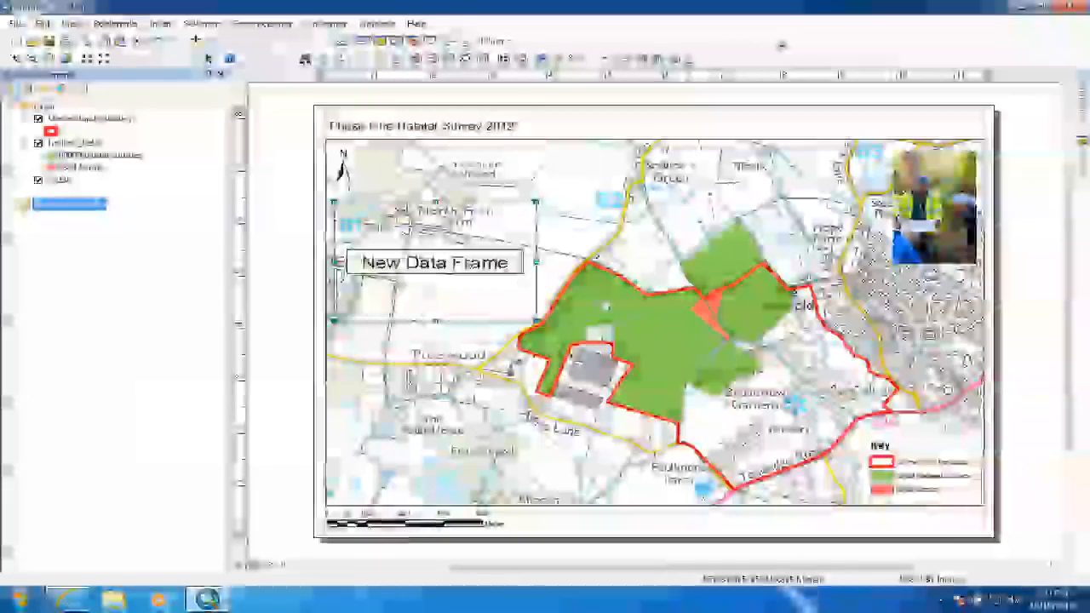
# Add greatbritain.shp from Original Data, OS Data, Boundaries, UK to the new data frame.
pyautogui.click(1081, 143)
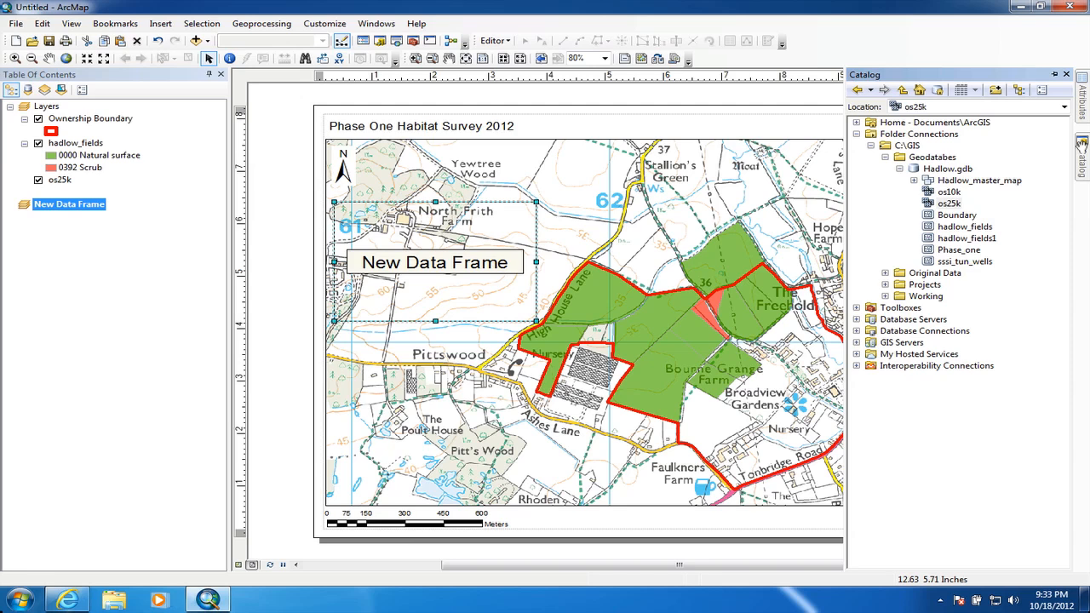
pyautogui.click(885, 272)
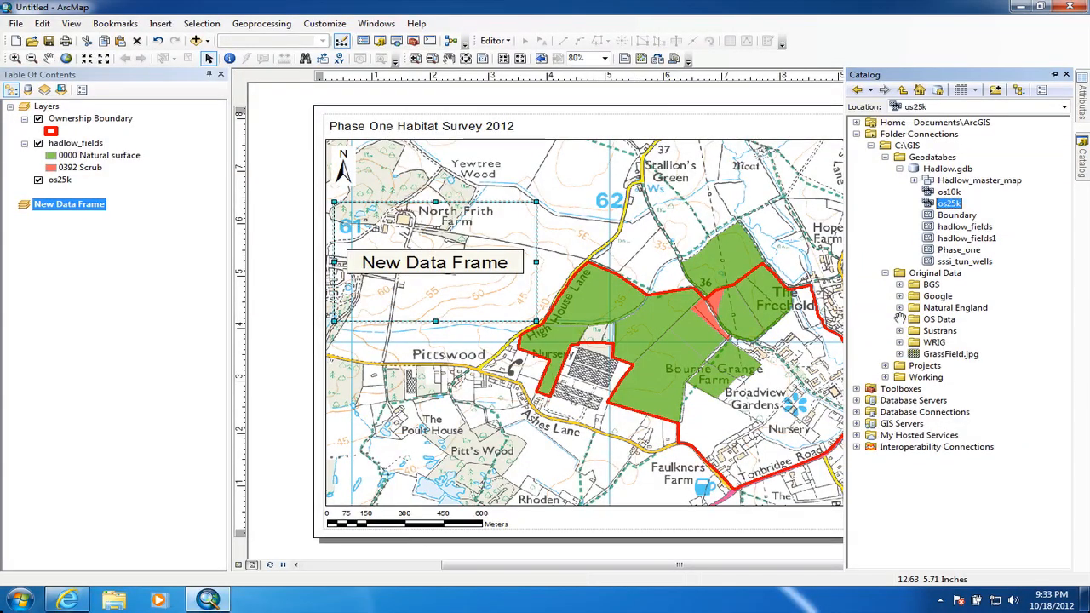
pyautogui.click(899, 318)
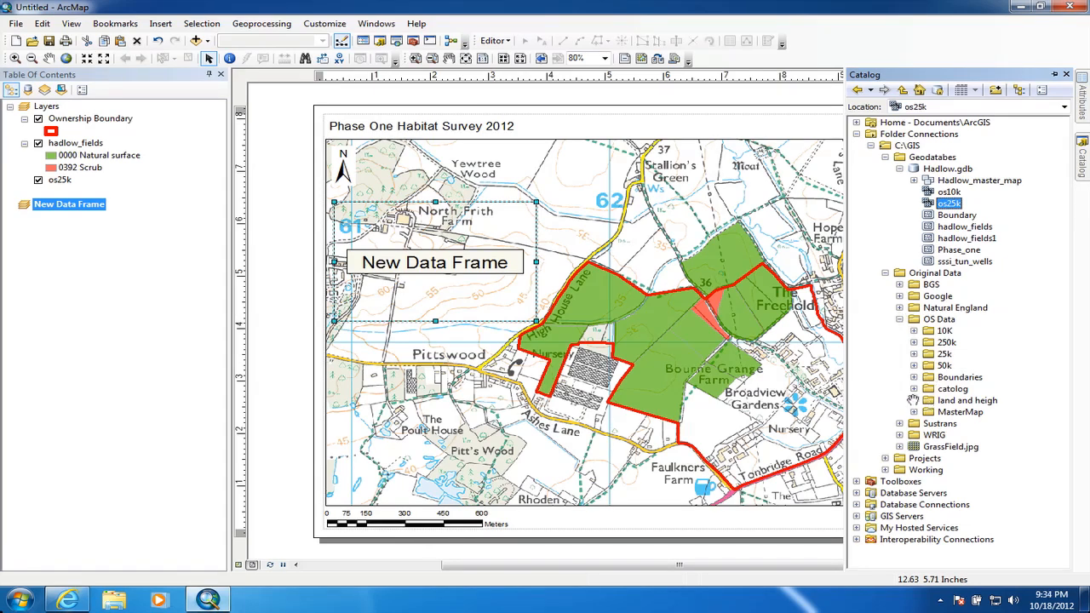
pyautogui.click(914, 378)
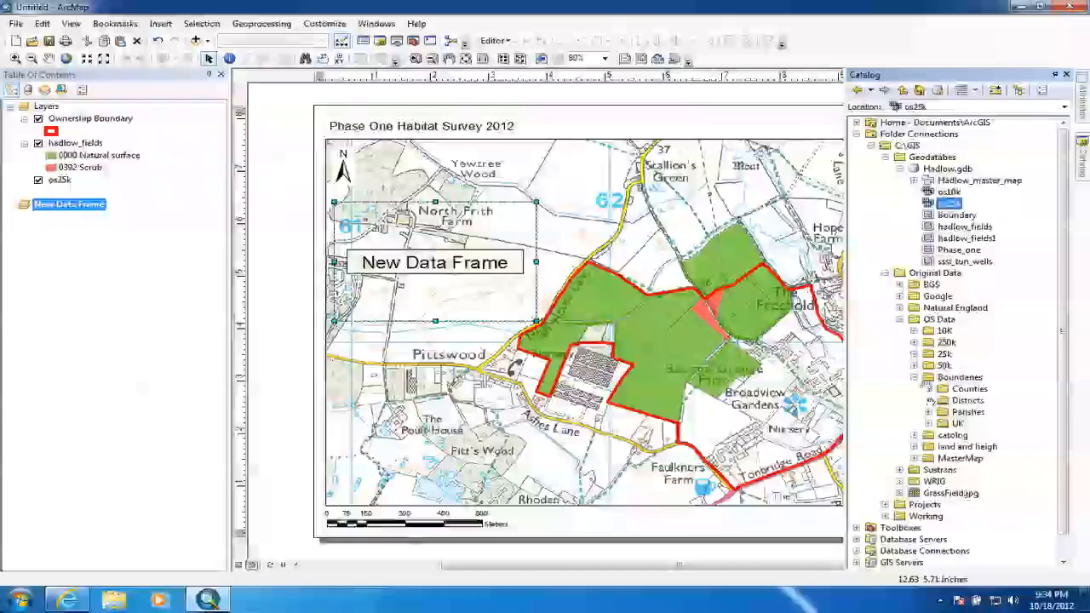
pyautogui.click(928, 423)
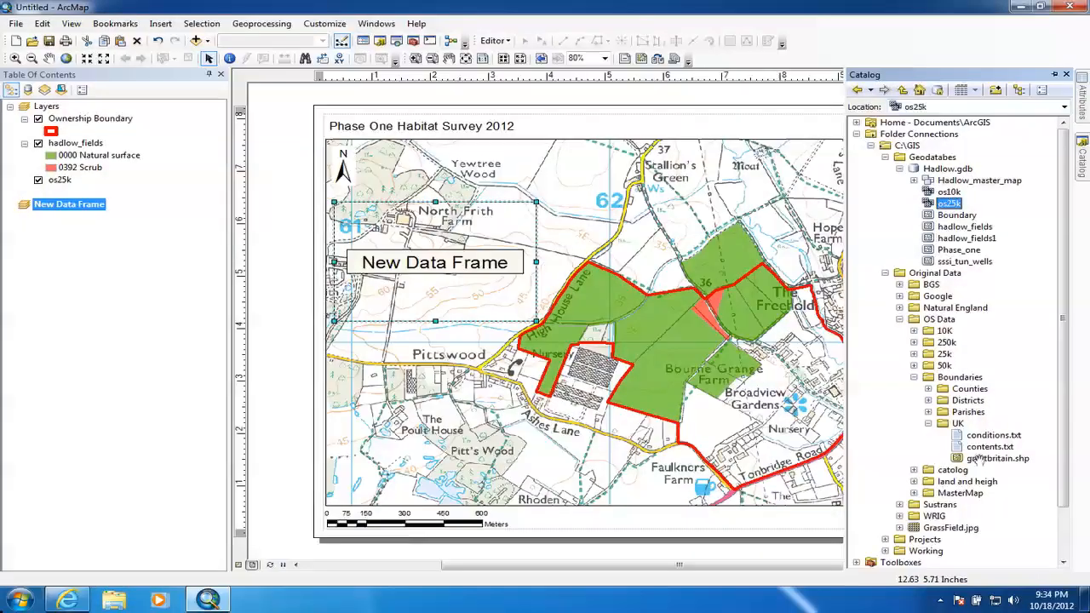
pyautogui.click(987, 458)
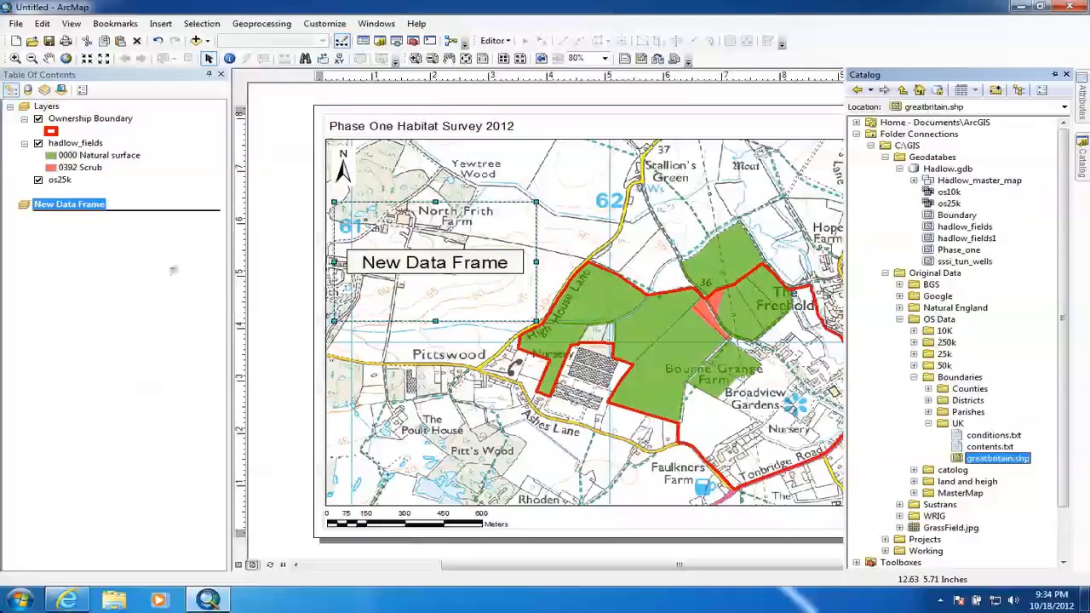
pyautogui.moveTo(410, 292); pyautogui.dragTo(119, 262)
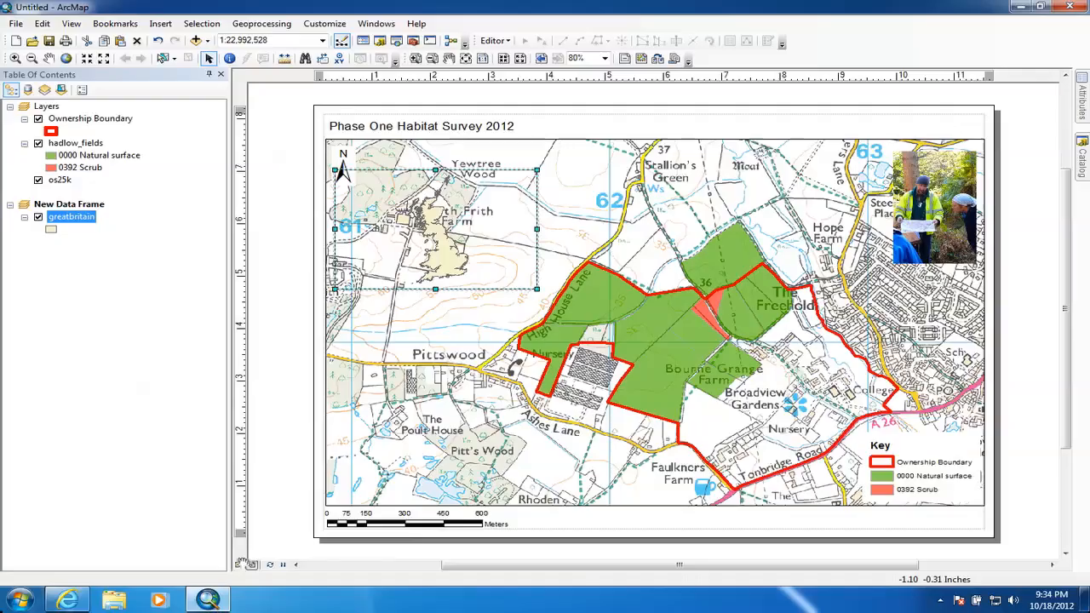
# Activate the new data frame in data view, zoom to England's south-east corner, and place the frame in the layout's lower-left corner.
pyautogui.click(241, 563)
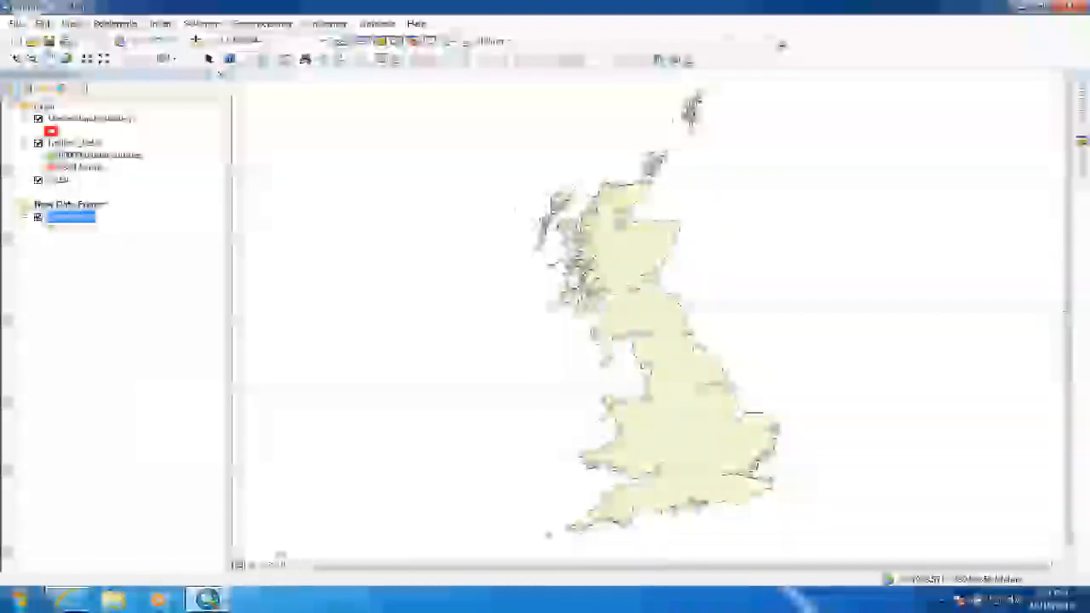
pyautogui.click(241, 564)
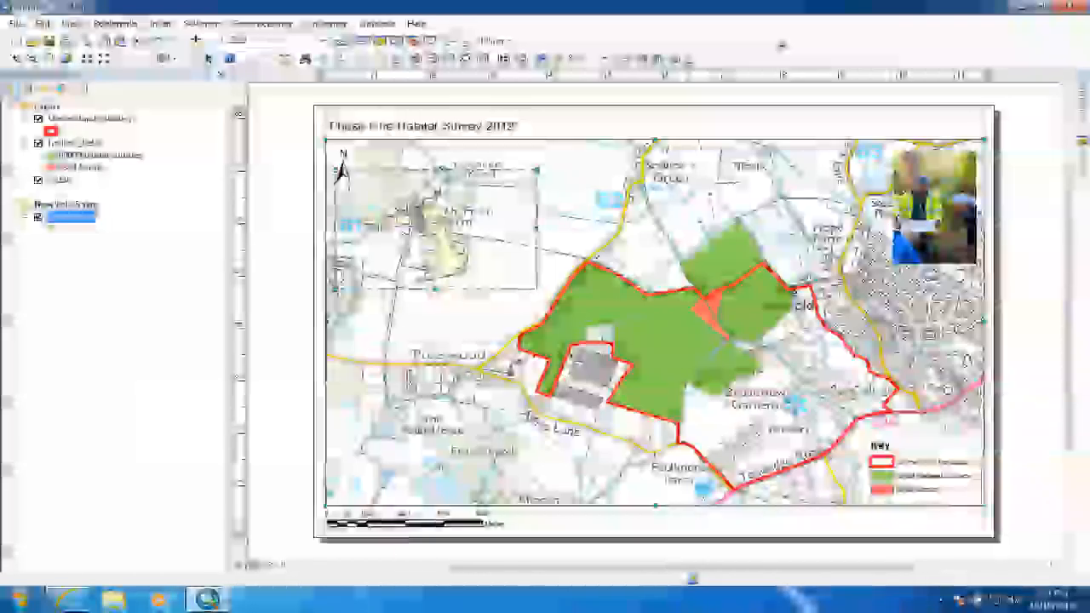
pyautogui.click(237, 564)
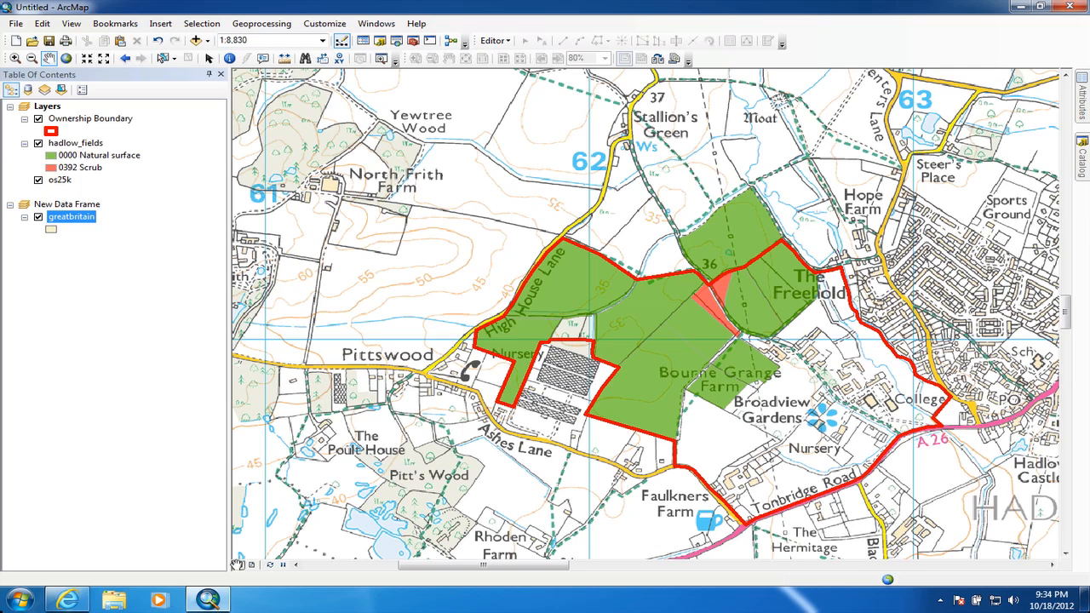
pyautogui.click(72, 204)
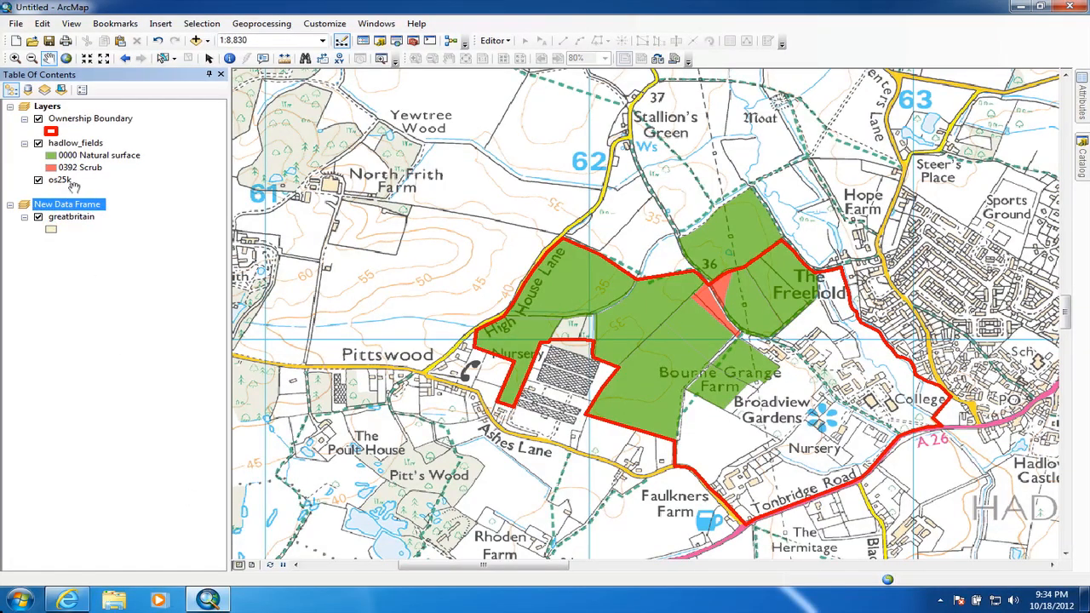
pyautogui.click(73, 122)
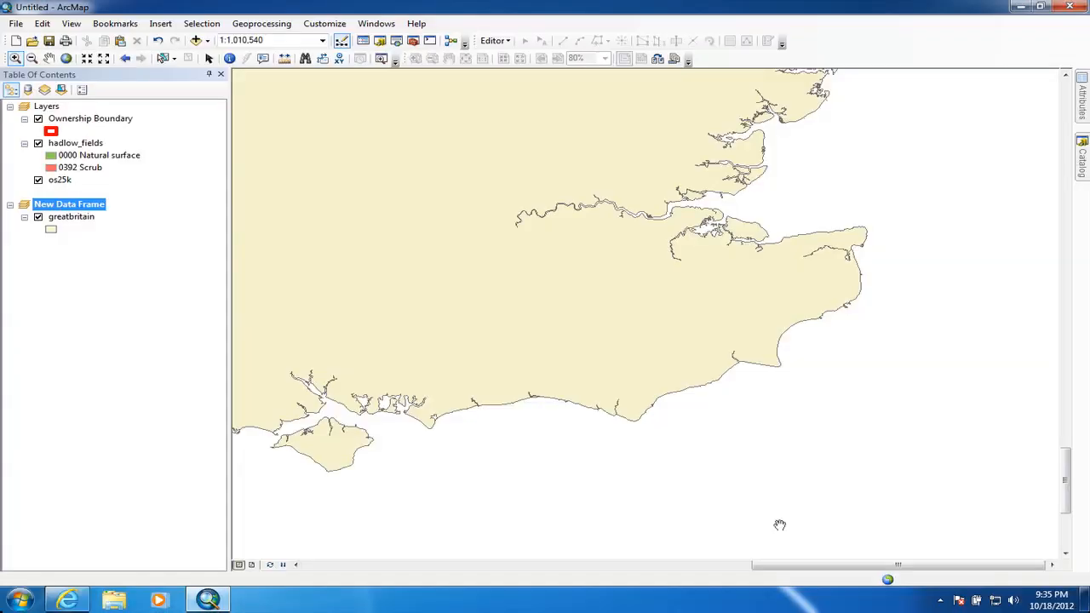
pyautogui.moveTo(538, 195); pyautogui.dragTo(732, 296)
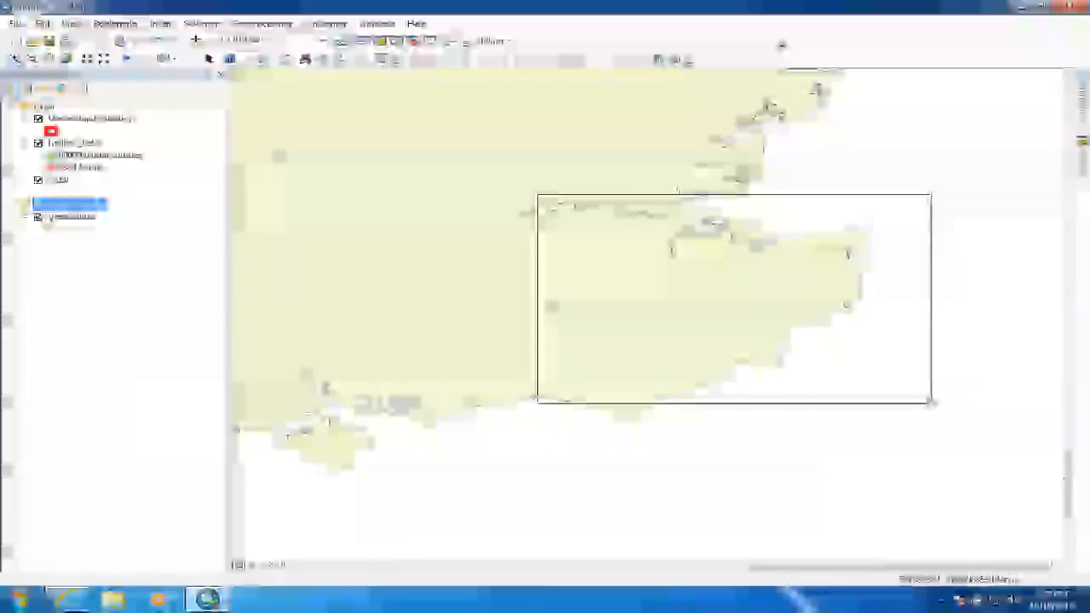
pyautogui.moveTo(916, 444); pyautogui.dragTo(914, 446)
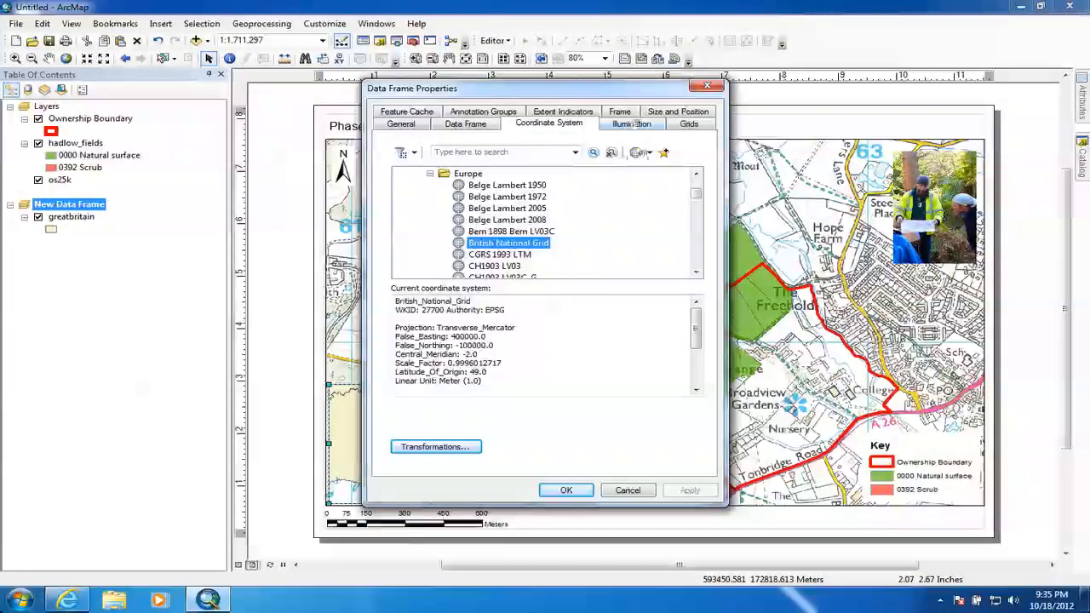
# Give the inset data frame a White background and apply it.
pyautogui.click(620, 111)
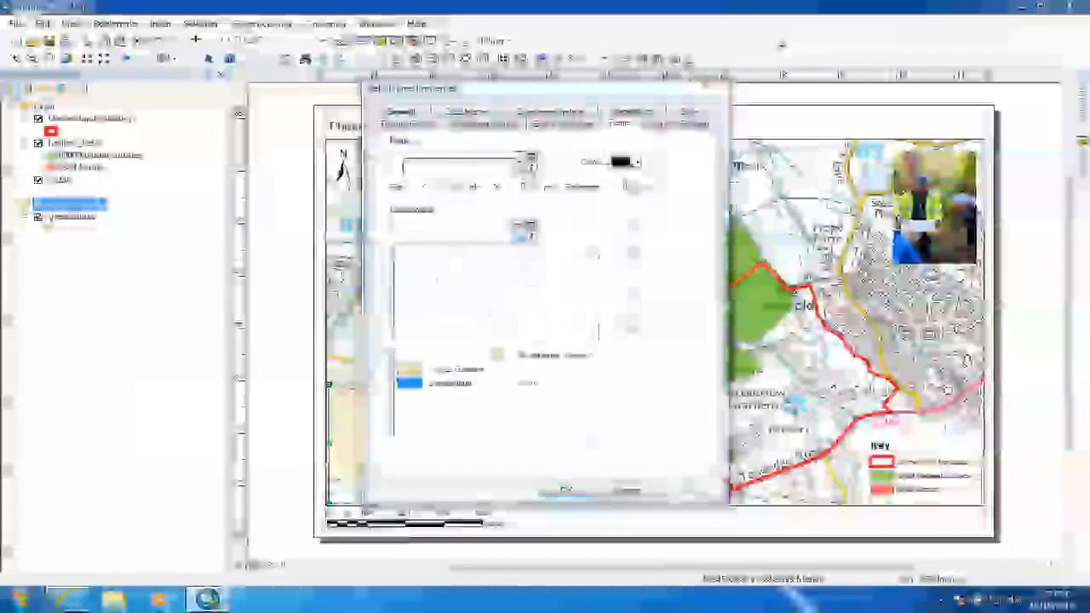
pyautogui.click(514, 229)
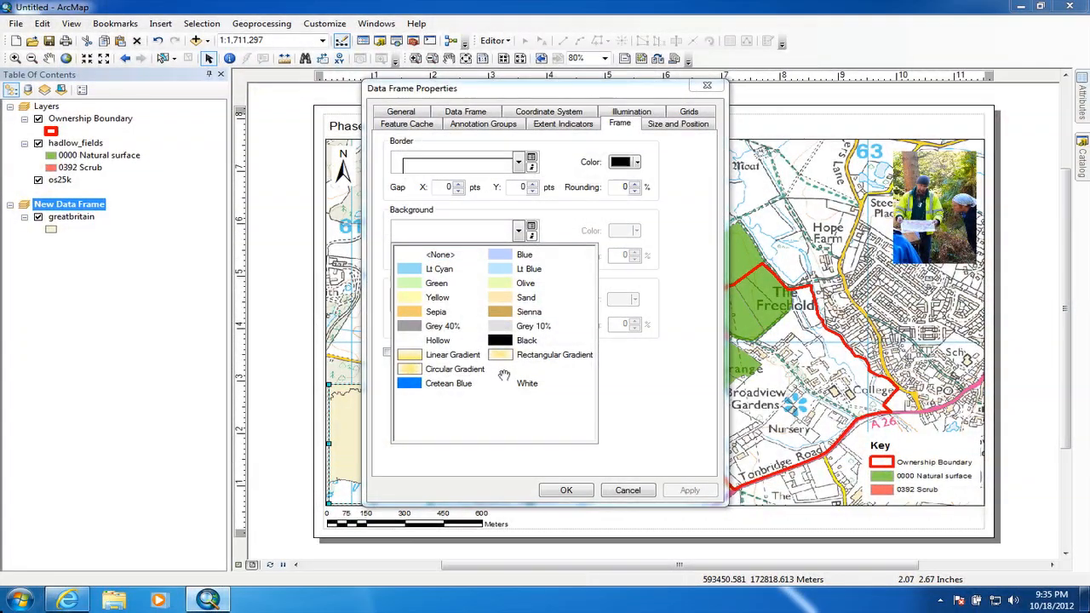
pyautogui.click(506, 383)
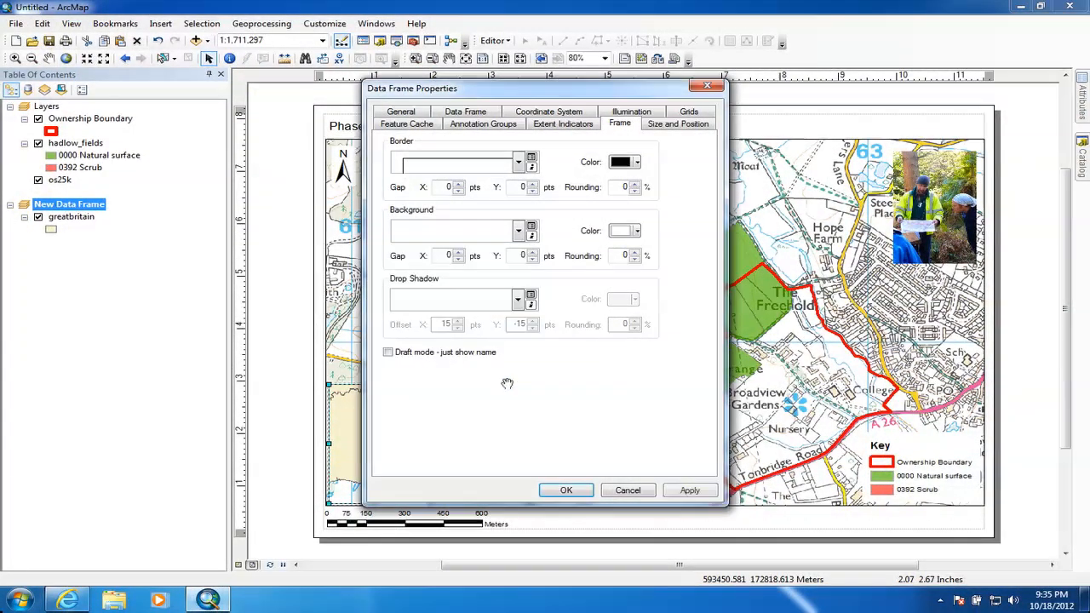
pyautogui.click(688, 490)
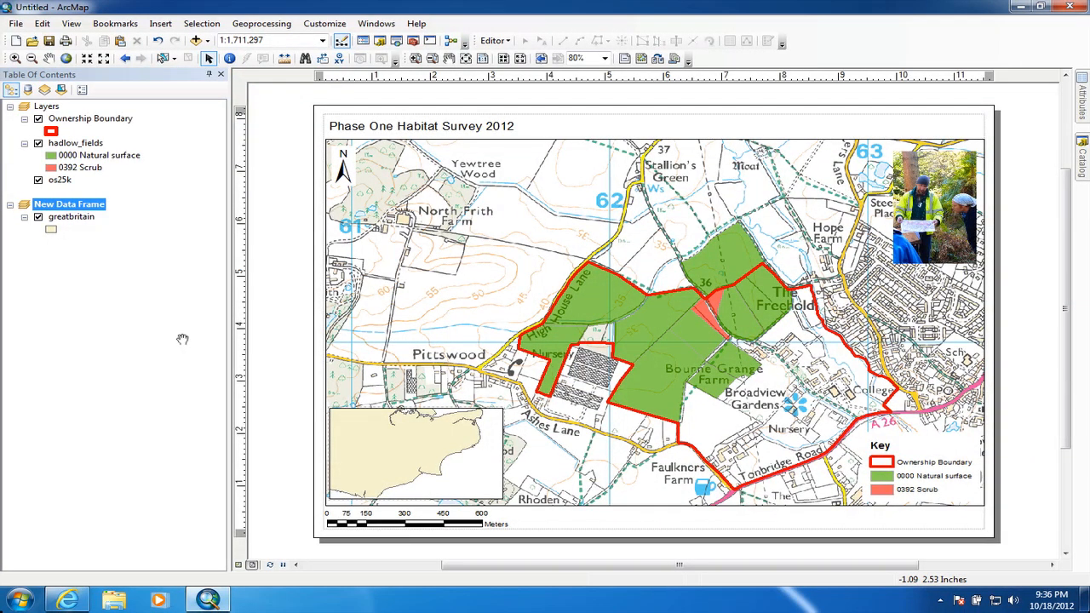
# Export the map layout to the Desktop as a PDF file named hadlow.
pyautogui.click(15, 23)
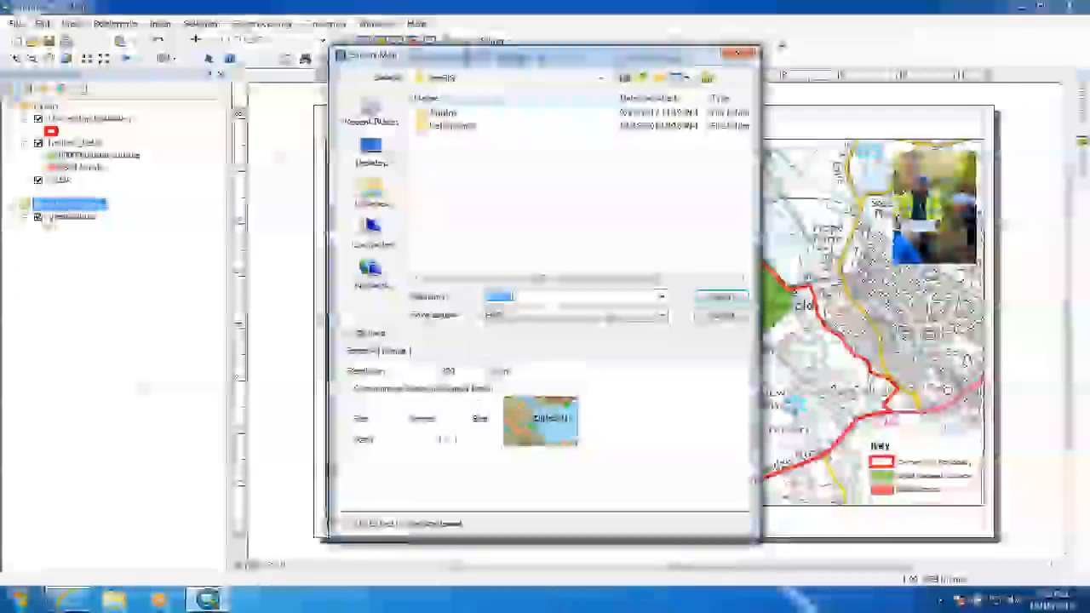
pyautogui.click(660, 315)
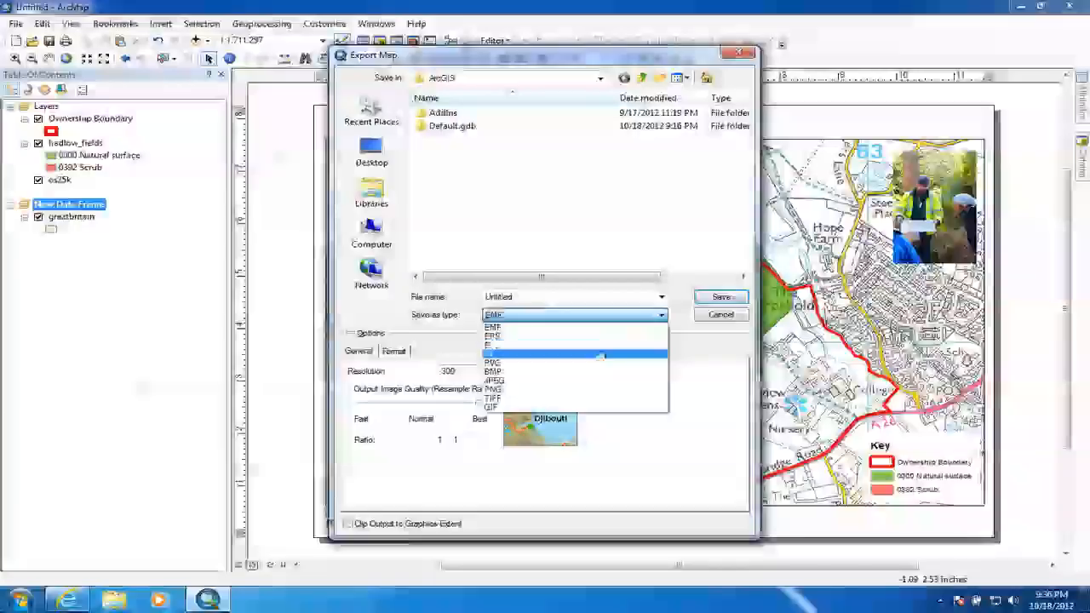
pyautogui.click(600, 356)
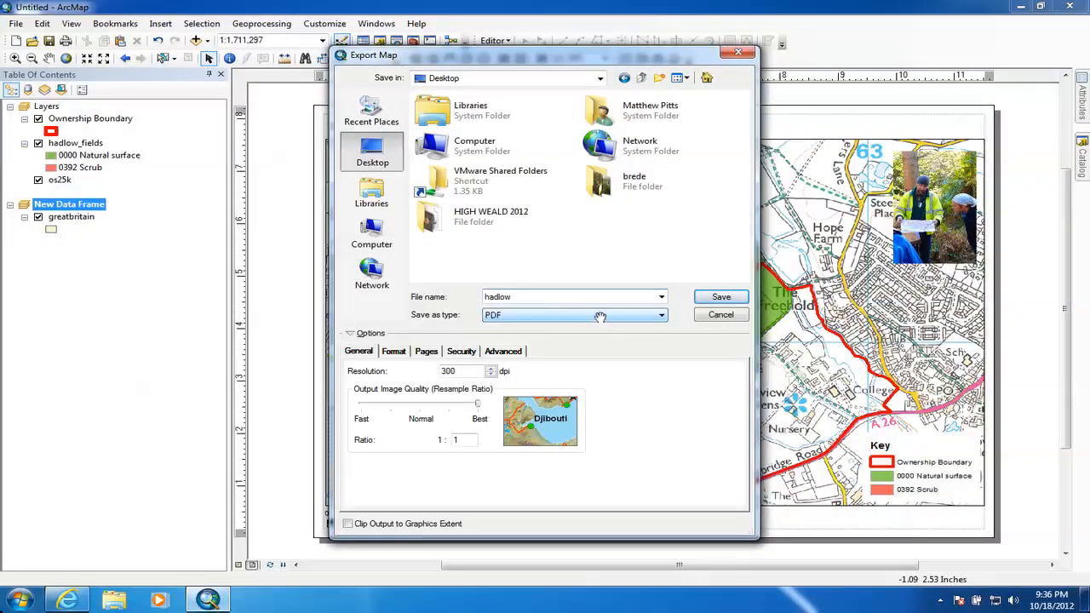
pyautogui.click(713, 296)
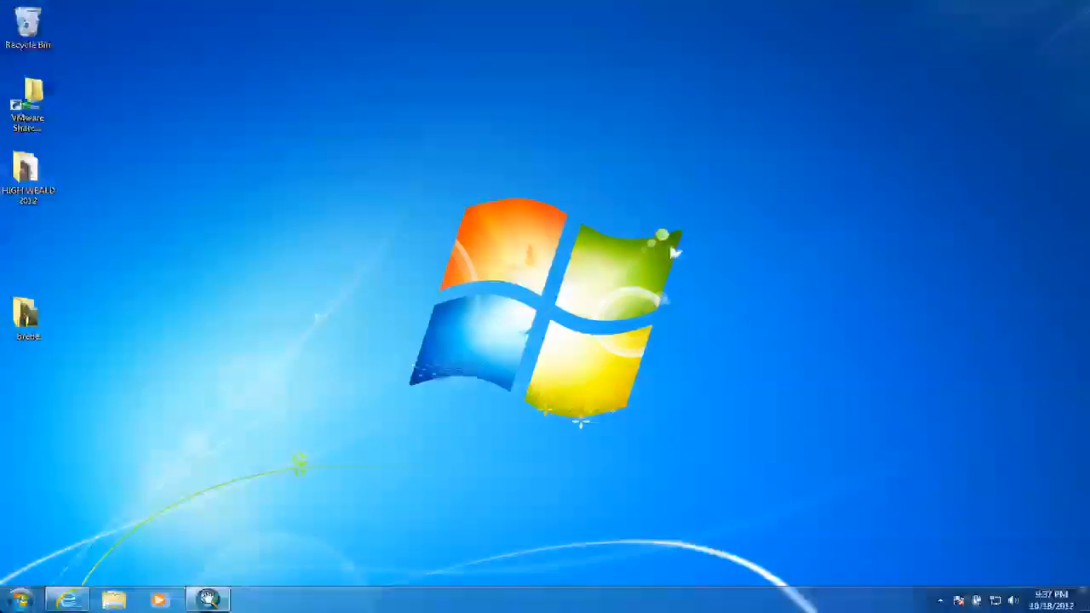
# Switch back to ArcMap and examine the file formats available for exporting the map, leaving PDF selected.
pyautogui.click(210, 598)
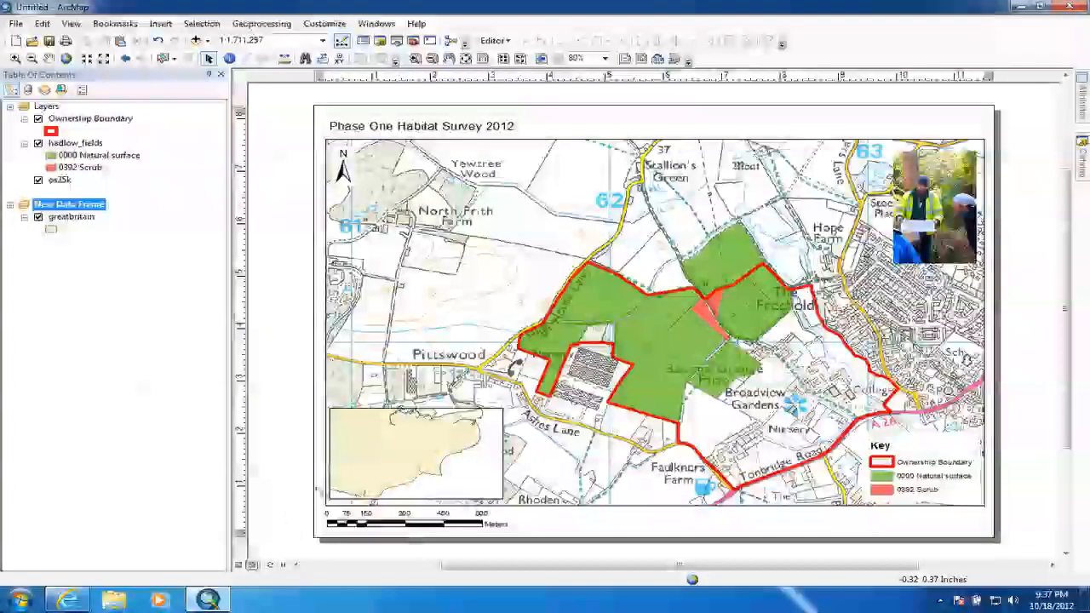
pyautogui.click(15, 23)
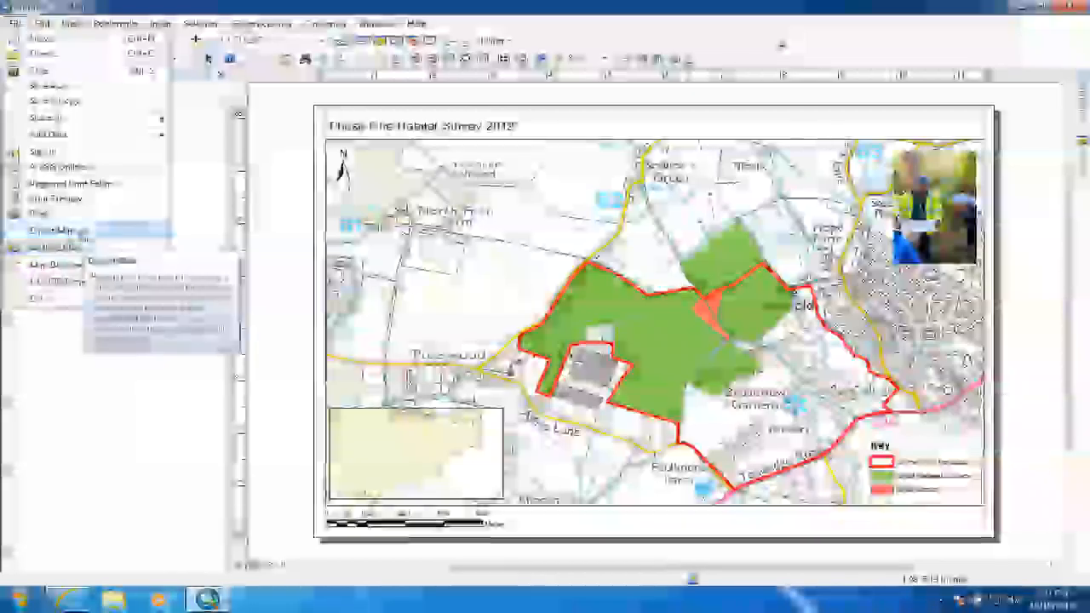
pyautogui.click(84, 231)
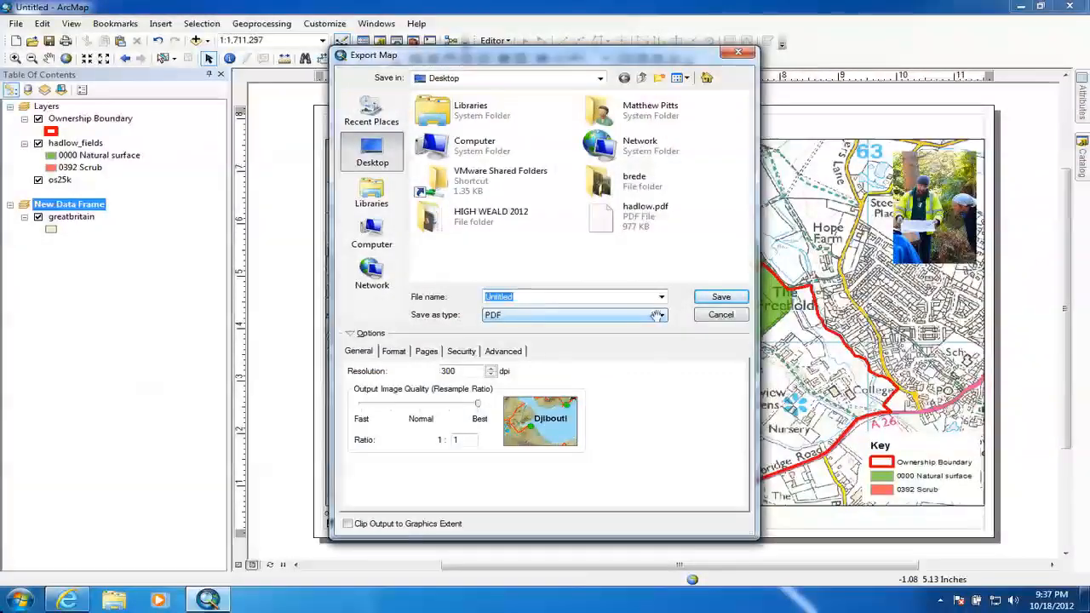
pyautogui.click(659, 315)
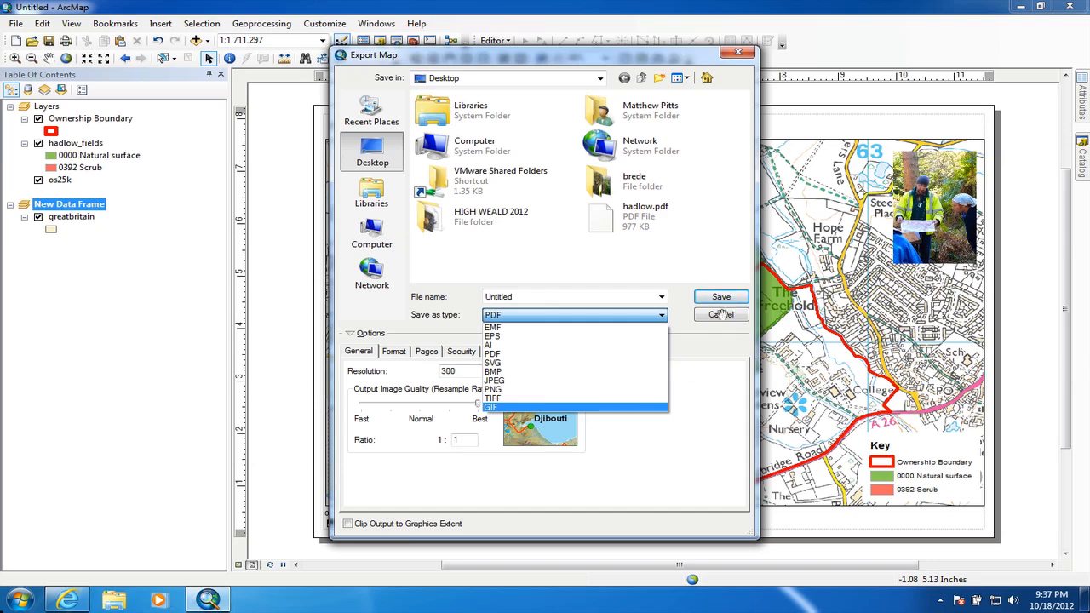
pyautogui.click(707, 342)
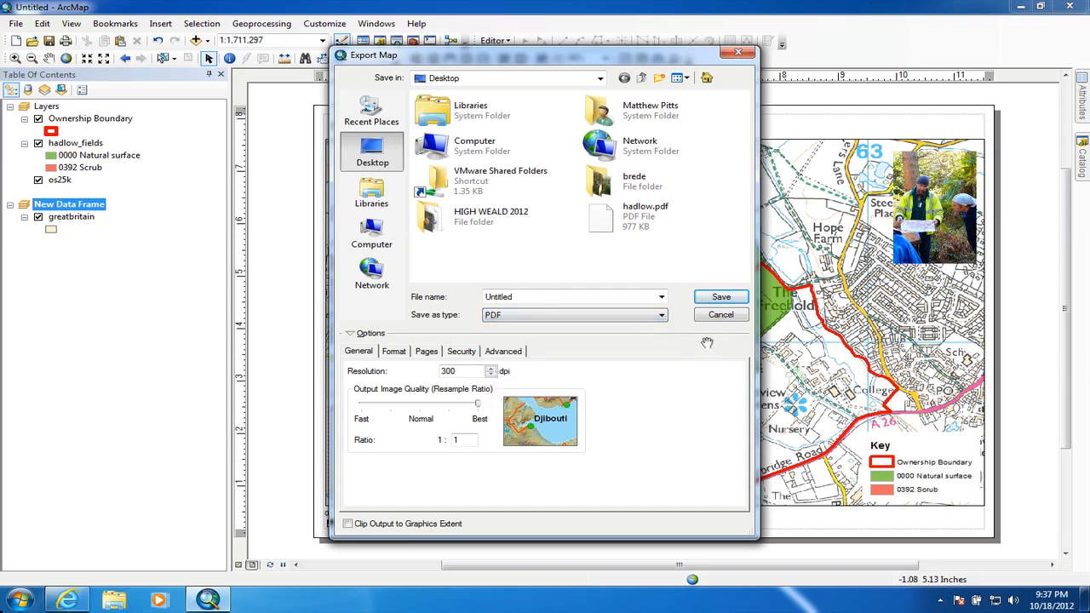